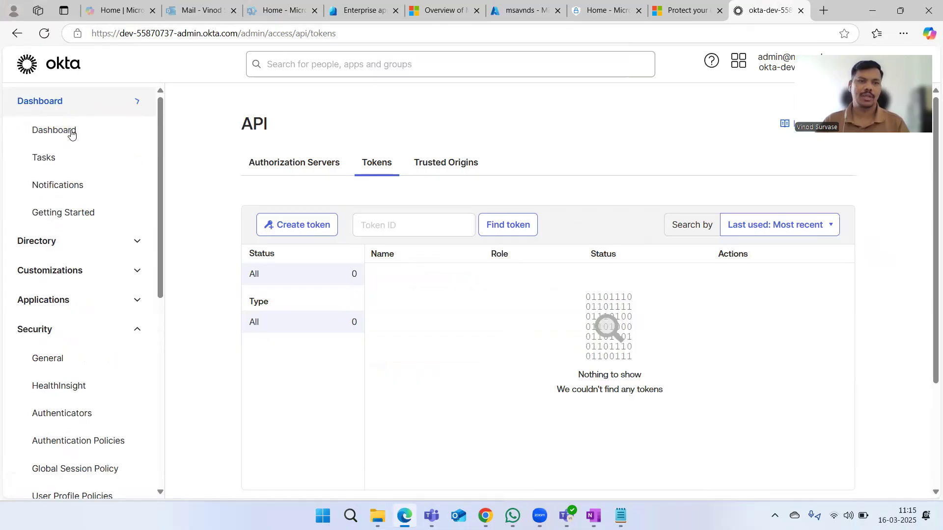
- Open the Okta admin dashboard, review its overview, tasks and security monitoring, and collapse the Dashboard navigation group
{"action": "left_click", "coordinate": [66, 130]}
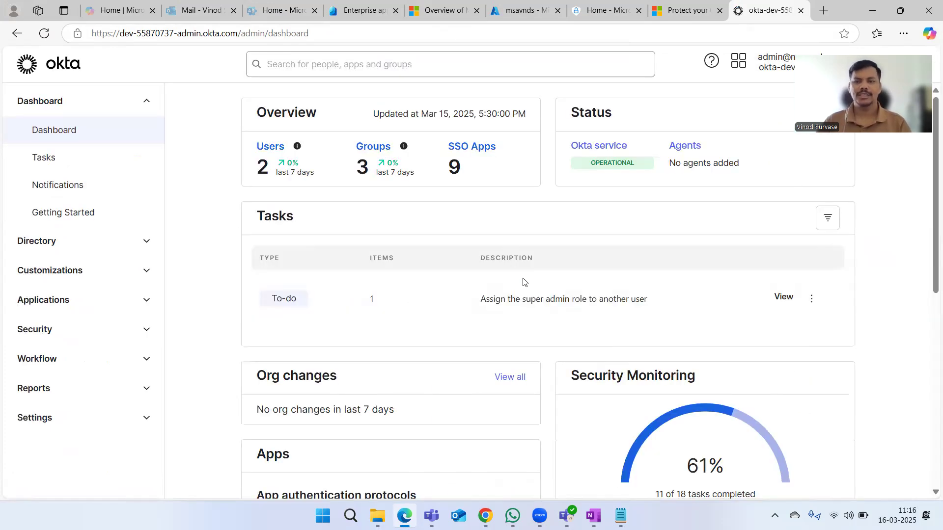
{"action": "scroll", "coordinate": [558, 310], "scroll_direction": "down", "scroll_amount": 8}
{"action": "scroll", "coordinate": [552, 307], "scroll_direction": "up", "scroll_amount": 7}
{"action": "scroll", "coordinate": [552, 307], "scroll_direction": "up", "scroll_amount": 1}
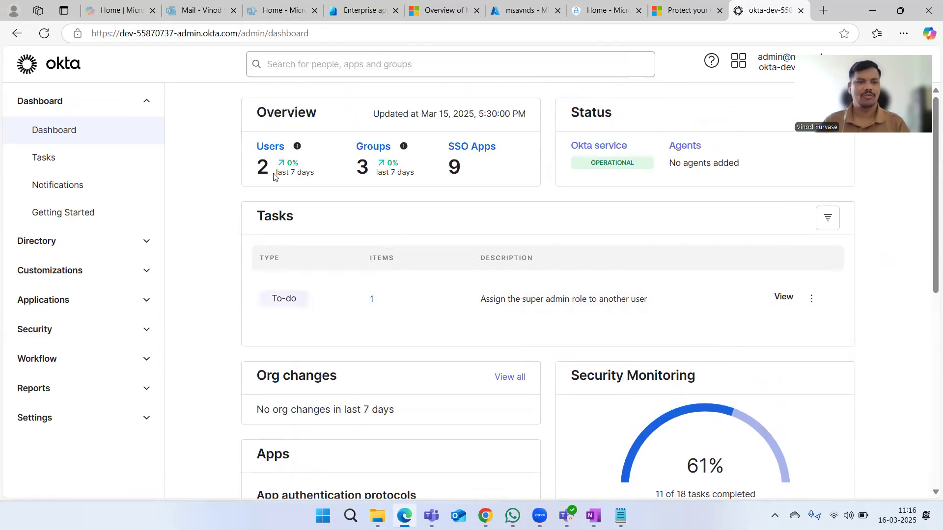
{"action": "left_click", "coordinate": [130, 104]}
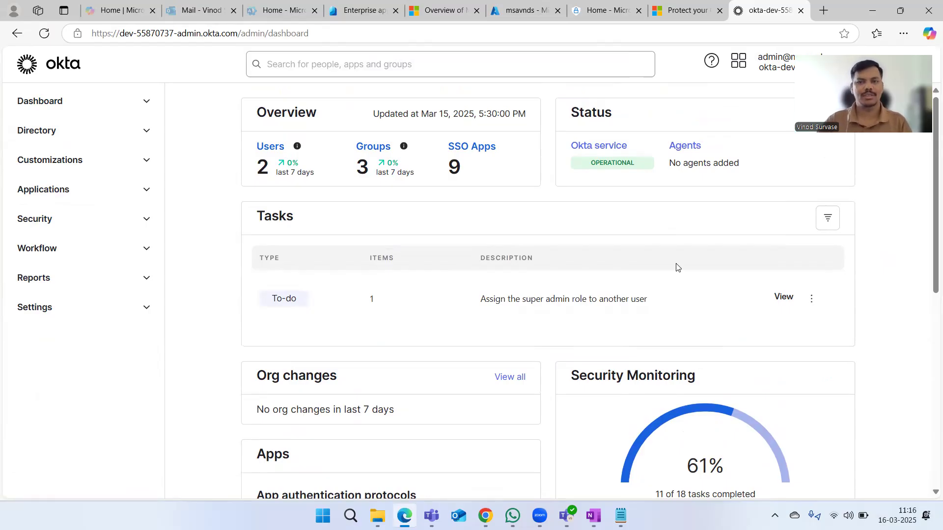
- Switch to the Microsoft Defender portal and collapse the Exposure management, Assets, Identities, Email & collaboration and Cloud apps navigation groups
{"action": "left_click", "coordinate": [597, 10]}
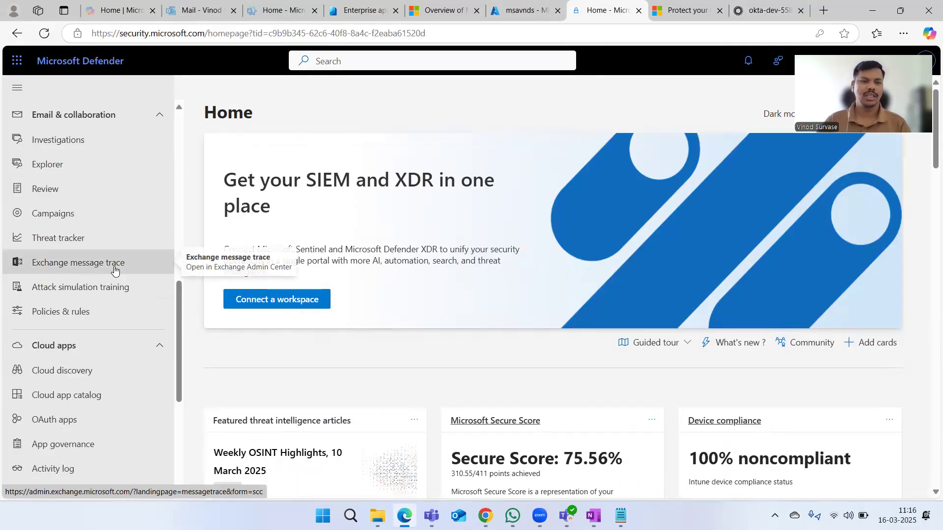
{"action": "scroll", "coordinate": [115, 269], "scroll_direction": "up", "scroll_amount": 10}
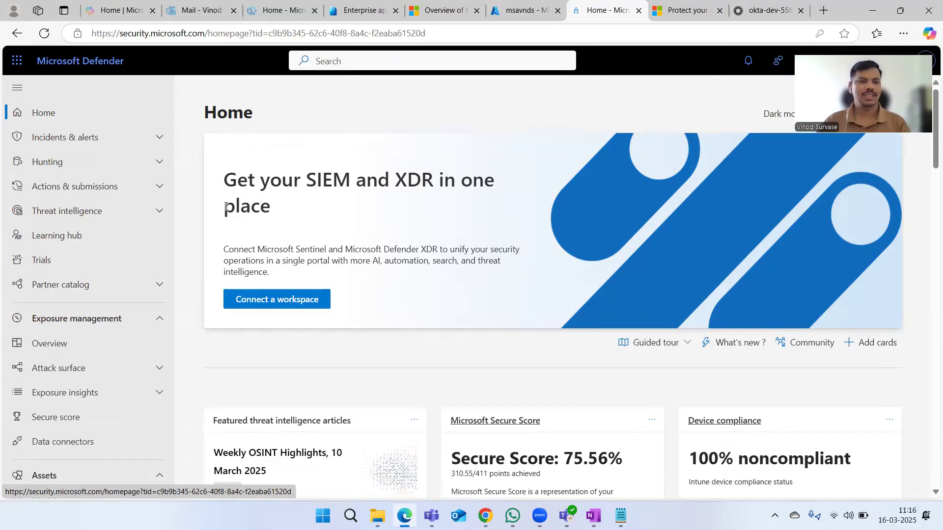
{"action": "left_click", "coordinate": [142, 320]}
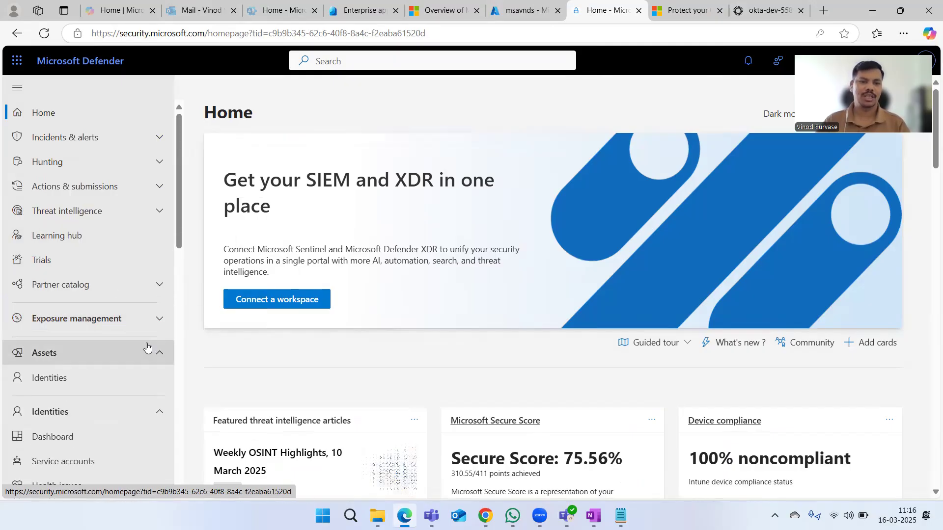
{"action": "left_click", "coordinate": [153, 353]}
{"action": "left_click", "coordinate": [156, 386]}
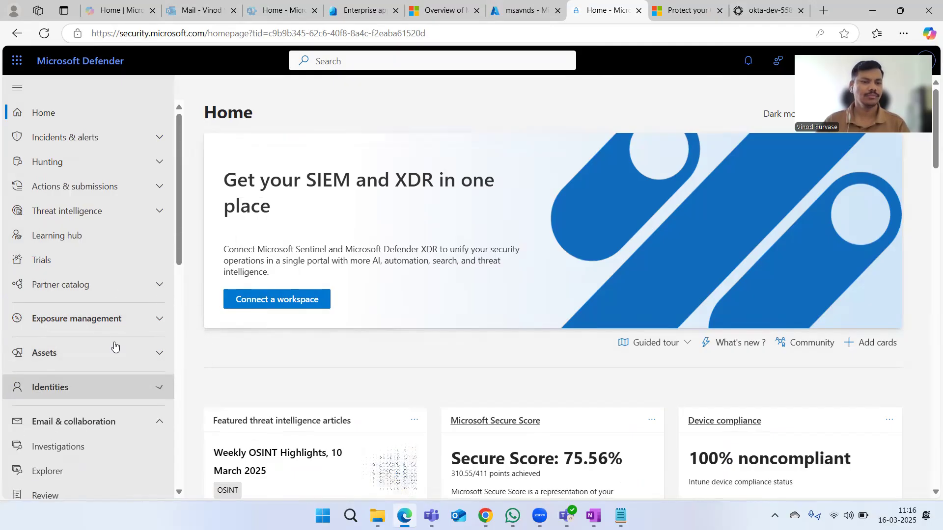
{"action": "scroll", "coordinate": [118, 319], "scroll_direction": "down", "scroll_amount": 3}
{"action": "left_click", "coordinate": [152, 240]}
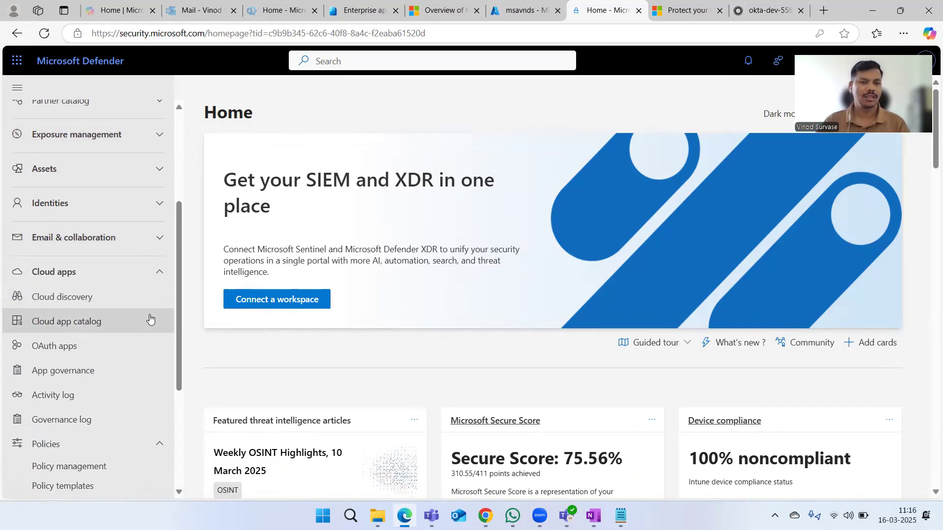
{"action": "left_click", "coordinate": [158, 278]}
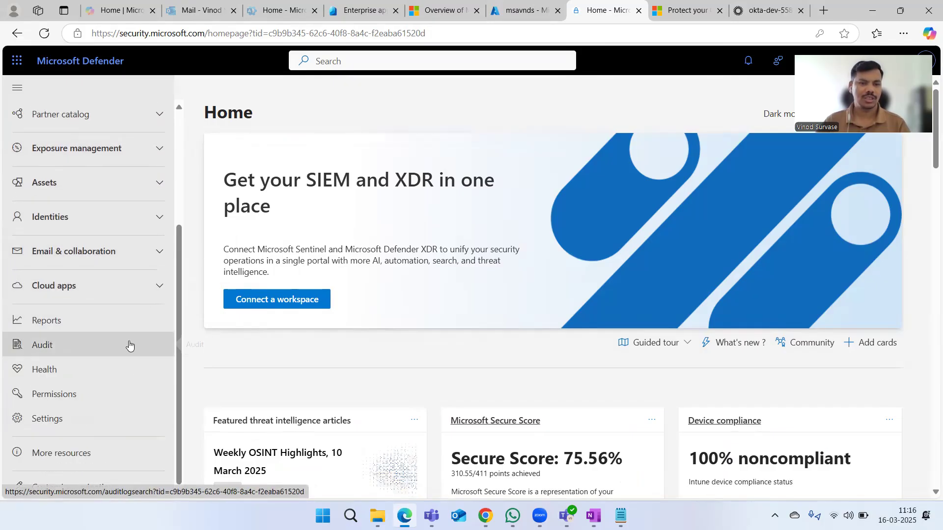
- Open the Cloud Apps settings in the Defender portal and look through the available settings categories
{"action": "left_click", "coordinate": [50, 426]}
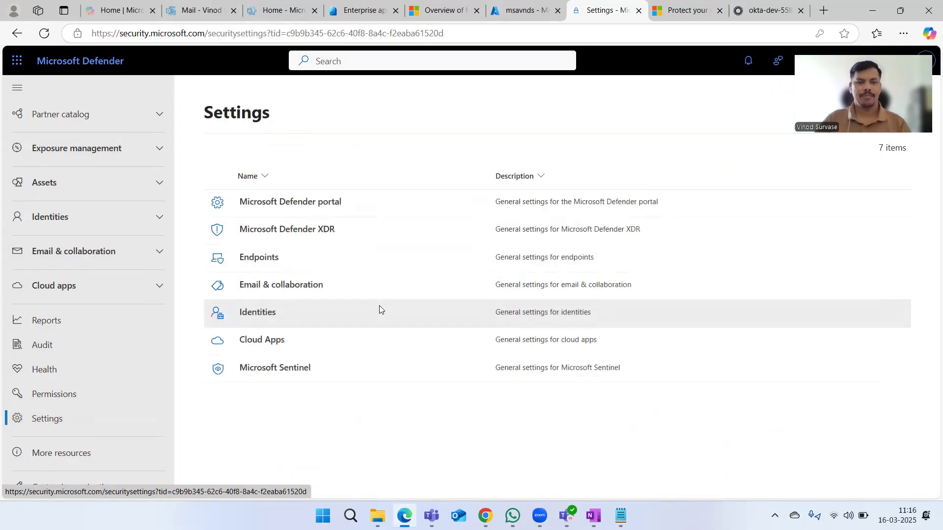
{"action": "left_click", "coordinate": [251, 342]}
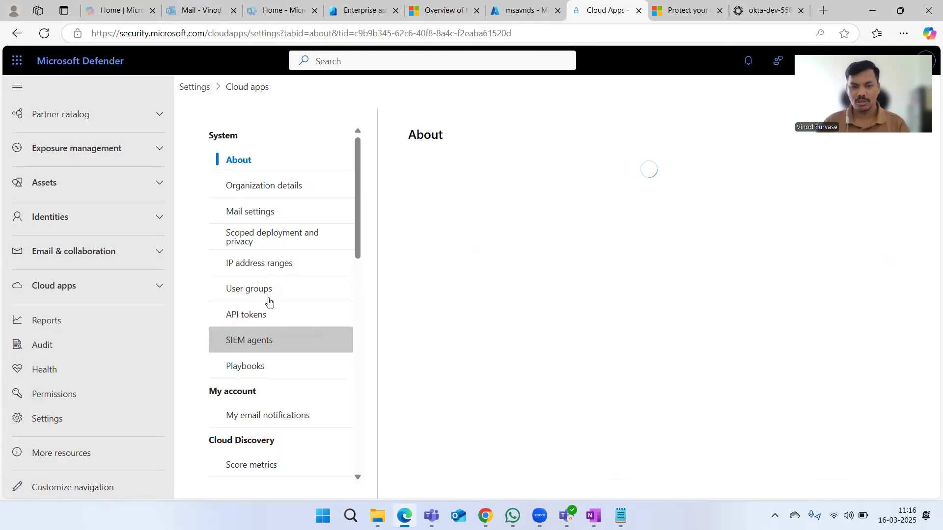
{"action": "scroll", "coordinate": [290, 304], "scroll_direction": "down", "scroll_amount": 8}
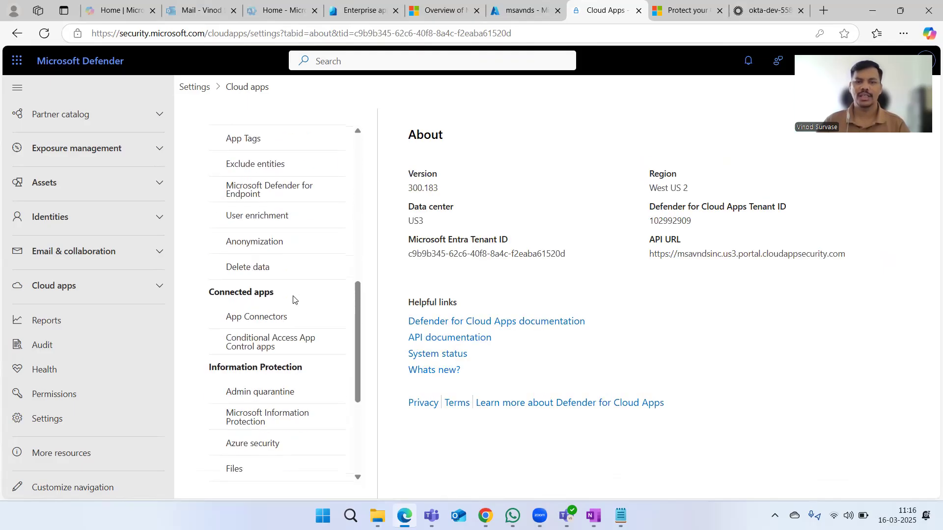
{"action": "scroll", "coordinate": [293, 300], "scroll_direction": "down", "scroll_amount": 4}
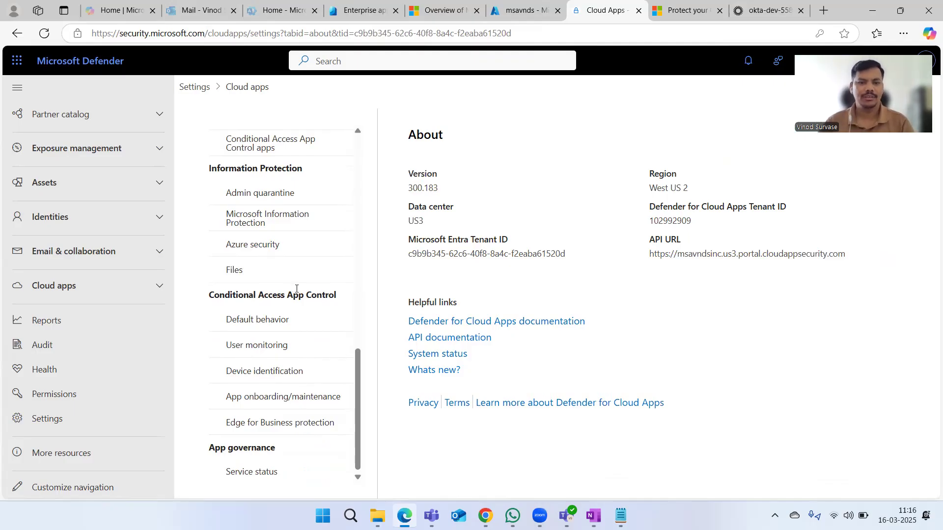
{"action": "scroll", "coordinate": [305, 280], "scroll_direction": "up", "scroll_amount": 6}
{"action": "scroll", "coordinate": [309, 290], "scroll_direction": "up", "scroll_amount": 6}
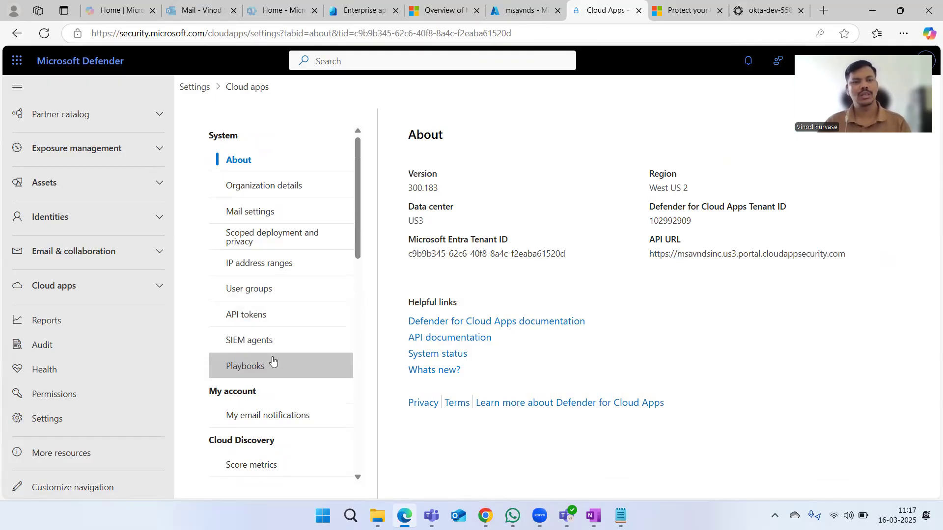
- Open the App Connectors page under Connected apps in the Cloud Apps settings
{"action": "scroll", "coordinate": [298, 279], "scroll_direction": "down", "scroll_amount": 1}
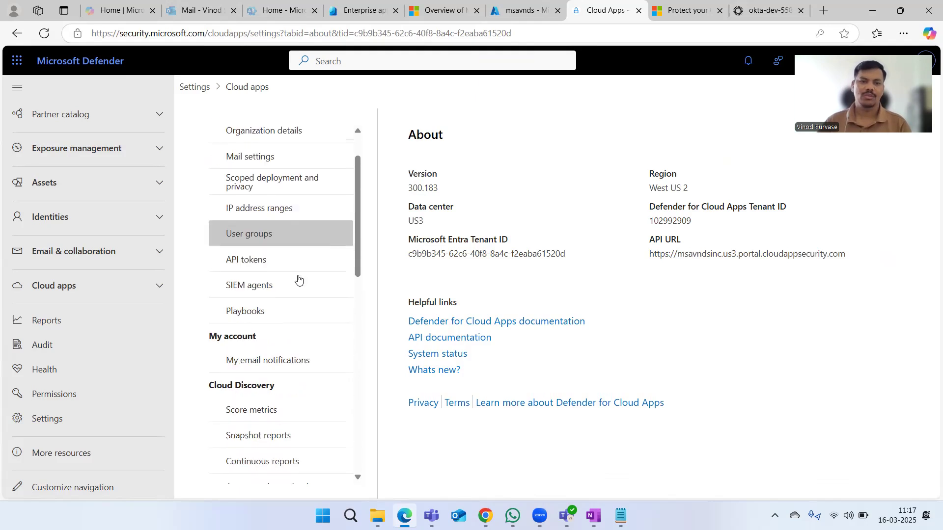
{"action": "scroll", "coordinate": [298, 279], "scroll_direction": "down", "scroll_amount": 2}
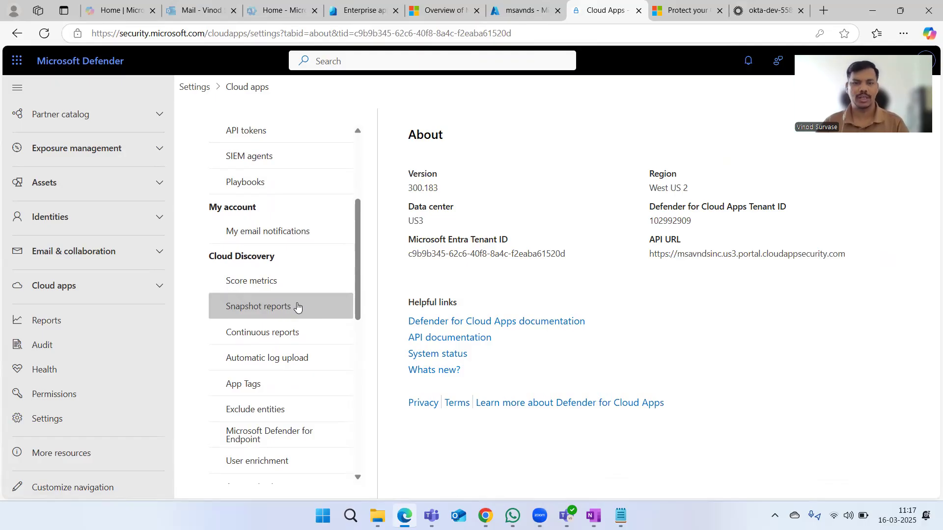
{"action": "scroll", "coordinate": [316, 331], "scroll_direction": "down", "scroll_amount": 3}
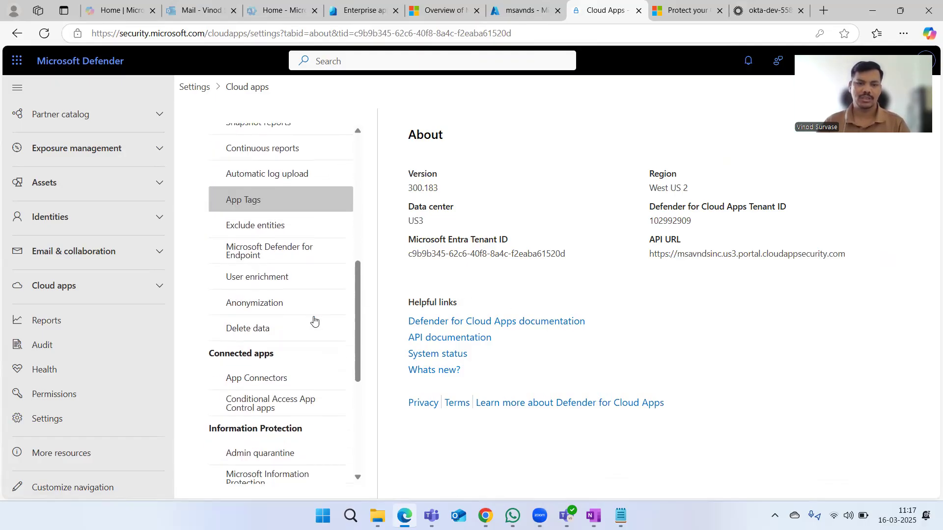
{"action": "scroll", "coordinate": [316, 322], "scroll_direction": "down", "scroll_amount": 1}
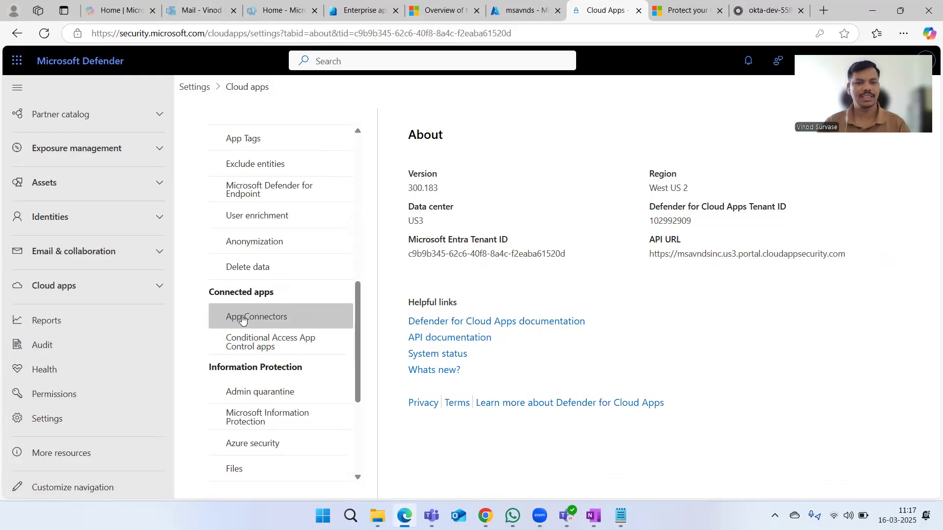
{"action": "left_click_drag", "start_coordinate": [211, 292], "coordinate": [282, 294]}
{"action": "left_click", "coordinate": [426, 283]}
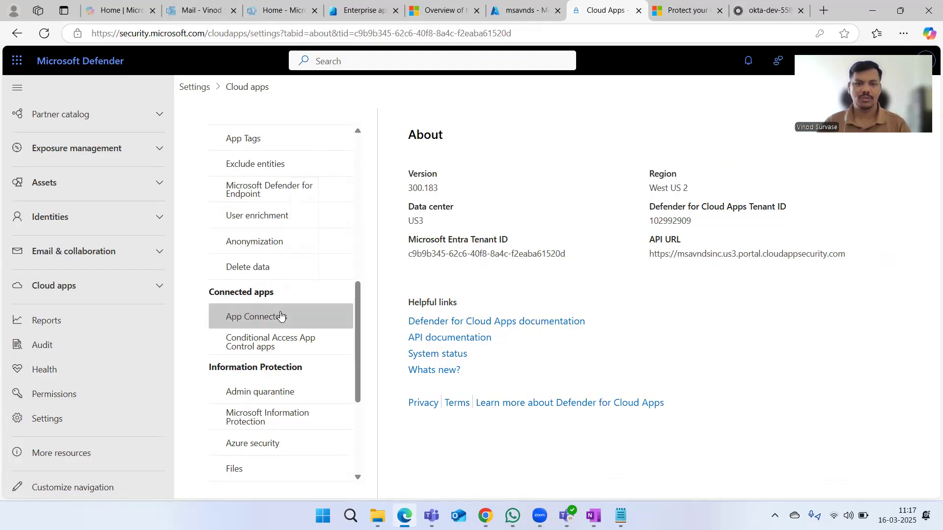
{"action": "left_click", "coordinate": [267, 322]}
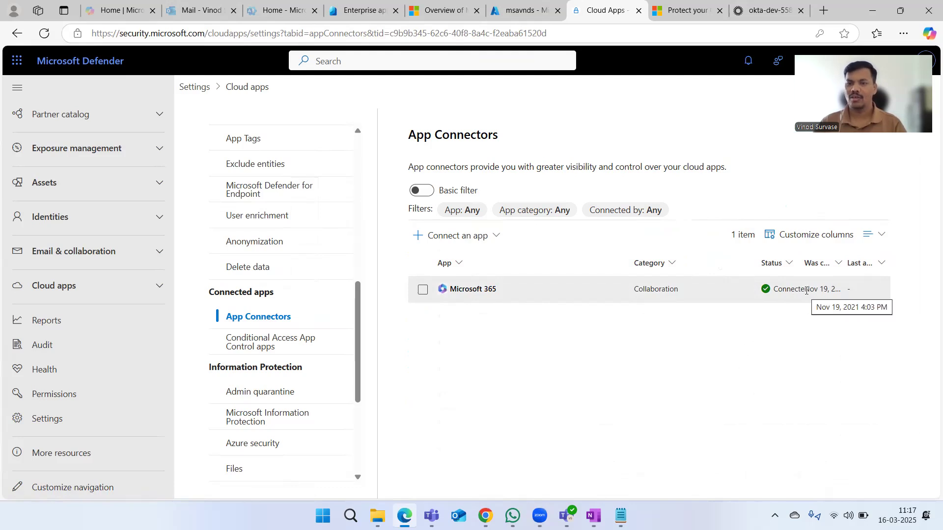
- Open the Microsoft 365 connector's details and examine its connection status and DLP file scan information
{"action": "left_click", "coordinate": [450, 291]}
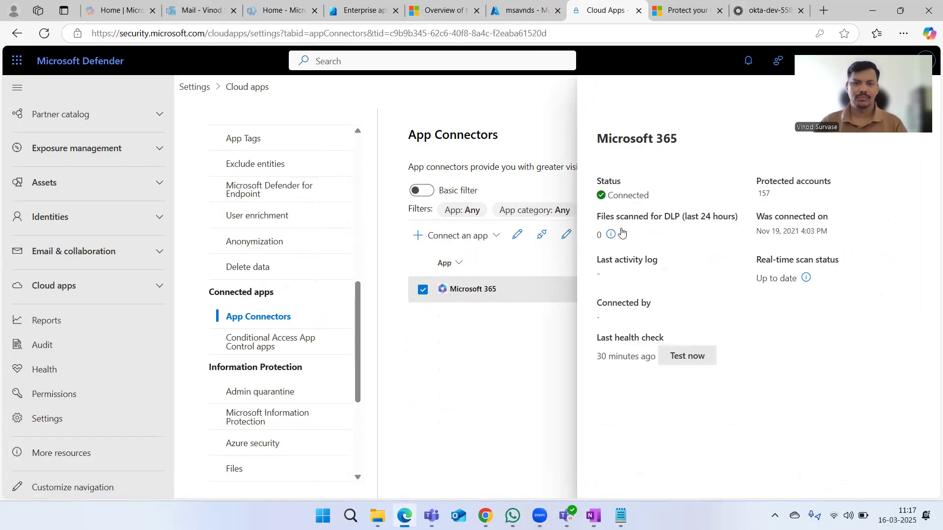
{"action": "left_click_drag", "start_coordinate": [597, 217], "coordinate": [692, 218]}
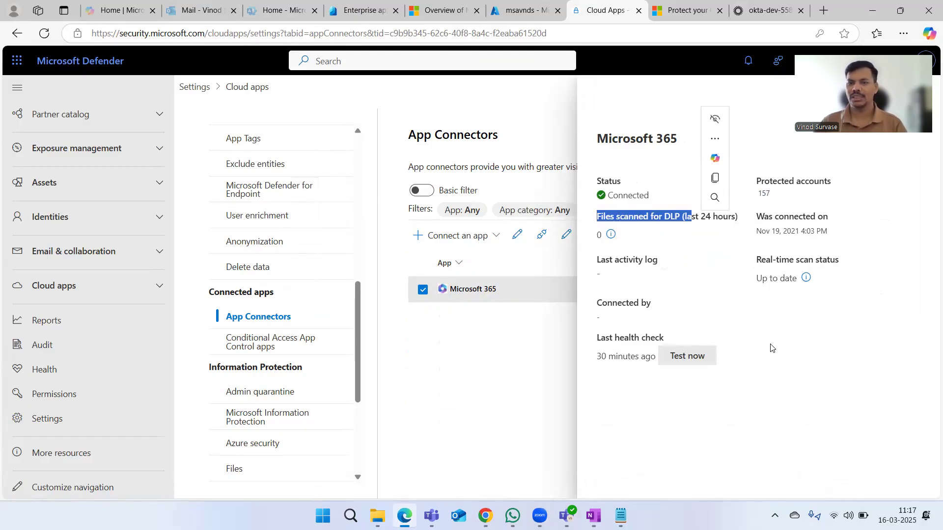
{"action": "left_click", "coordinate": [796, 393]}
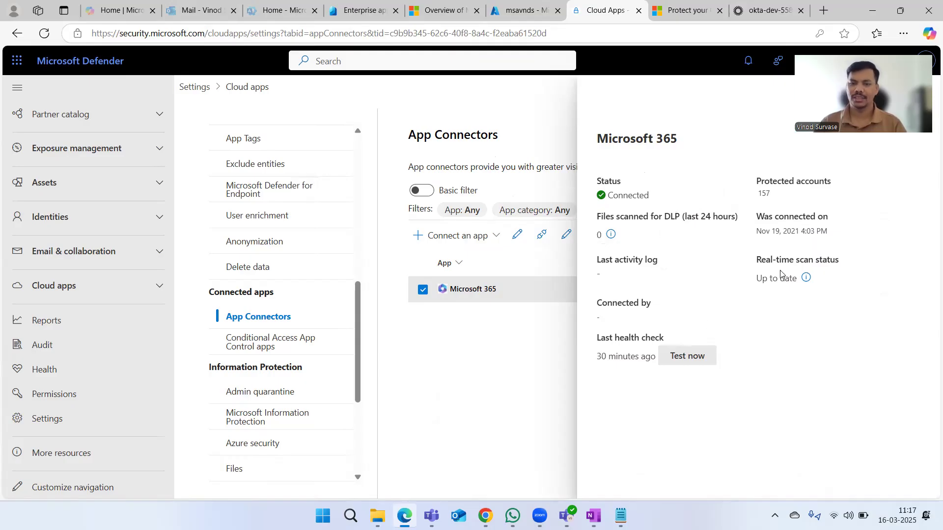
- Run a connection test for the Microsoft 365 connector, review the scan progress, and close the connector's details
{"action": "left_click", "coordinate": [690, 358]}
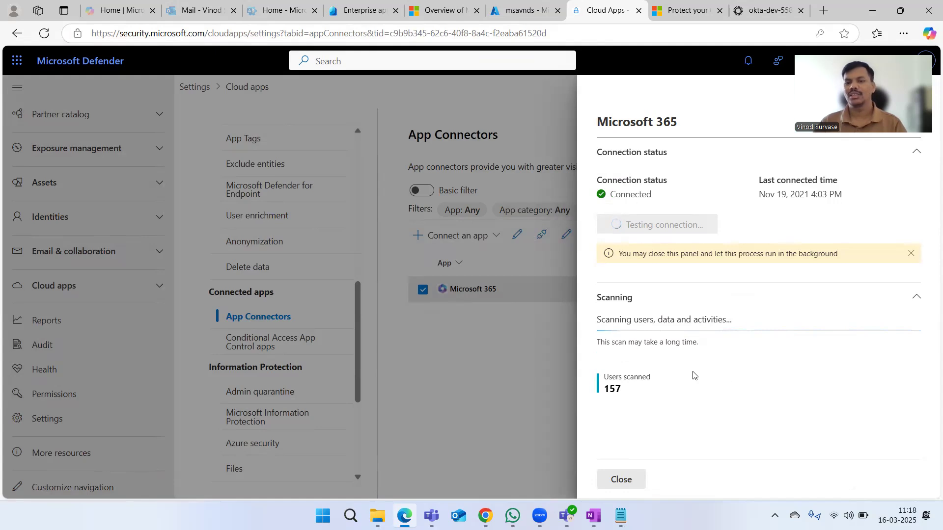
{"action": "left_click_drag", "start_coordinate": [605, 320], "coordinate": [745, 326]}
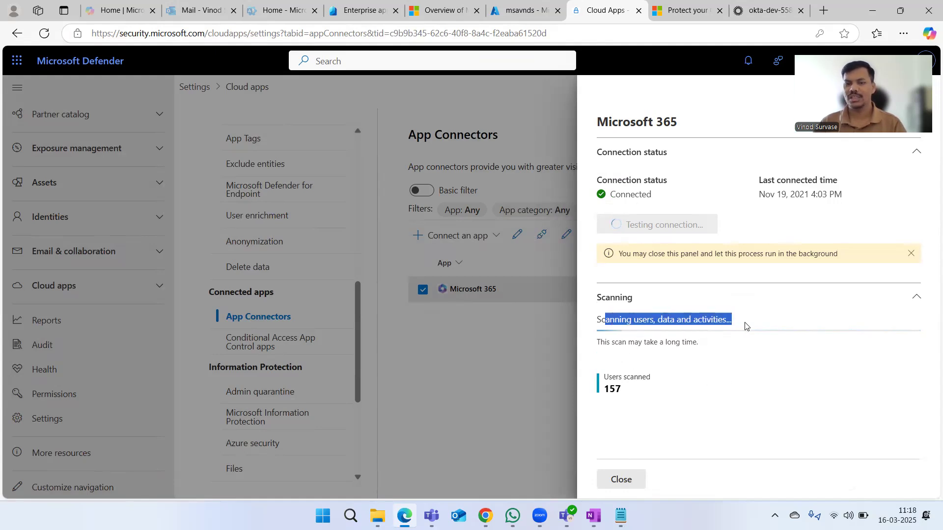
{"action": "left_click", "coordinate": [734, 409]}
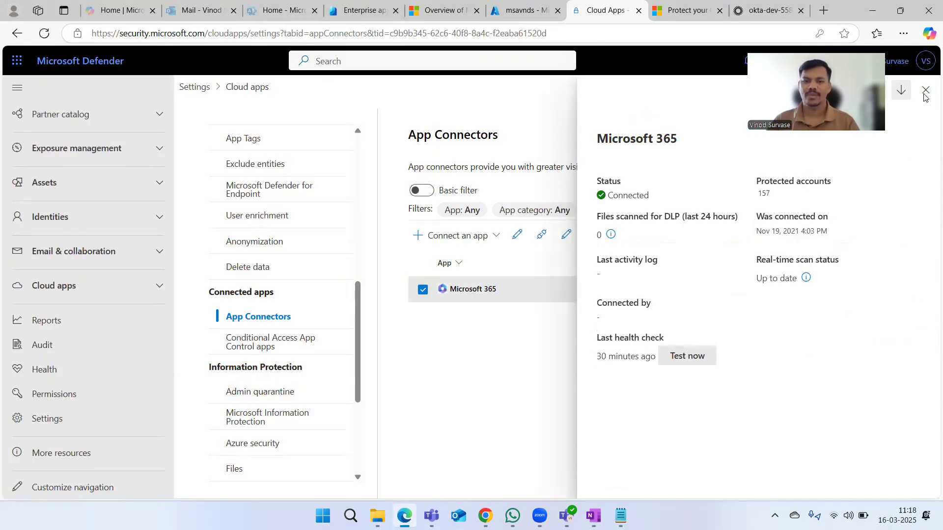
{"action": "left_click", "coordinate": [423, 290]}
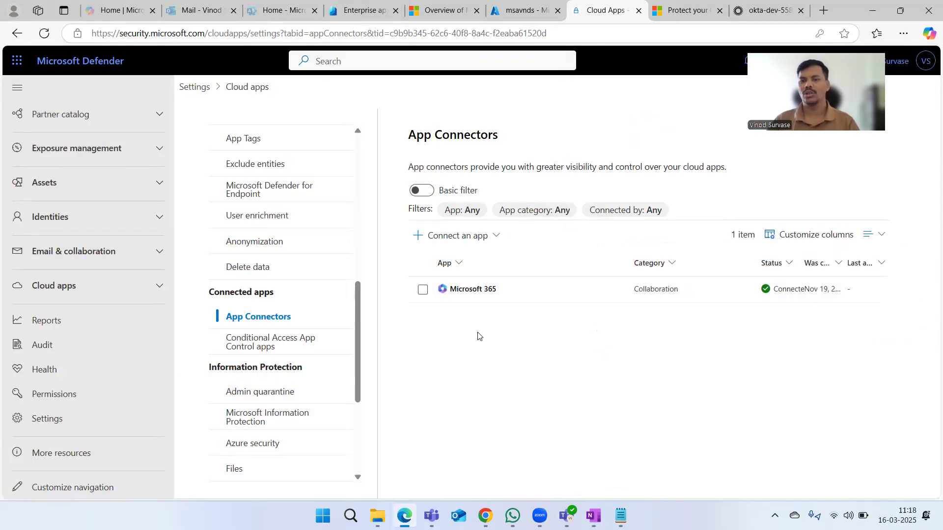
- Look through the list of apps that can be connected through an app connector
{"action": "left_click", "coordinate": [489, 244]}
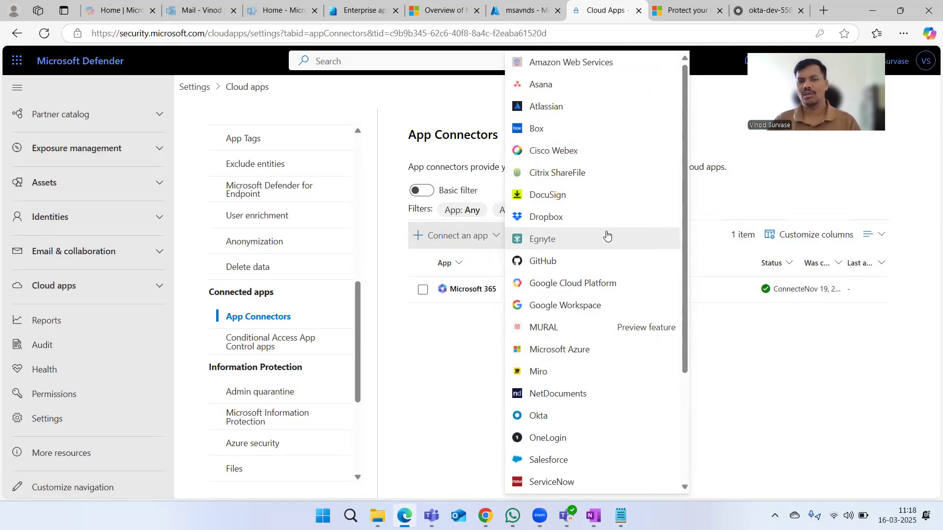
{"action": "scroll", "coordinate": [607, 240], "scroll_direction": "down", "scroll_amount": 1}
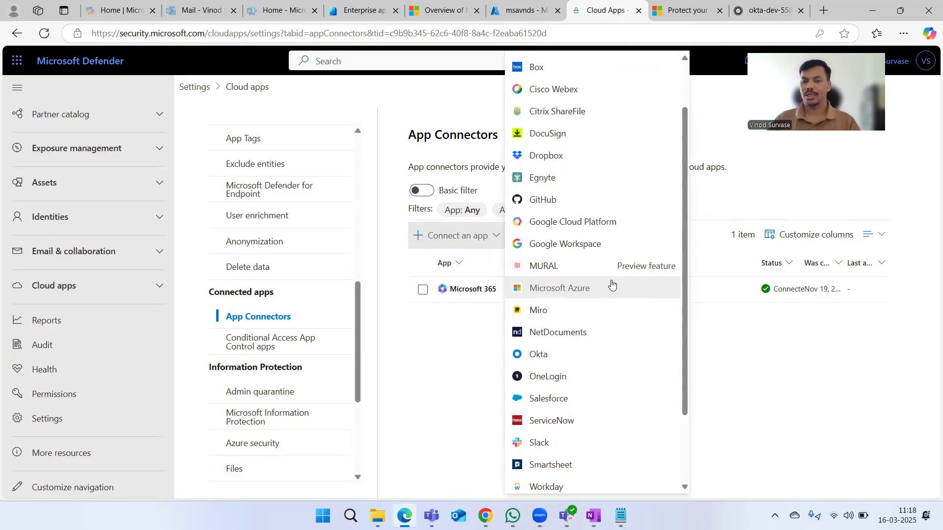
{"action": "scroll", "coordinate": [612, 287], "scroll_direction": "down", "scroll_amount": 2}
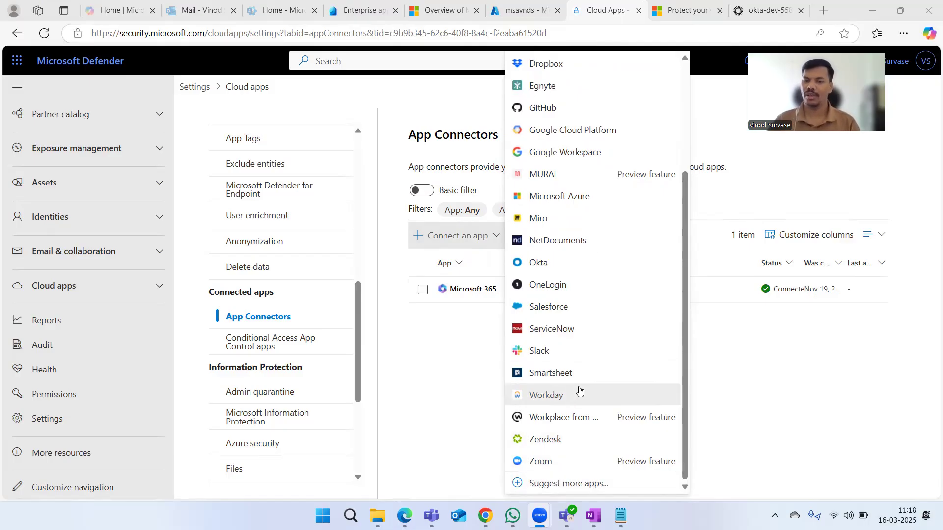
- Open the form for suggesting an unsupported app, examine its name, details and contact fields, and cancel it
{"action": "left_click", "coordinate": [560, 484]}
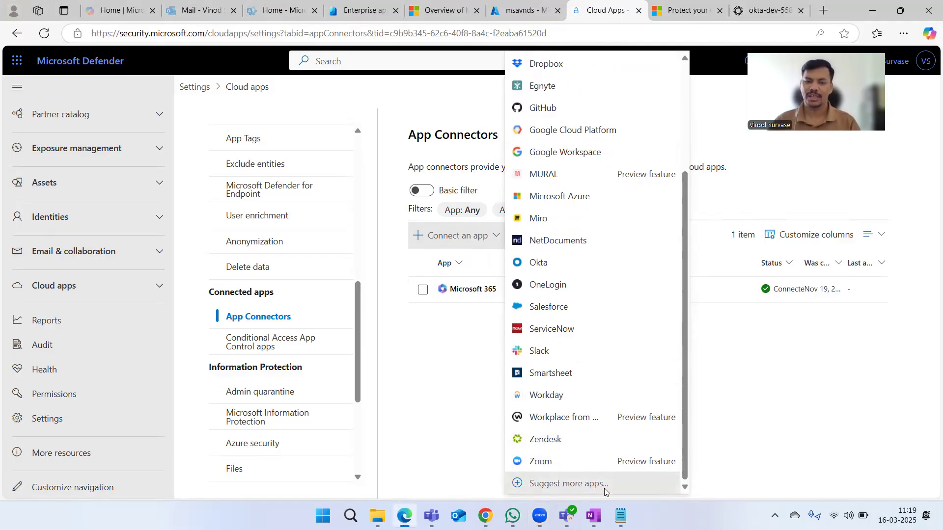
{"action": "left_click", "coordinate": [605, 491]}
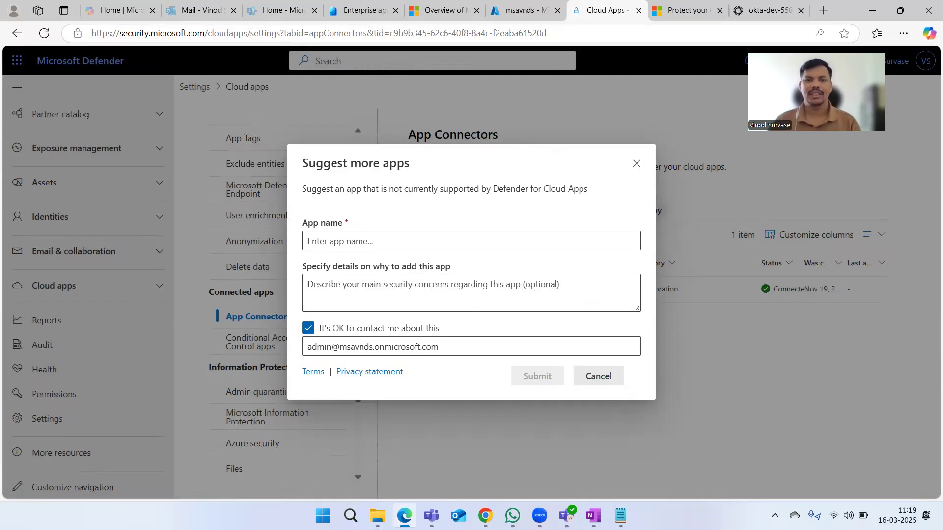
{"action": "left_click", "coordinate": [353, 242]}
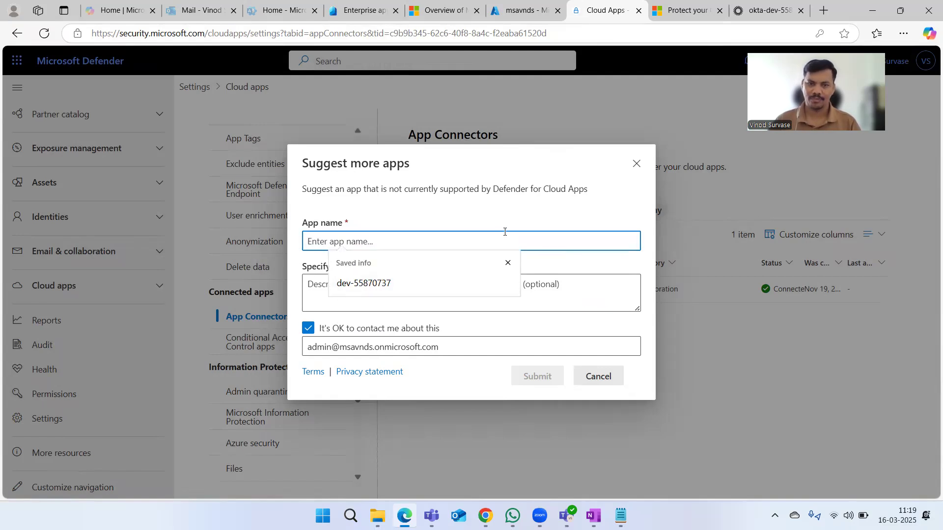
{"action": "left_click", "coordinate": [496, 215]}
{"action": "left_click", "coordinate": [365, 298]}
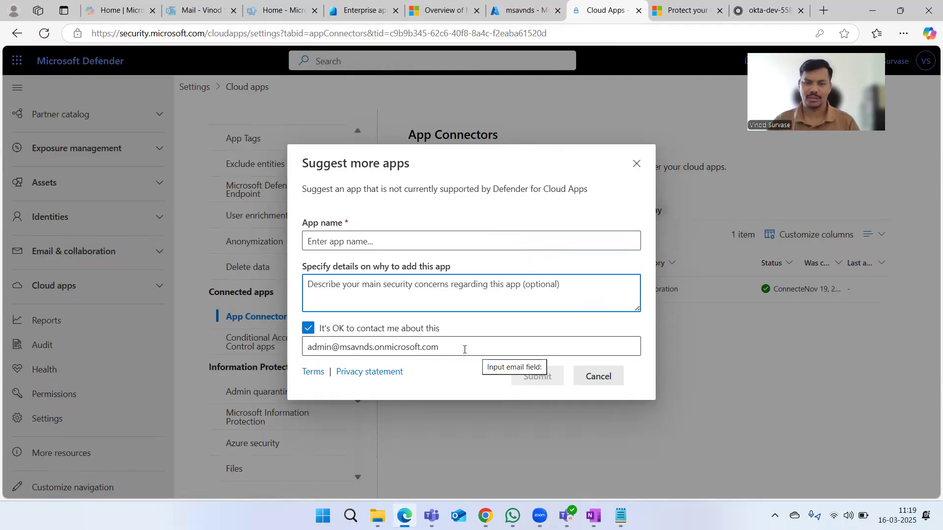
{"action": "left_click", "coordinate": [600, 376]}
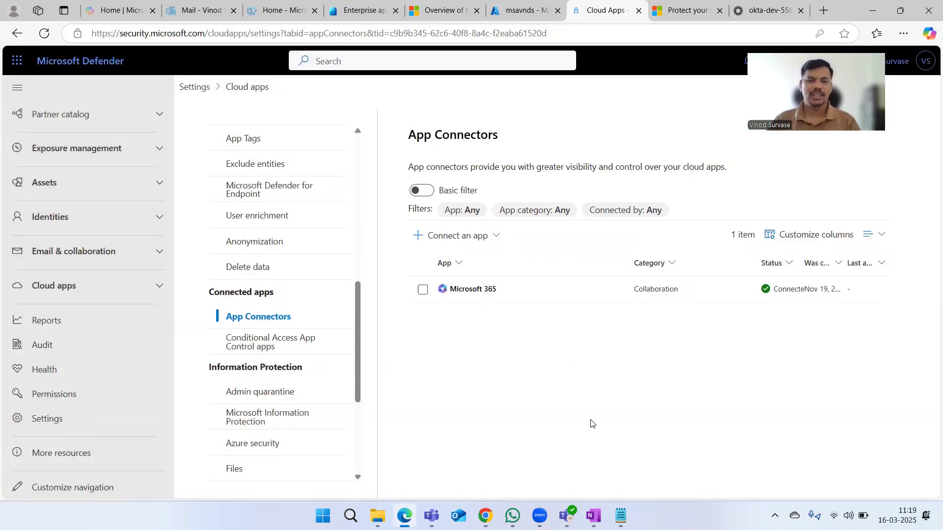
- Start a new Okta app connector and use dev-55870737 as its instance name
{"action": "left_click", "coordinate": [451, 233]}
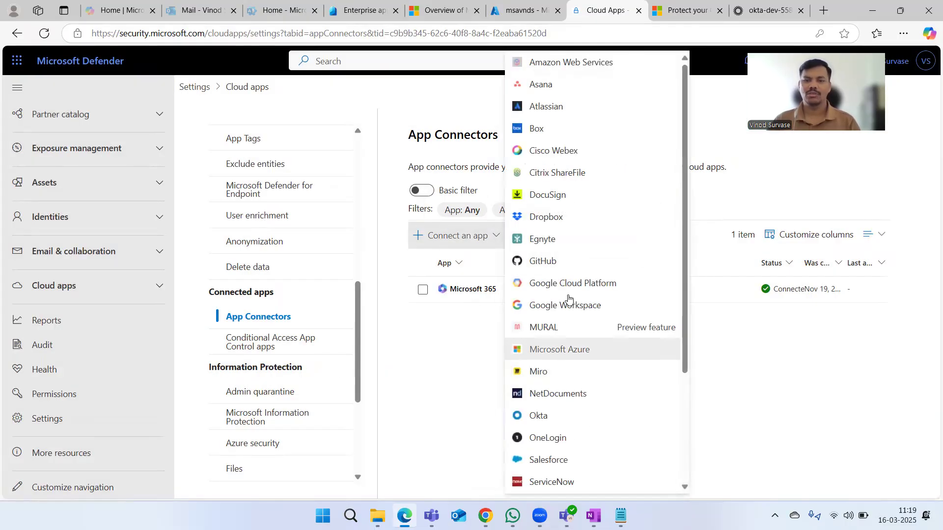
{"action": "scroll", "coordinate": [565, 305], "scroll_direction": "down", "scroll_amount": 3}
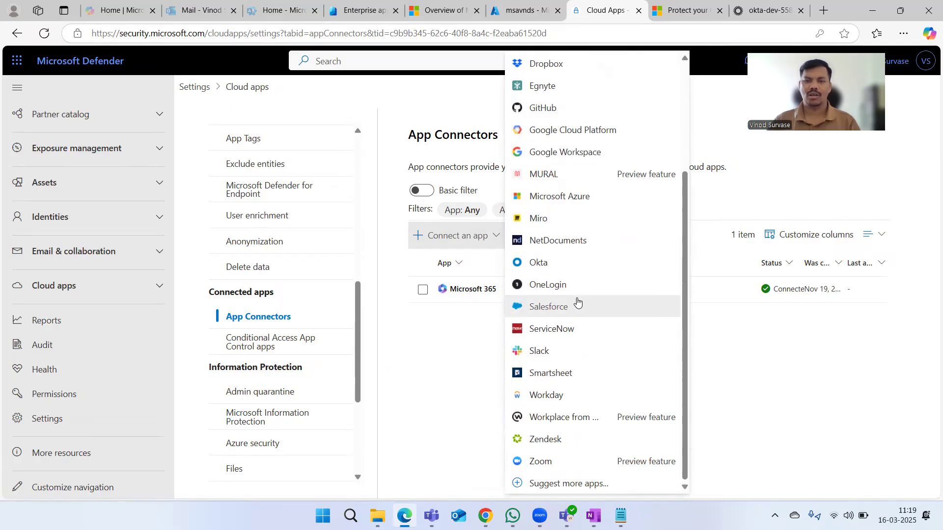
{"action": "left_click", "coordinate": [539, 265]}
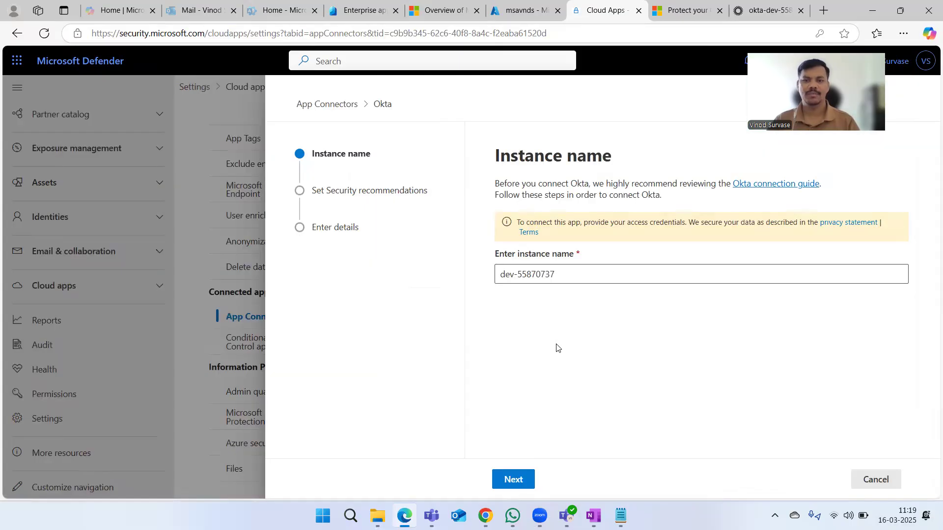
{"action": "left_click_drag", "start_coordinate": [581, 273], "coordinate": [484, 273]}
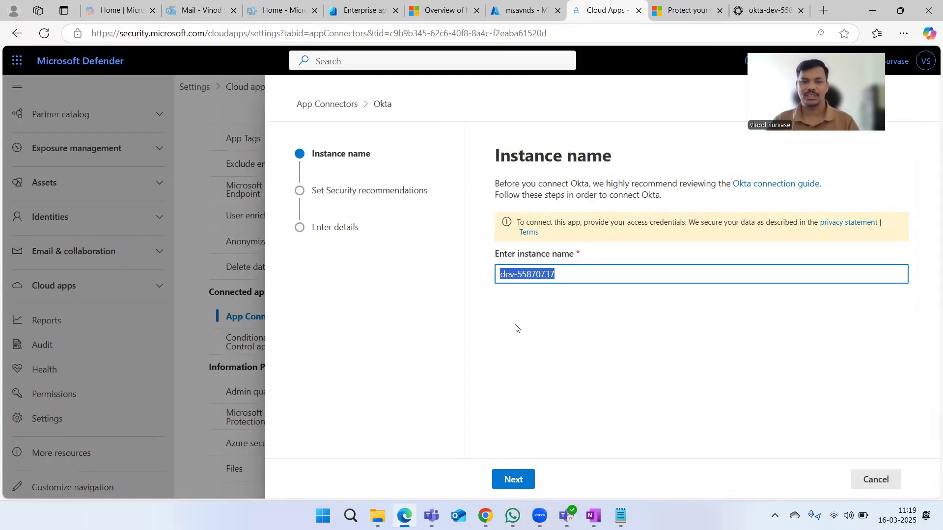
{"action": "left_click", "coordinate": [526, 332]}
{"action": "left_click_drag", "start_coordinate": [585, 272], "coordinate": [497, 271]}
{"action": "left_click", "coordinate": [555, 344]}
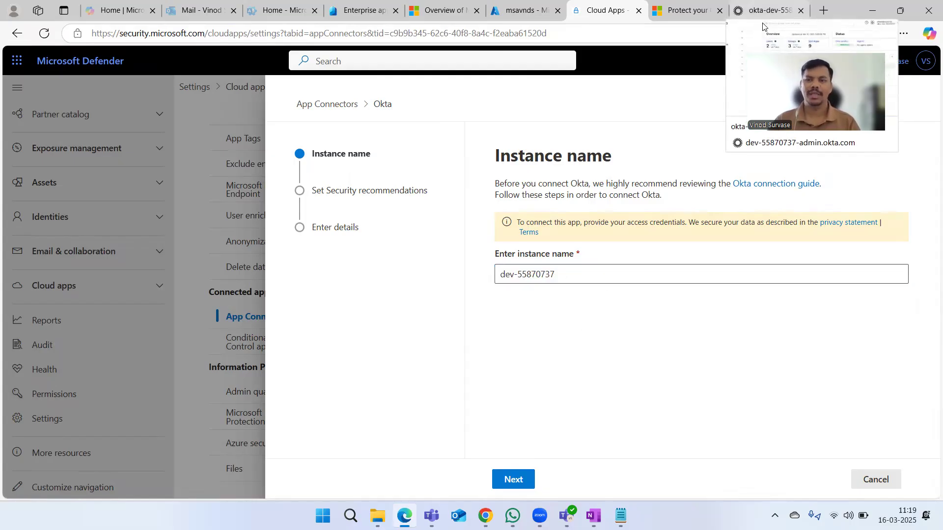
- Compare the instance name with the subdomain in the Okta admin console's address, and confirm it in the Defender connector setup
{"action": "left_click", "coordinate": [749, 12]}
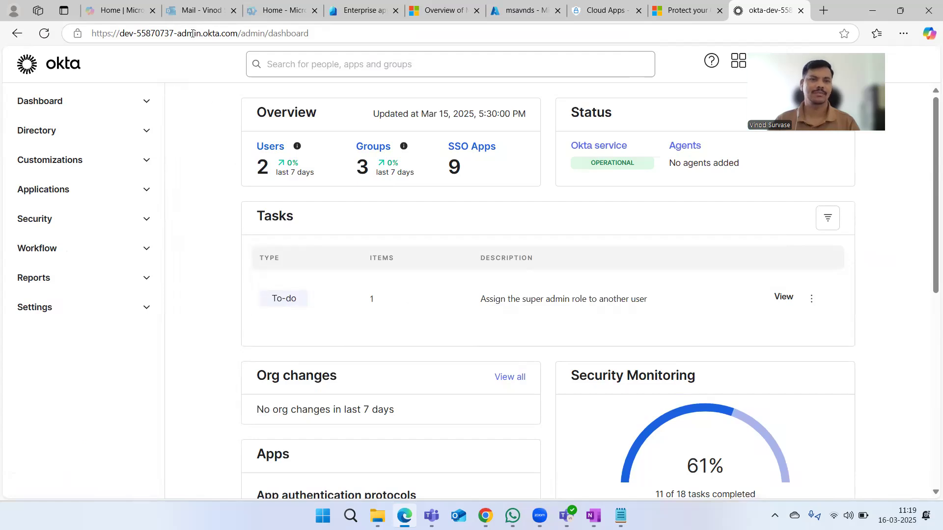
{"action": "left_click_drag", "start_coordinate": [172, 32], "coordinate": [119, 30]}
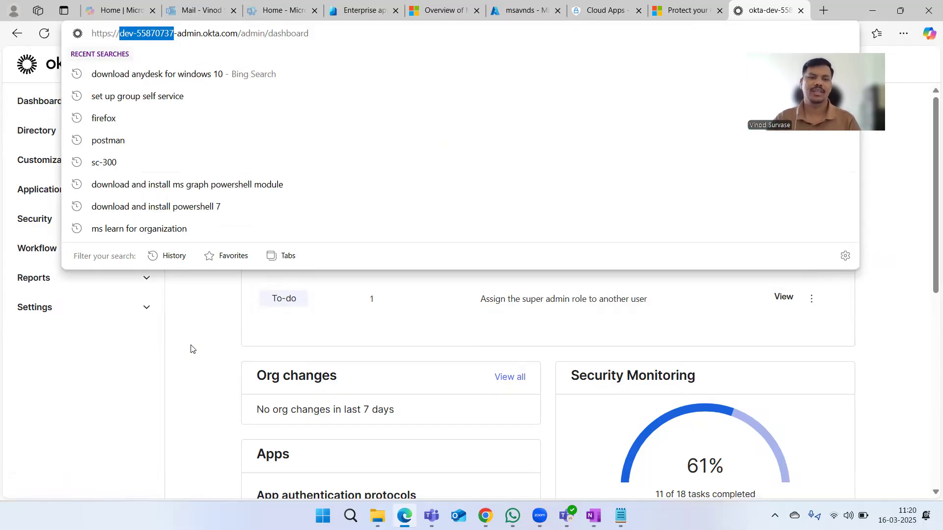
{"action": "left_click", "coordinate": [191, 349]}
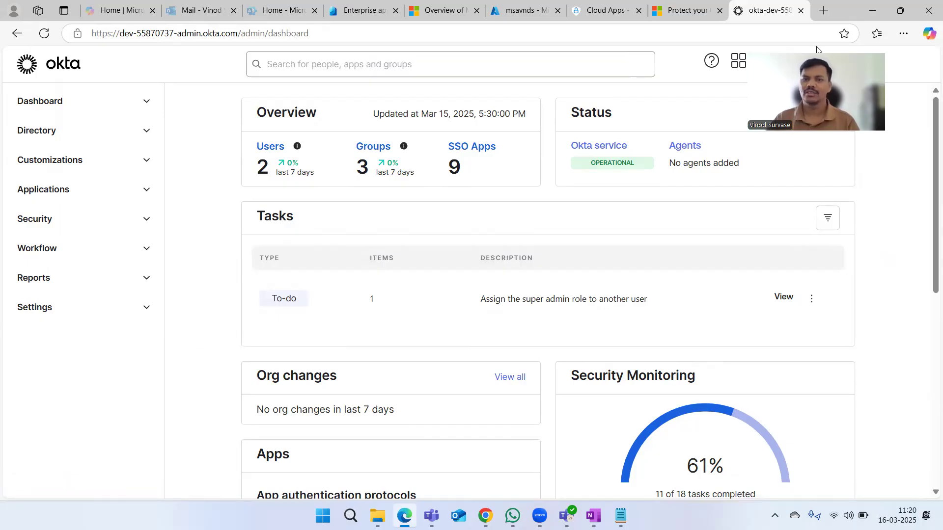
{"action": "left_click", "coordinate": [607, 10]}
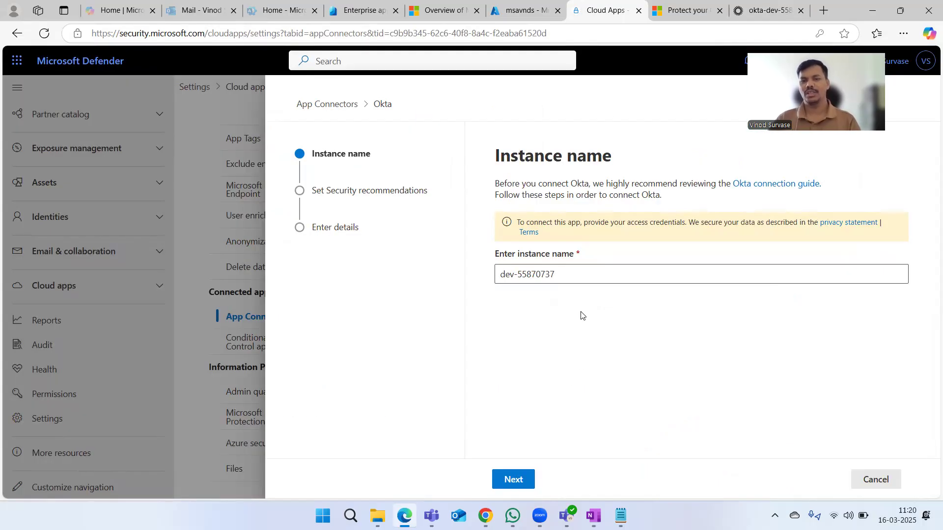
{"action": "triple_click", "coordinate": [573, 275]}
{"action": "left_click", "coordinate": [559, 347]}
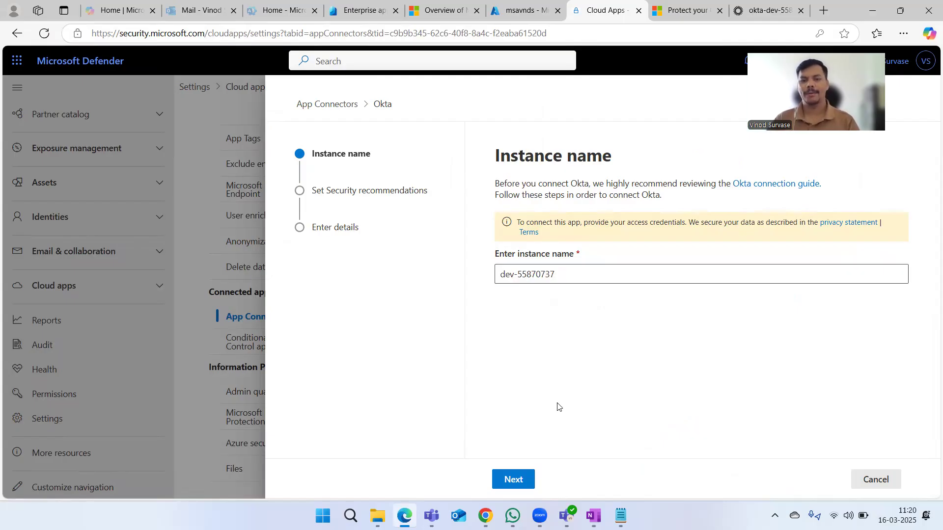
{"action": "left_click", "coordinate": [519, 480]}
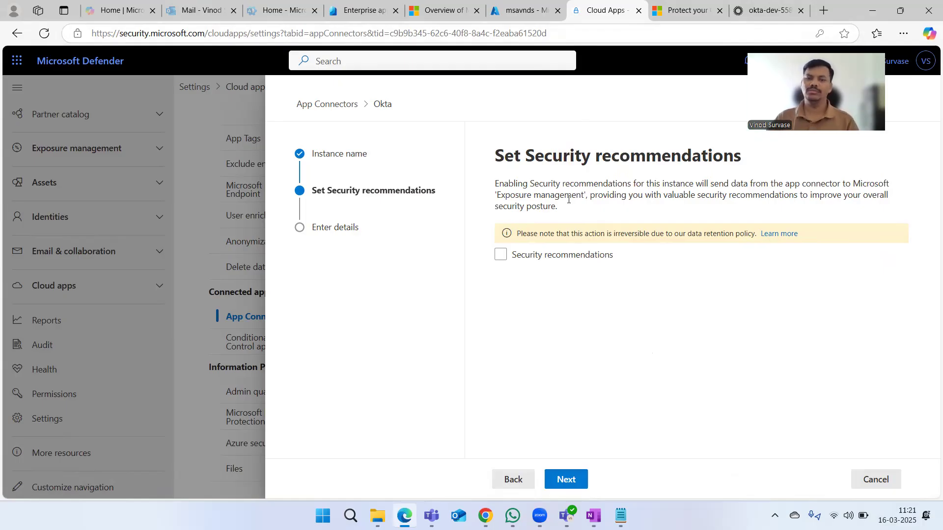
- Enable Security recommendations for the Okta instance and continue to the connection details
{"action": "left_click_drag", "start_coordinate": [497, 156], "coordinate": [735, 168]}
{"action": "left_click", "coordinate": [659, 340]}
{"action": "left_click", "coordinate": [501, 254]}
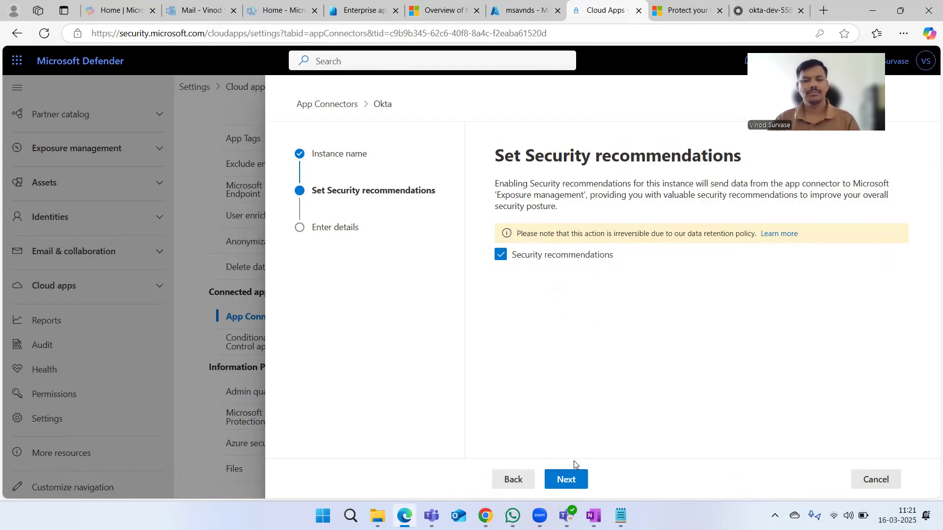
{"action": "left_click", "coordinate": [565, 478]}
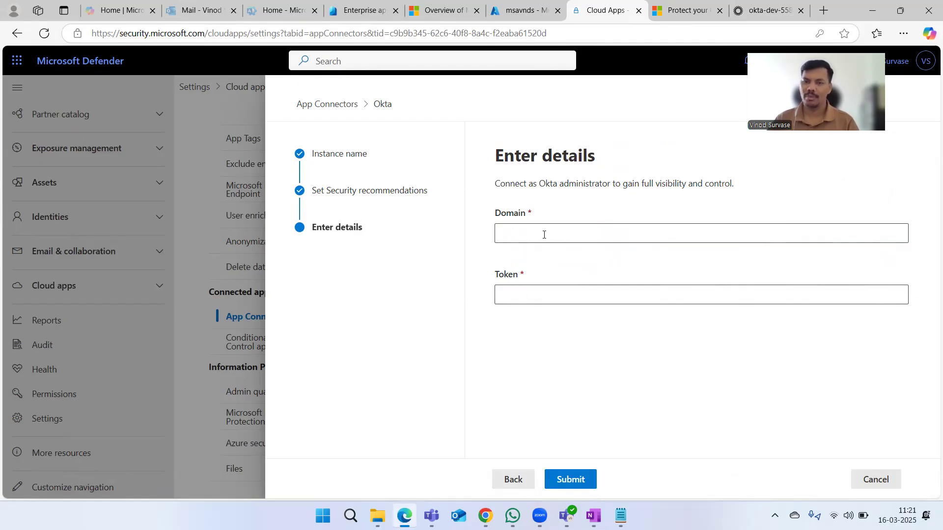
- Examine the Domain and Token fields required to connect as Okta administrator, leaving both empty
{"action": "left_click", "coordinate": [547, 294]}
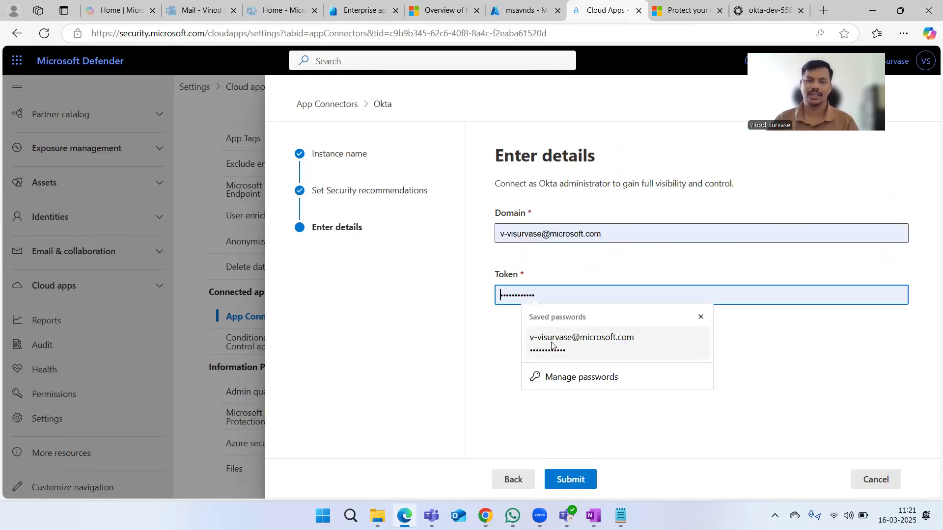
{"action": "left_click", "coordinate": [480, 333]}
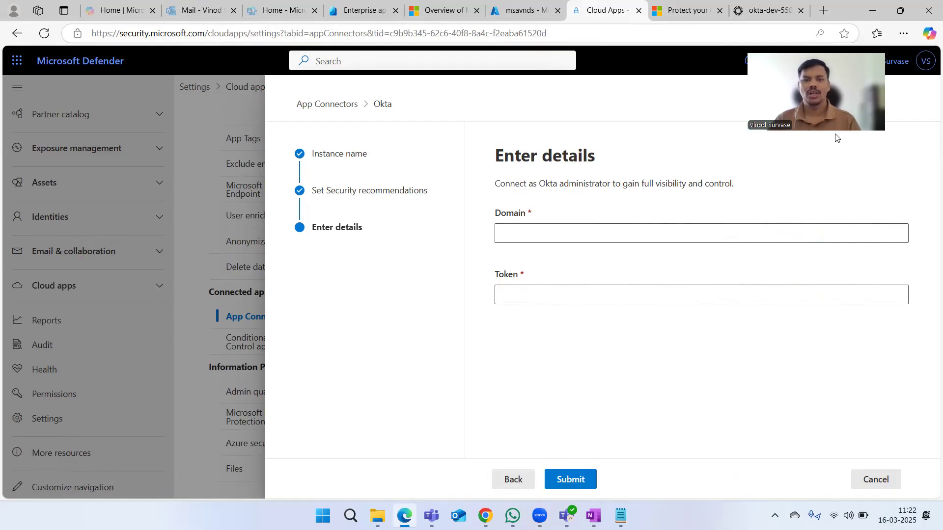
{"action": "left_click", "coordinate": [544, 233]}
{"action": "left_click", "coordinate": [481, 368]}
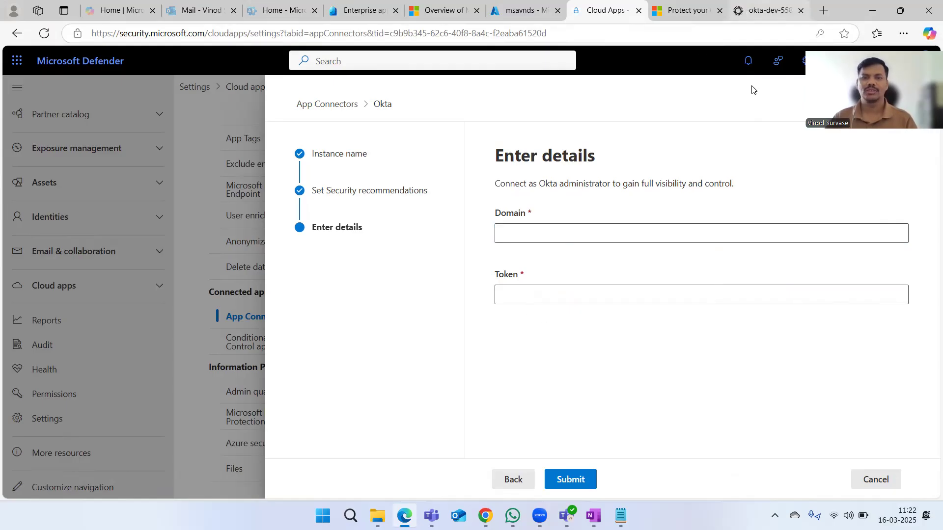
- Switch to the Okta admin console and look through its Other Customizations settings for the API token option
{"action": "left_click", "coordinate": [768, 11]}
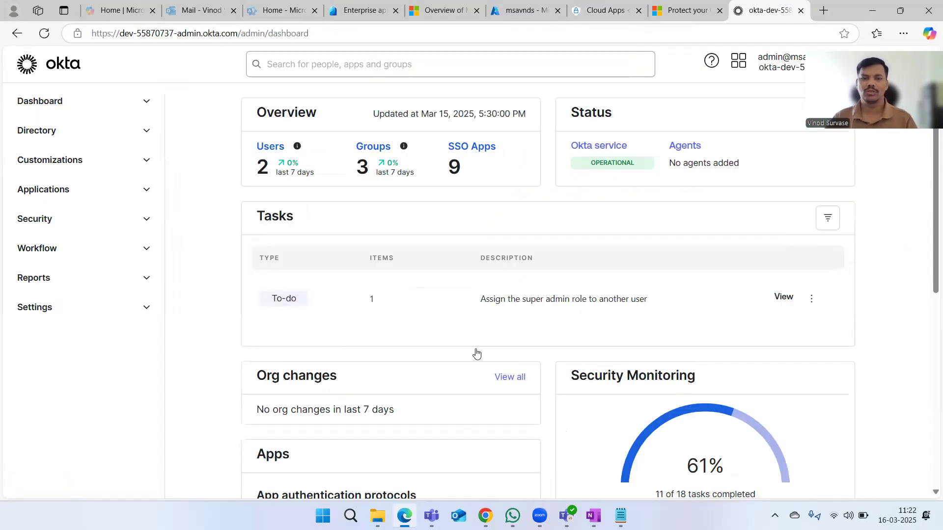
{"action": "left_click", "coordinate": [72, 140]}
{"action": "left_click", "coordinate": [76, 140]}
{"action": "left_click", "coordinate": [78, 156]}
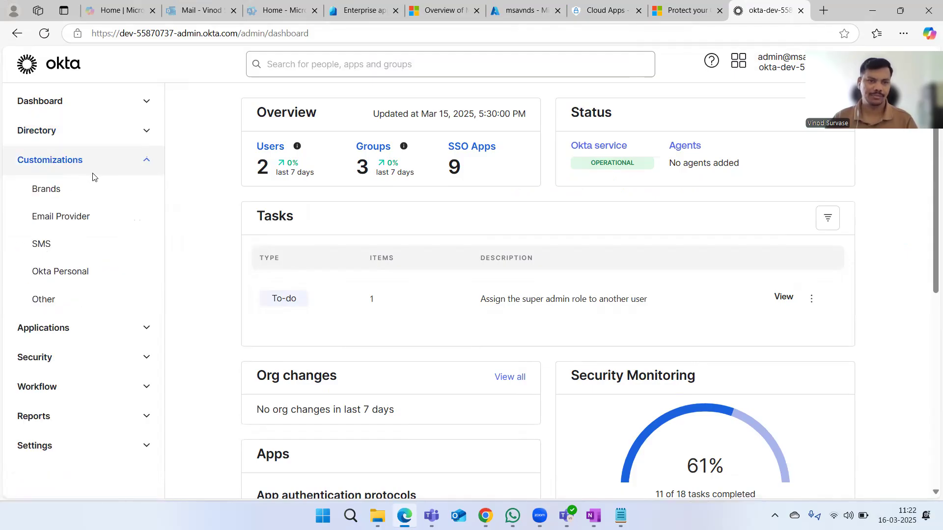
{"action": "left_click", "coordinate": [57, 307]}
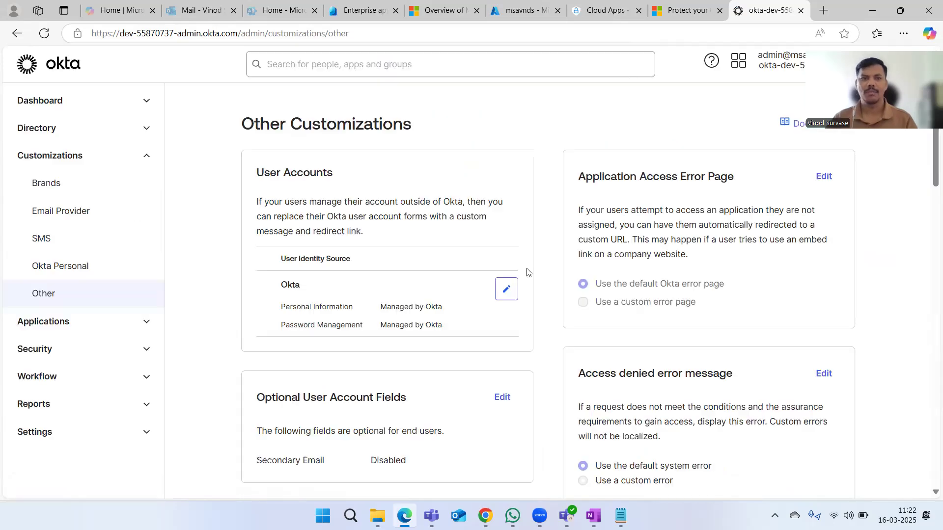
{"action": "scroll", "coordinate": [539, 267], "scroll_direction": "down", "scroll_amount": 15}
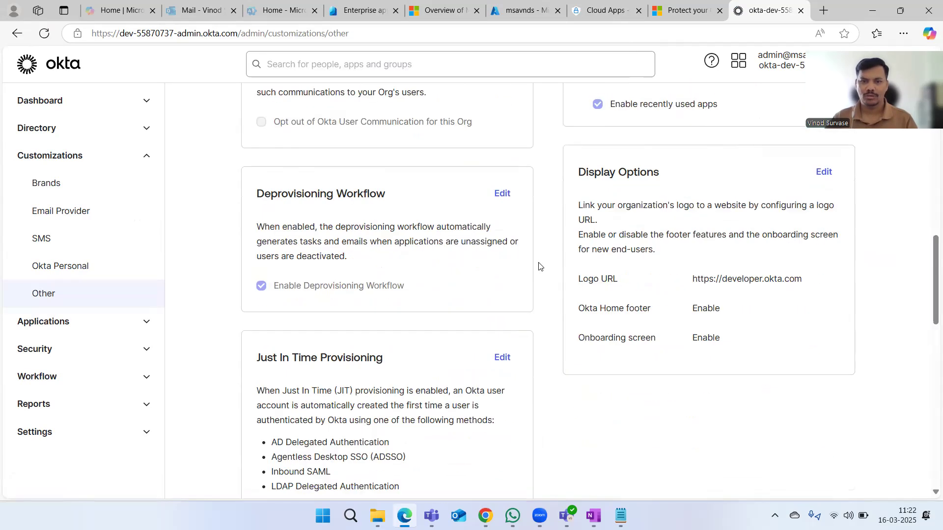
{"action": "scroll", "coordinate": [565, 274], "scroll_direction": "down", "scroll_amount": 5}
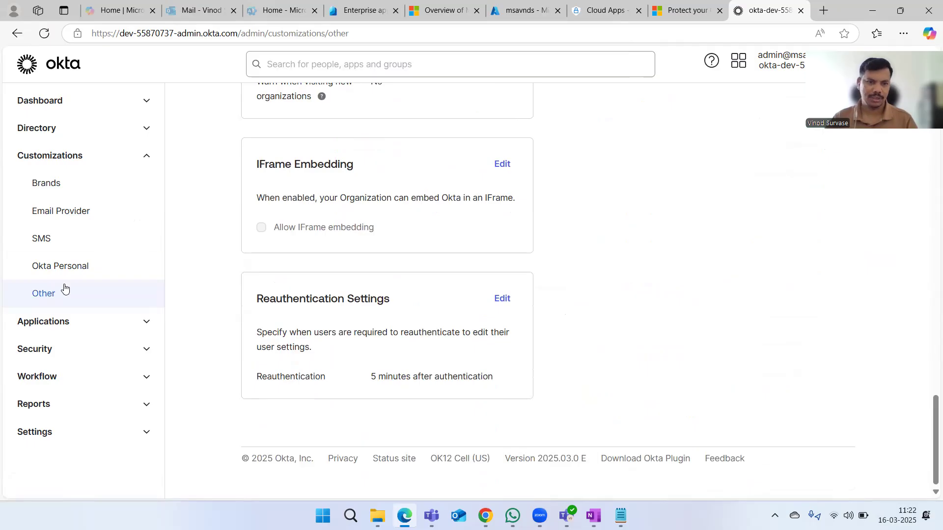
- Open the list of API tokens in Okta's Security settings
{"action": "left_click", "coordinate": [70, 325]}
{"action": "scroll", "coordinate": [84, 330], "scroll_direction": "down", "scroll_amount": 2}
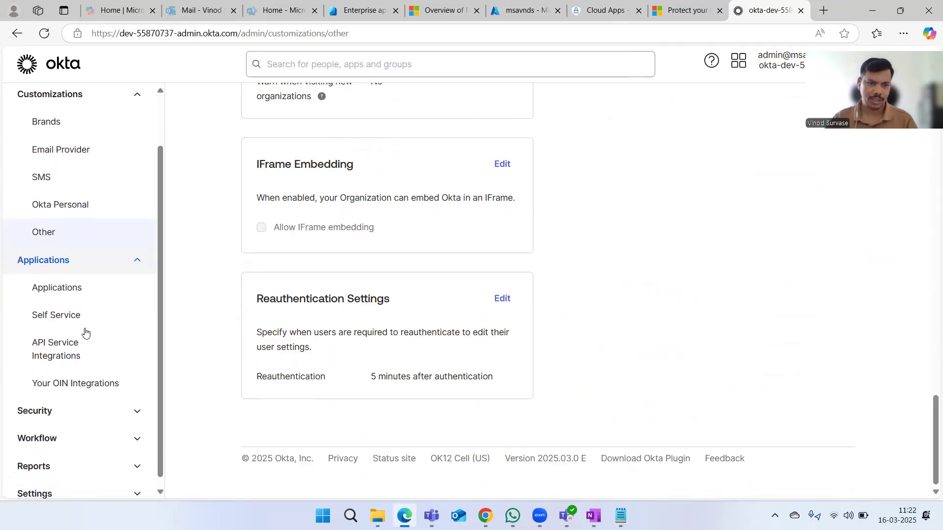
{"action": "left_click", "coordinate": [77, 402]}
{"action": "scroll", "coordinate": [80, 357], "scroll_direction": "down", "scroll_amount": 8}
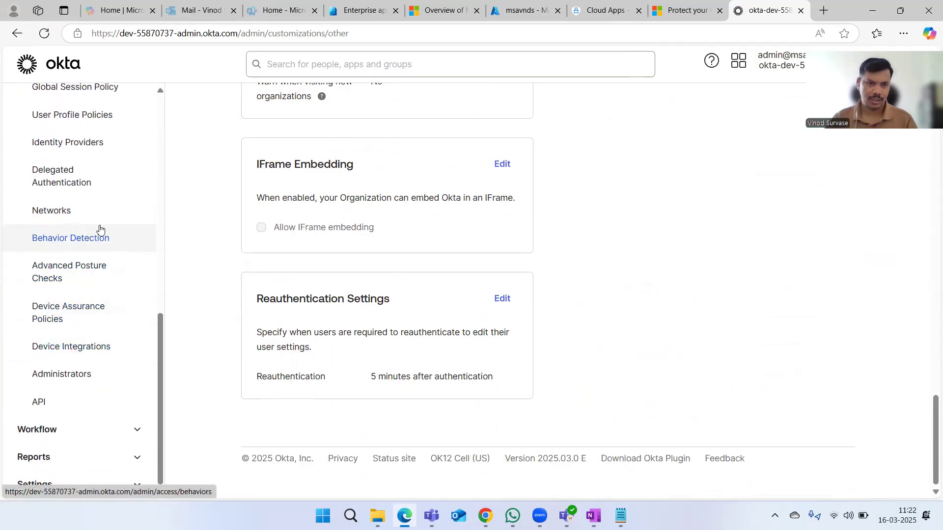
{"action": "left_click", "coordinate": [62, 406]}
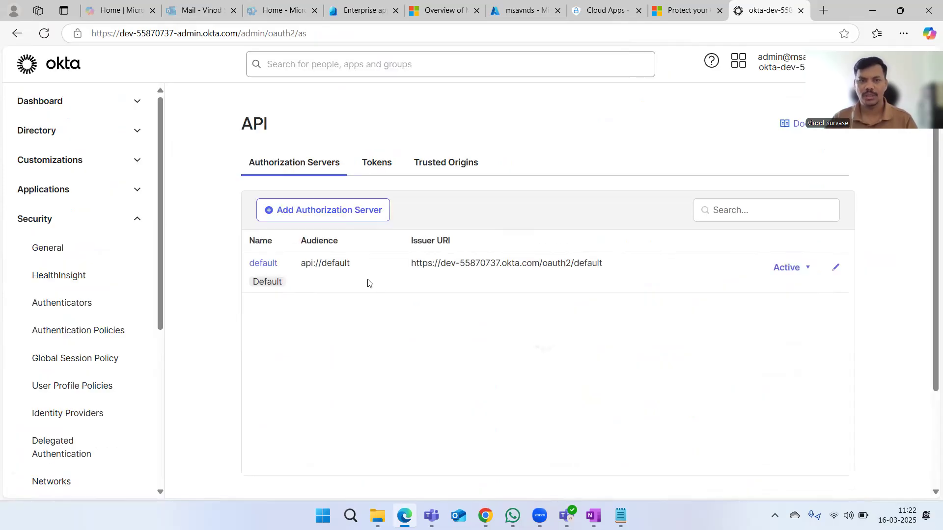
{"action": "left_click", "coordinate": [381, 164]}
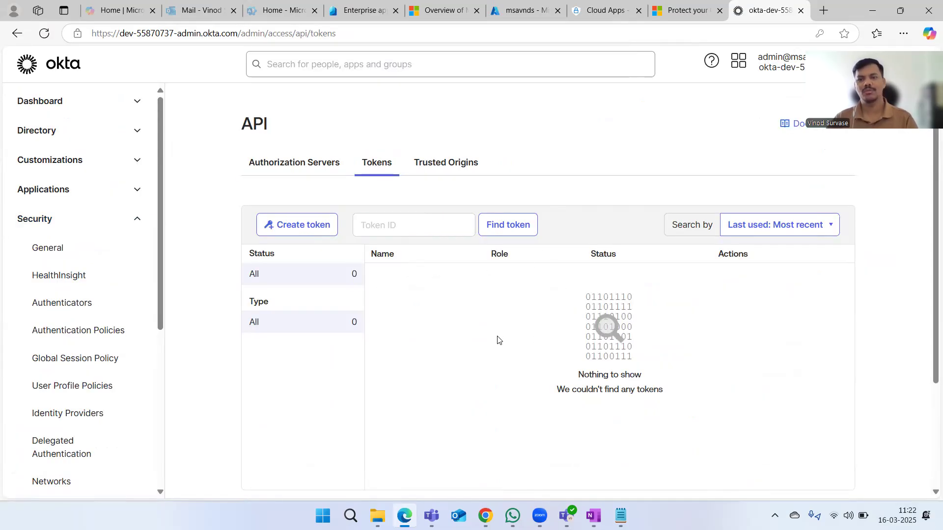
- Create an Okta API token named CloudAppConnection that accepts API calls from Any IP
{"action": "left_click", "coordinate": [288, 227]}
{"action": "left_click", "coordinate": [415, 239]}
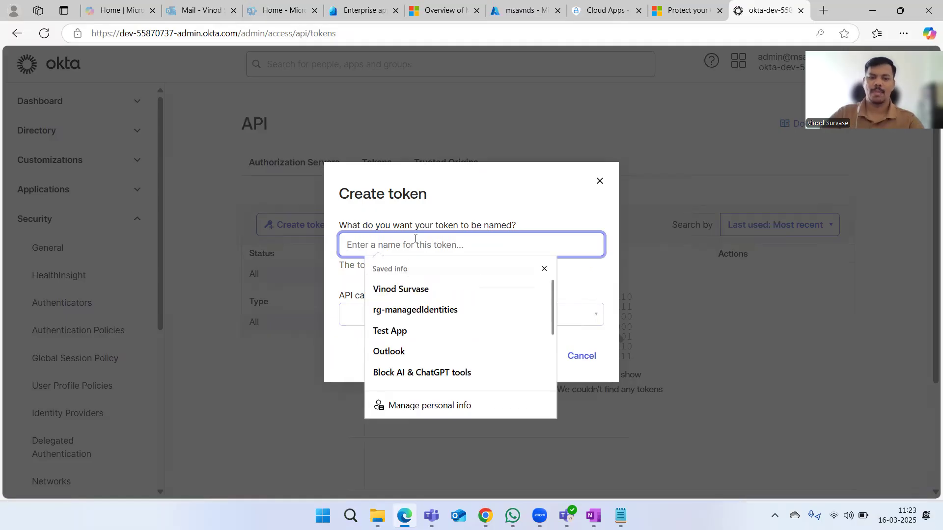
{"action": "type", "text": "CloudApp"}
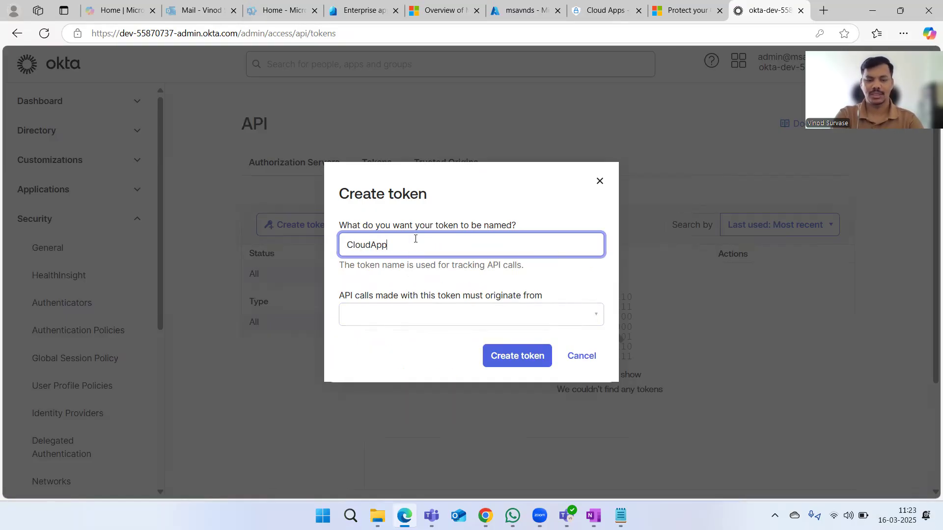
{"action": "type", "text": "Connection"}
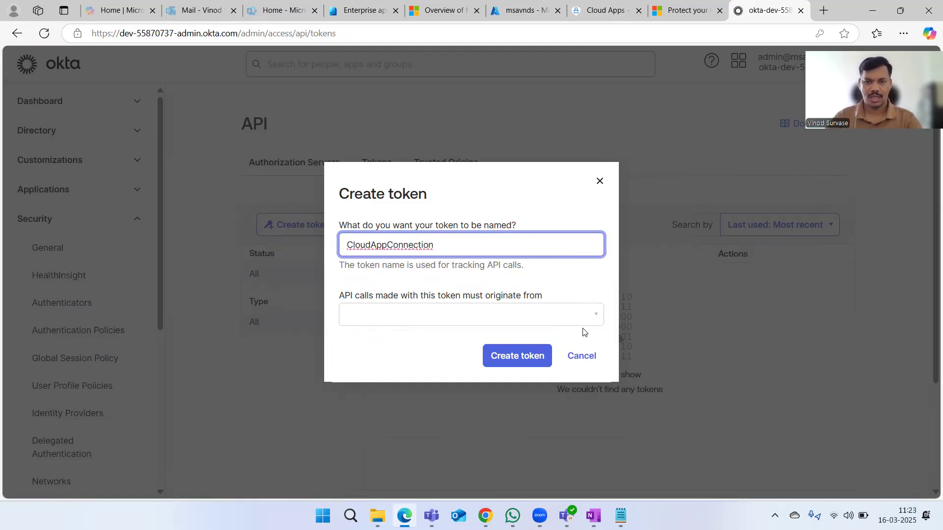
{"action": "left_click", "coordinate": [487, 314]}
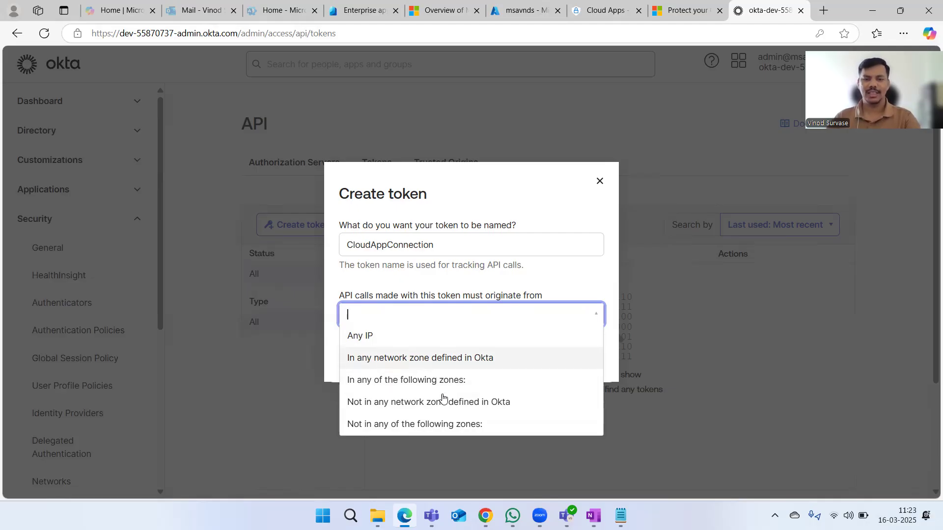
{"action": "left_click", "coordinate": [388, 339]}
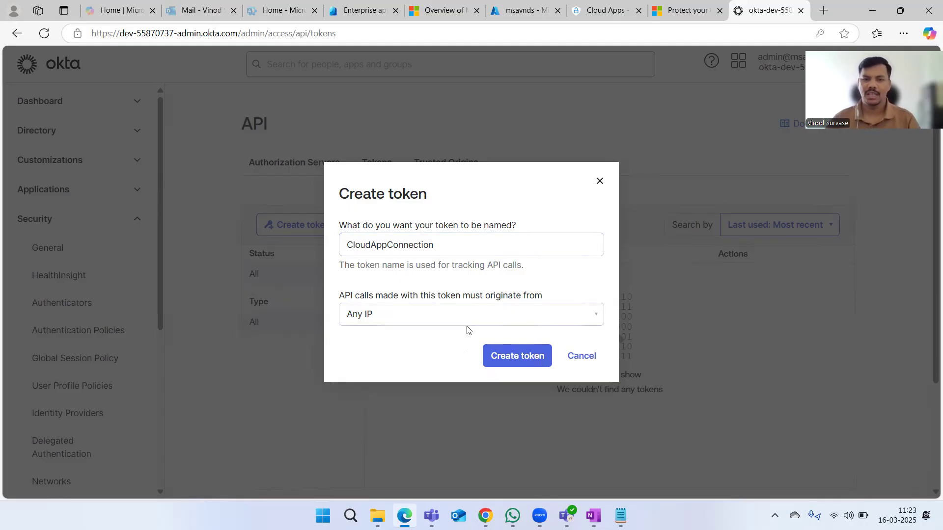
{"action": "left_click", "coordinate": [502, 358]}
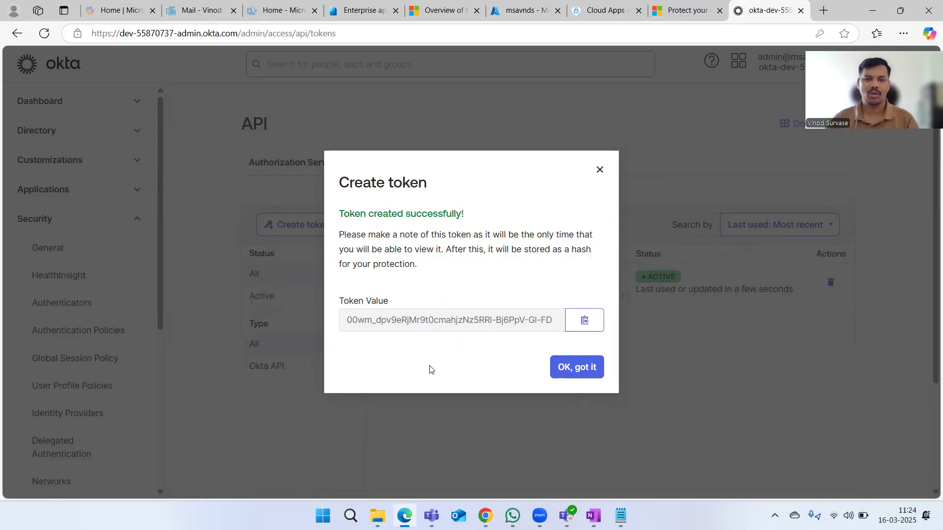
- Switch to Microsoft Defender and paste the Okta API token into the connector's Token field
{"action": "left_click", "coordinate": [604, 10]}
{"action": "left_click", "coordinate": [566, 295]}
{"action": "key", "text": "ctrl+v"}
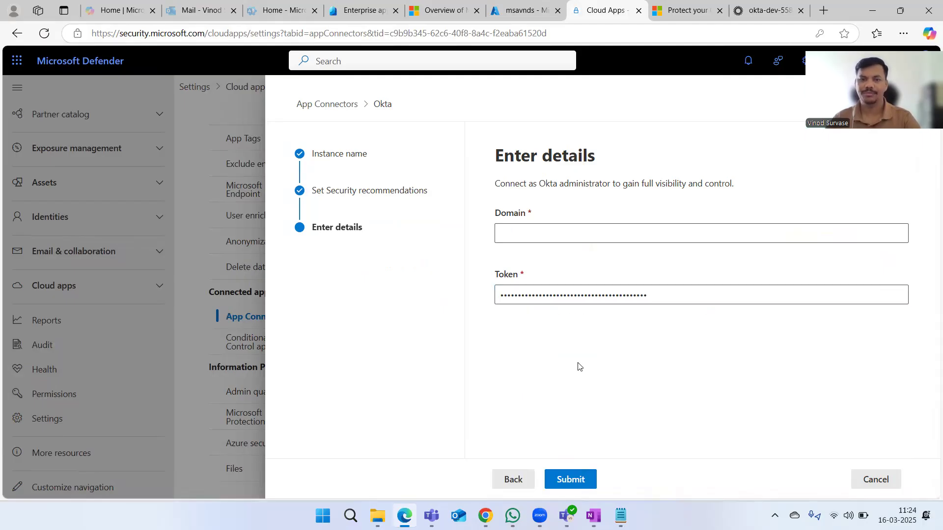
- Return to the Okta admin console, dismiss the created token's value, and review the CloudAppConnection token's status and last use
{"action": "left_click", "coordinate": [766, 10]}
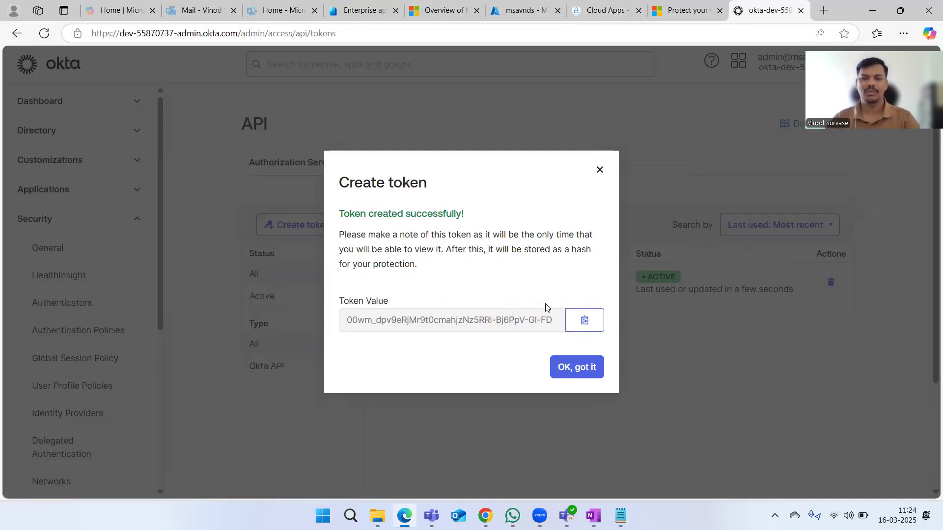
{"action": "left_click", "coordinate": [592, 366]}
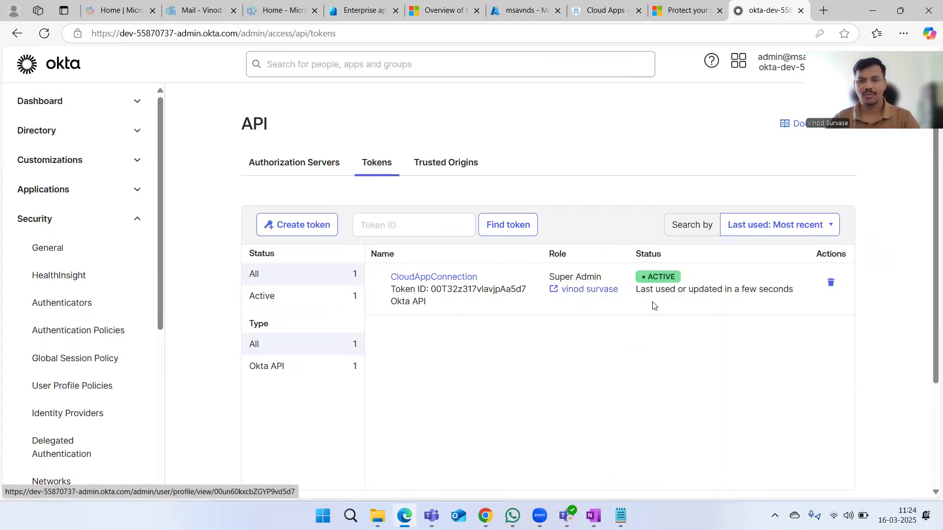
{"action": "left_click_drag", "start_coordinate": [650, 291], "coordinate": [765, 305]}
{"action": "left_click", "coordinate": [585, 372]}
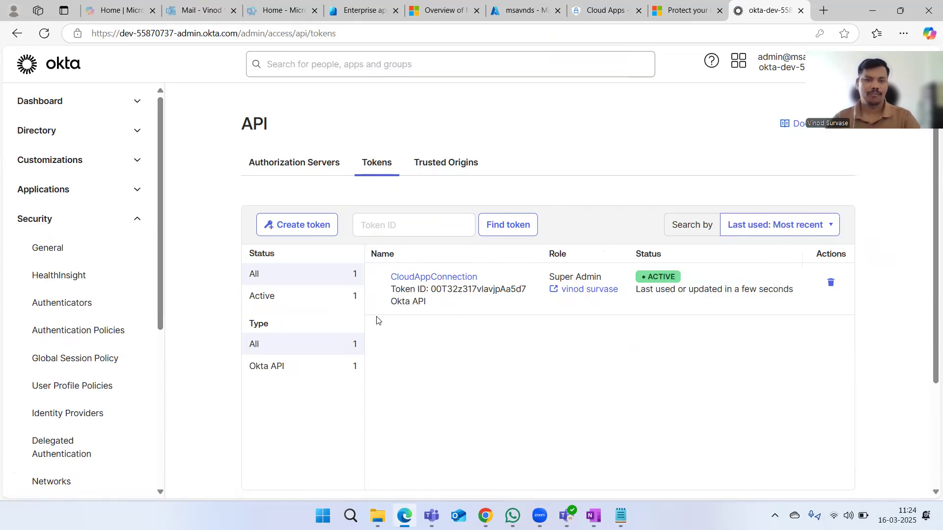
- Look through the Security and Applications sections of the Okta admin navigation for a domain setting
{"action": "left_click_drag", "start_coordinate": [434, 291], "coordinate": [501, 292]}
{"action": "left_click", "coordinate": [413, 338]}
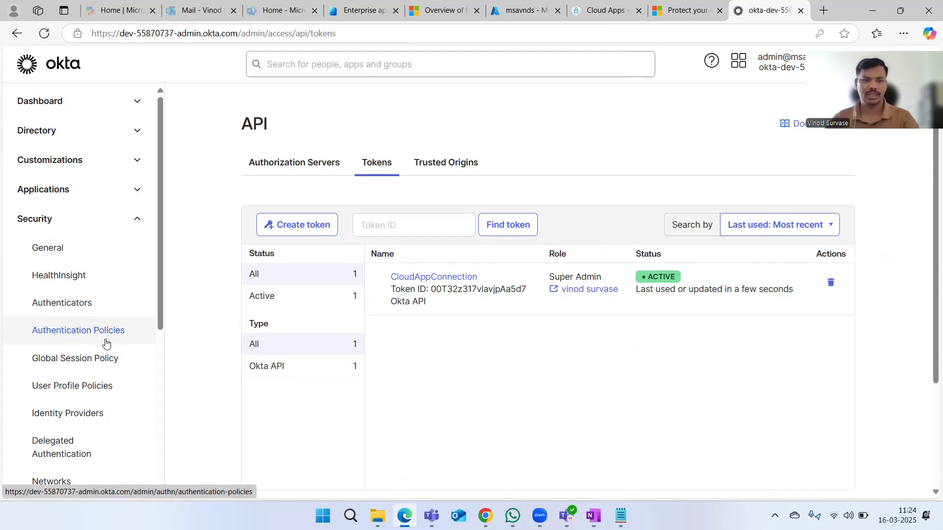
{"action": "scroll", "coordinate": [104, 339], "scroll_direction": "down", "scroll_amount": 3}
{"action": "scroll", "coordinate": [94, 314], "scroll_direction": "down", "scroll_amount": 2}
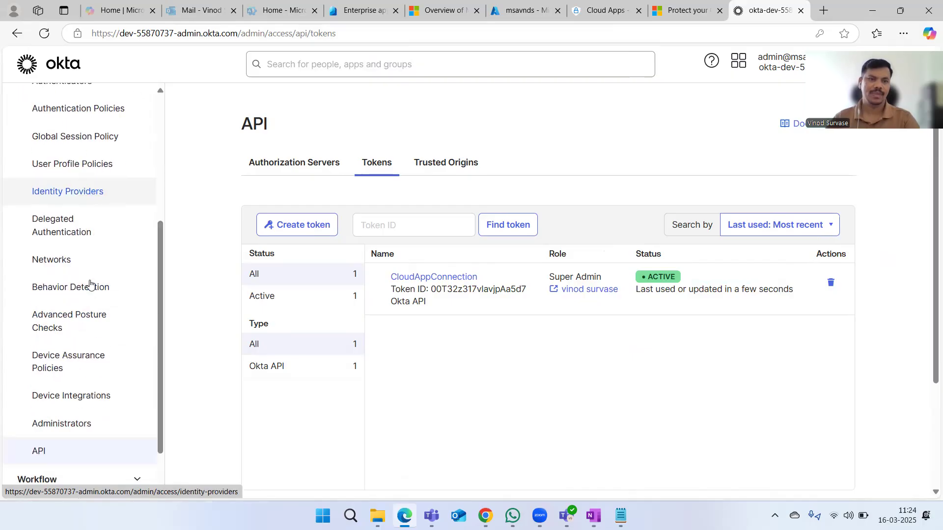
{"action": "scroll", "coordinate": [90, 275], "scroll_direction": "down", "scroll_amount": 1}
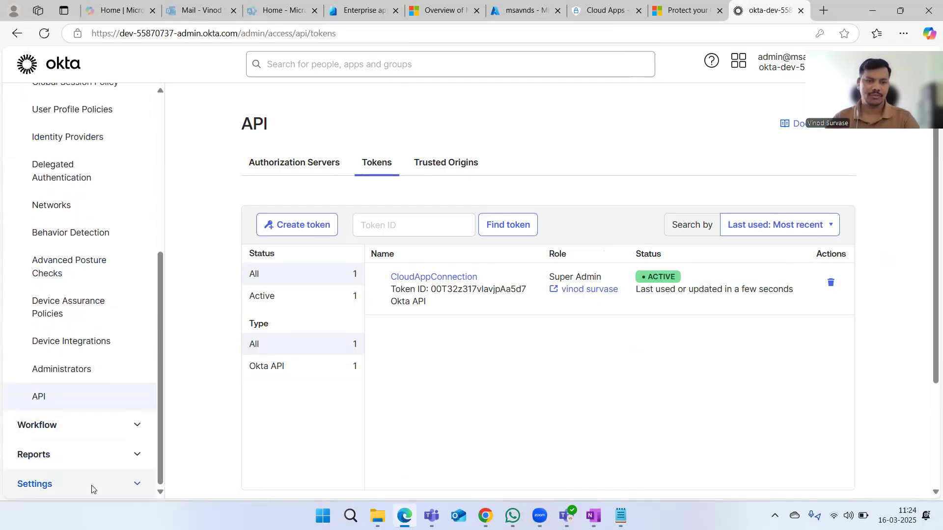
{"action": "scroll", "coordinate": [81, 265], "scroll_direction": "up", "scroll_amount": 6}
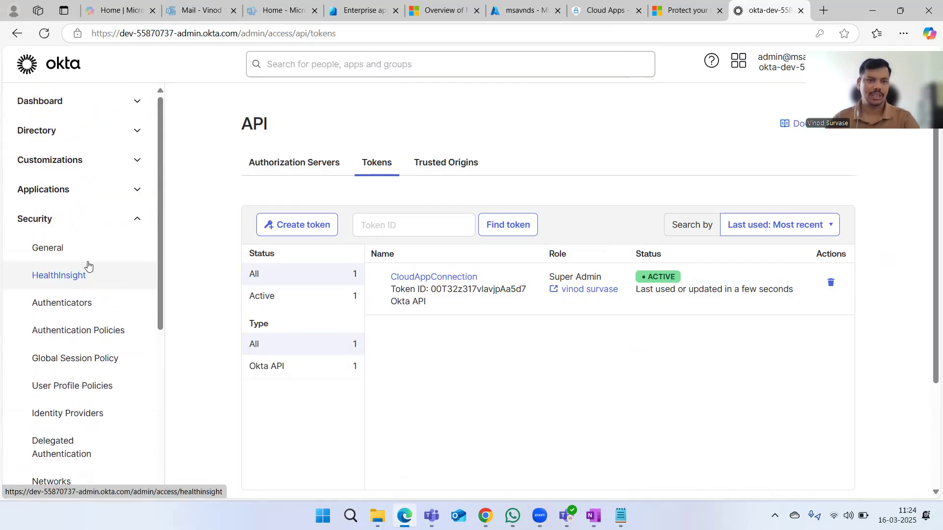
{"action": "left_click", "coordinate": [85, 224]}
{"action": "left_click", "coordinate": [76, 197]}
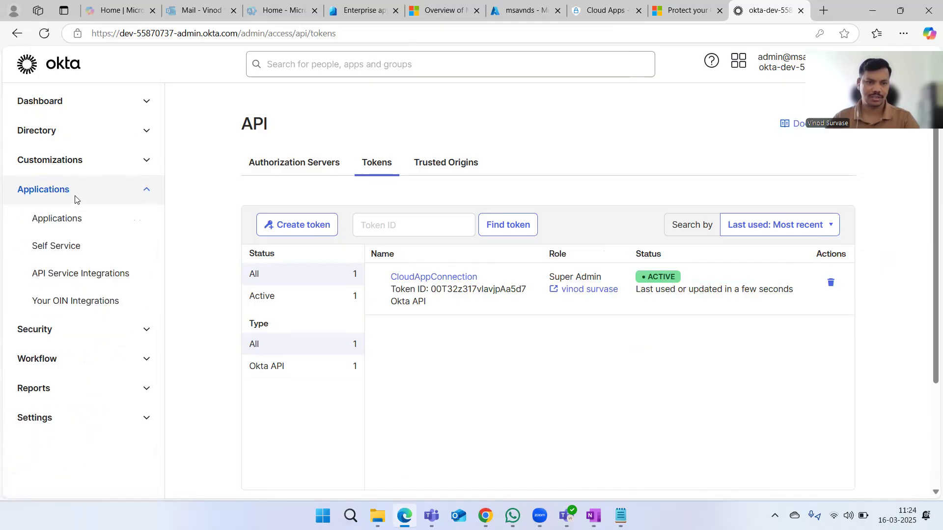
{"action": "left_click", "coordinate": [76, 196]}
- Search the Okta admin console for "domain" and clear the search
{"action": "left_click", "coordinate": [310, 74]}
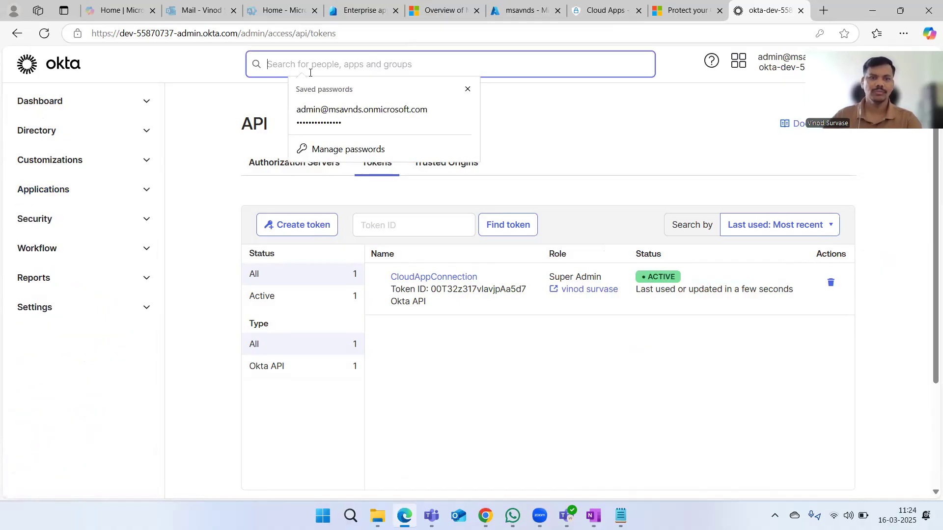
{"action": "type", "text": "domain"}
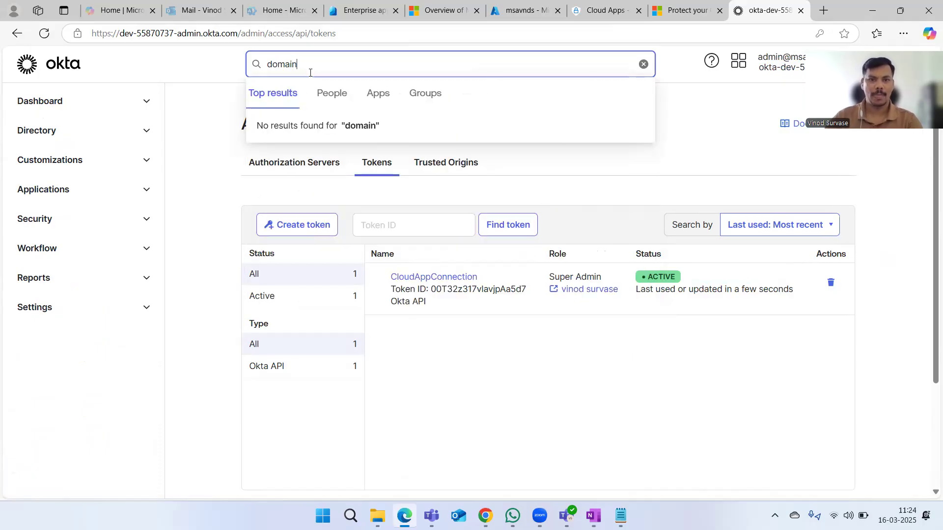
{"action": "key", "text": "BackSpace"}
{"action": "key", "text": "BackSpace"}
{"action": "key", "text": "BackSpace"}
{"action": "key", "text": "BackSpace"}
{"action": "key", "text": "BackSpace"}
{"action": "key", "text": "BackSpace"}
{"action": "left_click", "coordinate": [194, 51]}
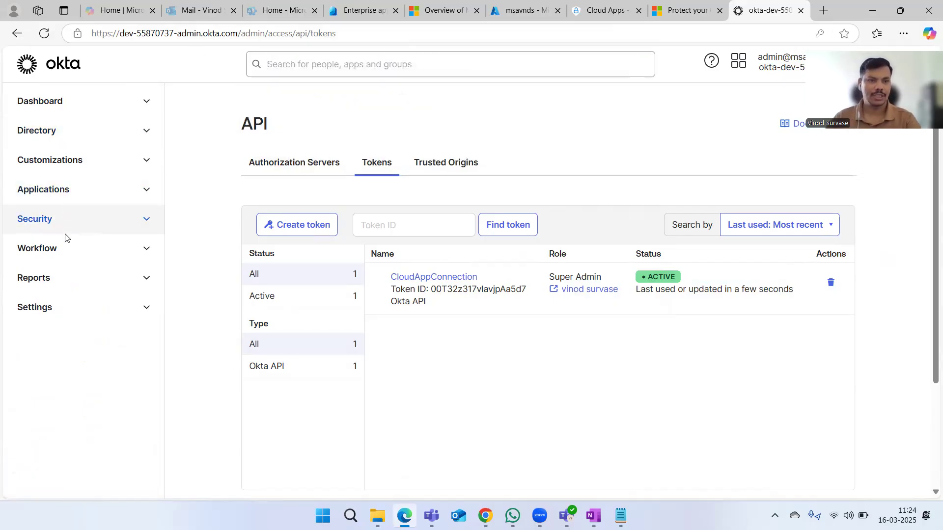
- Check the Workflow, Settings, Security and Applications sections of the navigation for an entry covering the organization's domain
{"action": "left_click", "coordinate": [72, 251]}
{"action": "left_click", "coordinate": [72, 251]}
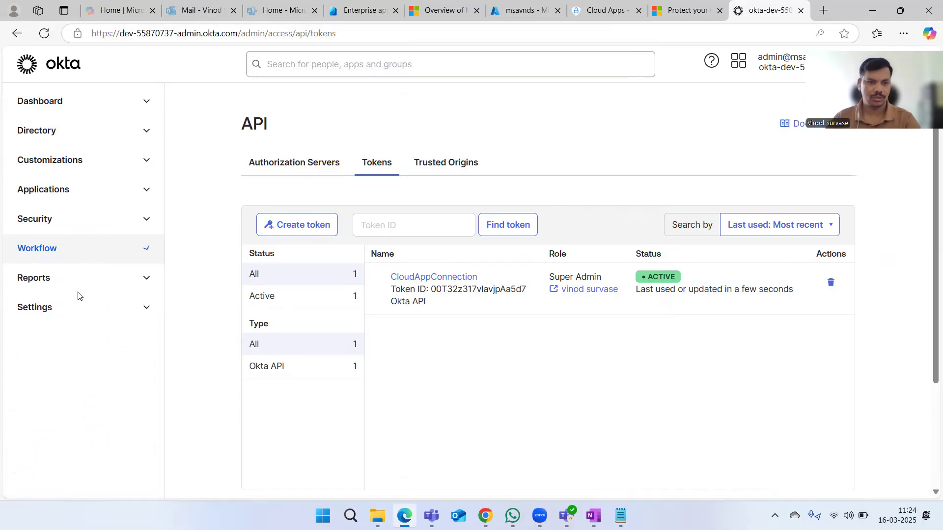
{"action": "left_click", "coordinate": [74, 307]}
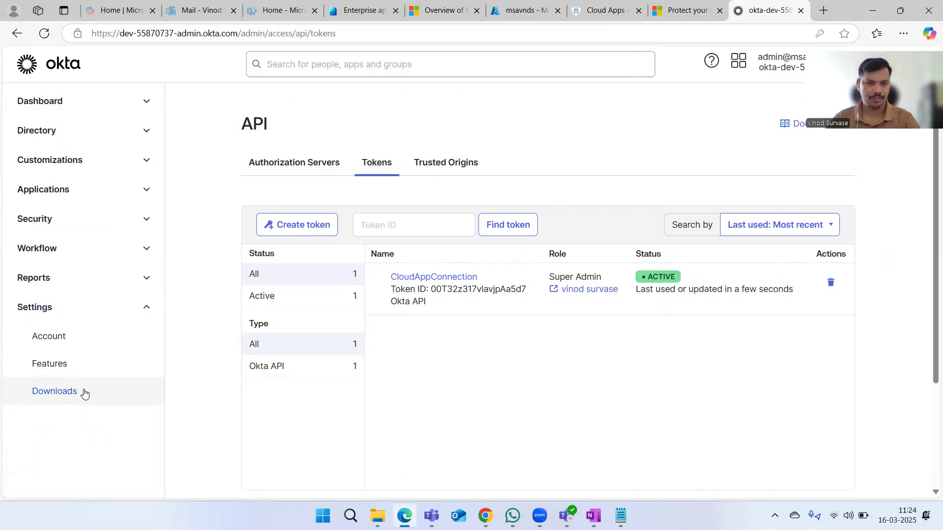
{"action": "left_click", "coordinate": [74, 305]}
{"action": "left_click", "coordinate": [68, 258]}
{"action": "left_click", "coordinate": [69, 250]}
{"action": "left_click", "coordinate": [80, 222]}
{"action": "scroll", "coordinate": [88, 279], "scroll_direction": "up", "scroll_amount": 3}
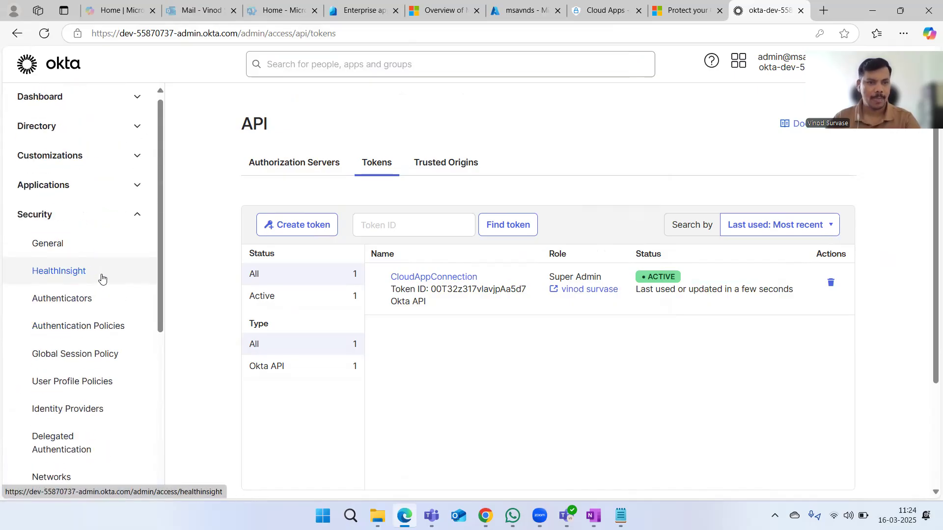
{"action": "scroll", "coordinate": [110, 275], "scroll_direction": "down", "scroll_amount": 3}
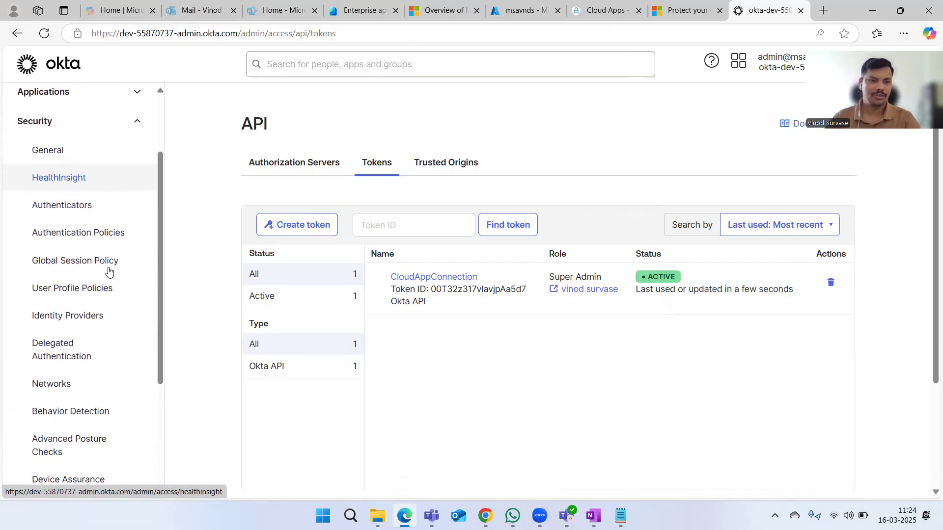
{"action": "scroll", "coordinate": [108, 324], "scroll_direction": "down", "scroll_amount": 2}
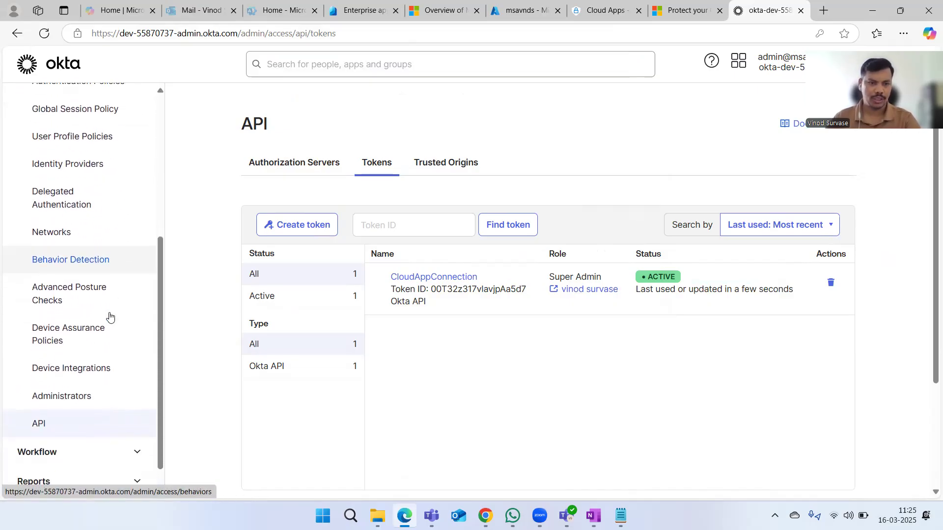
{"action": "scroll", "coordinate": [111, 323], "scroll_direction": "down", "scroll_amount": 1}
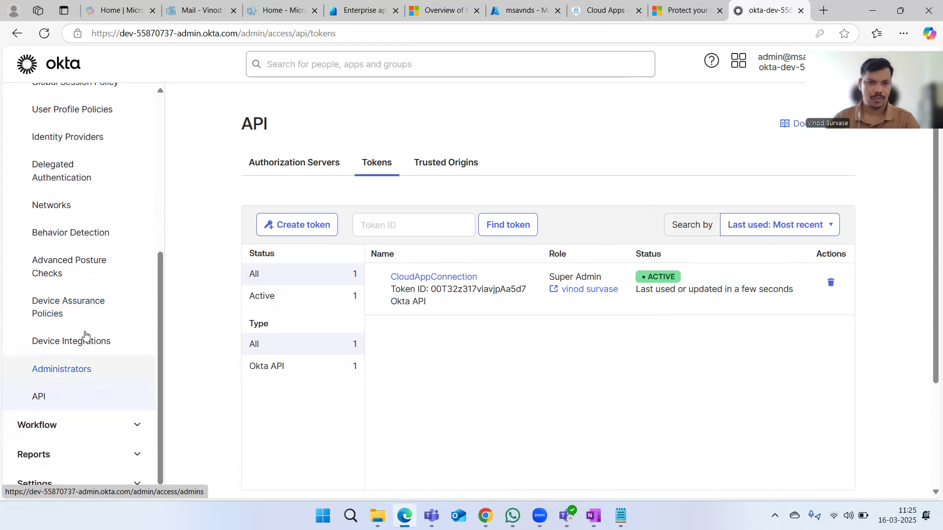
{"action": "scroll", "coordinate": [84, 337], "scroll_direction": "up", "scroll_amount": 4}
{"action": "left_click", "coordinate": [83, 189]}
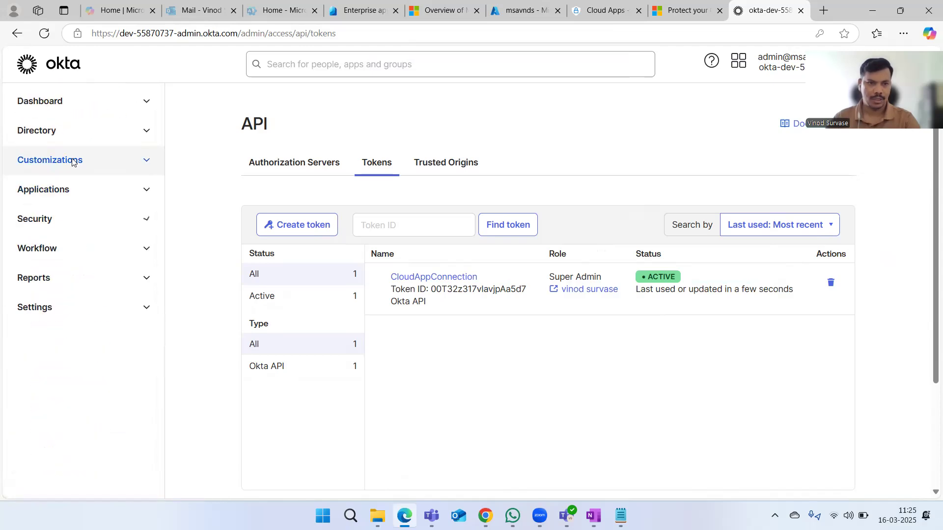
{"action": "left_click", "coordinate": [84, 192]}
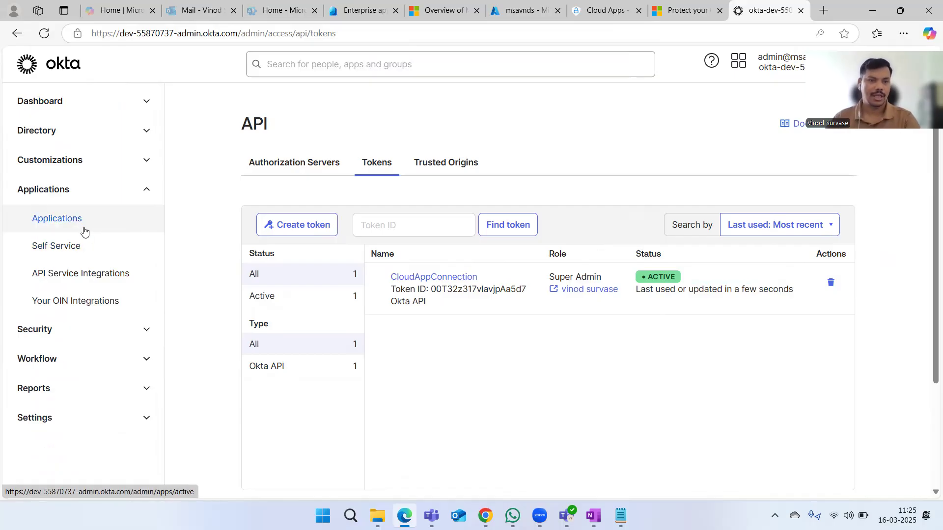
{"action": "left_click", "coordinate": [96, 191]}
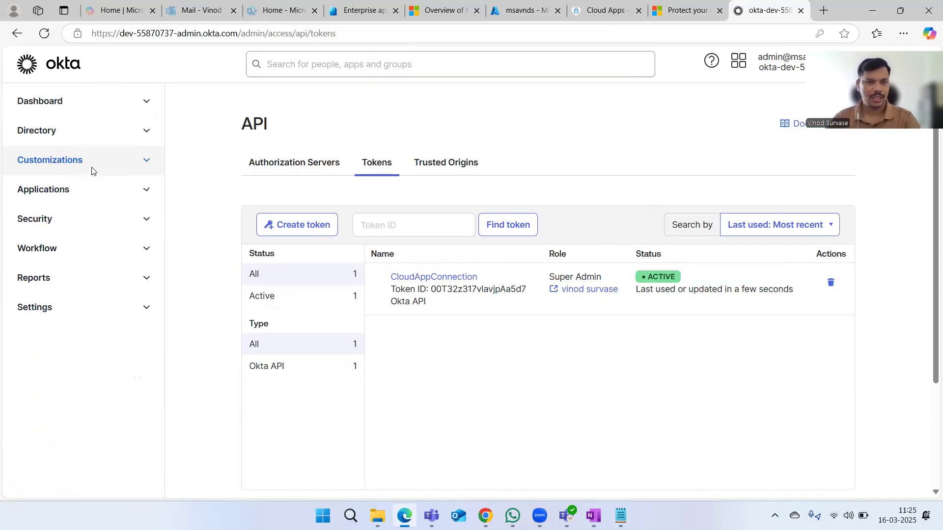
- Open the Brands customizations, open the m365days.tech brand's domain link in a new tab, and select dev-55870737.okta.com in its address
{"action": "left_click", "coordinate": [93, 163]}
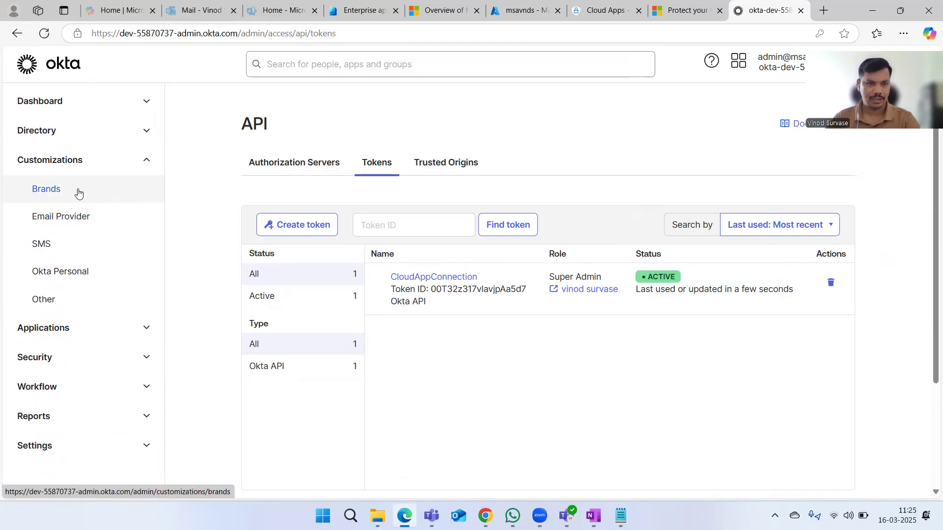
{"action": "left_click", "coordinate": [79, 193]}
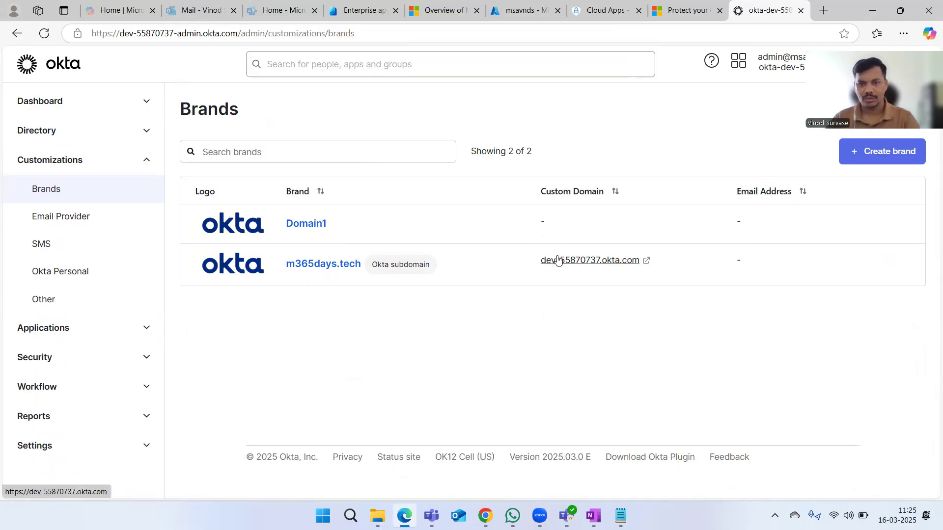
{"action": "right_click", "coordinate": [626, 267]}
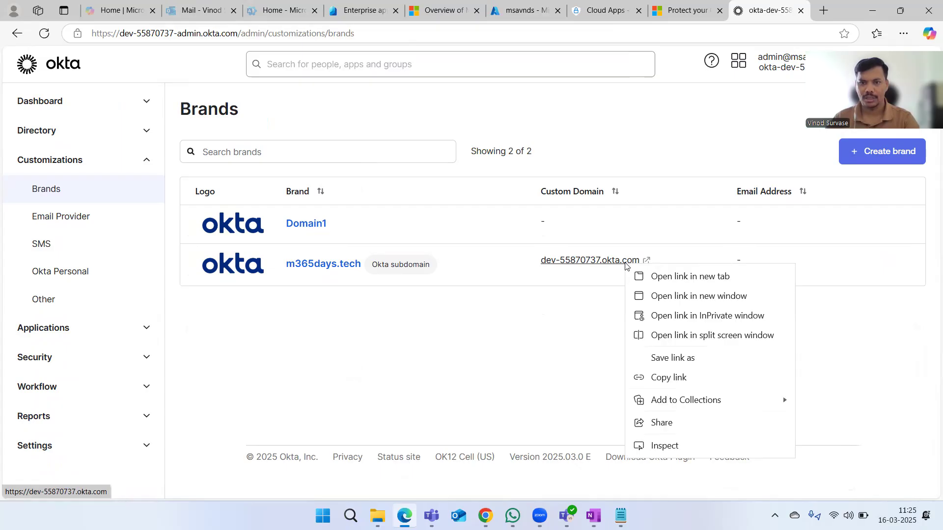
{"action": "left_click", "coordinate": [647, 276]}
{"action": "left_click", "coordinate": [748, 10]}
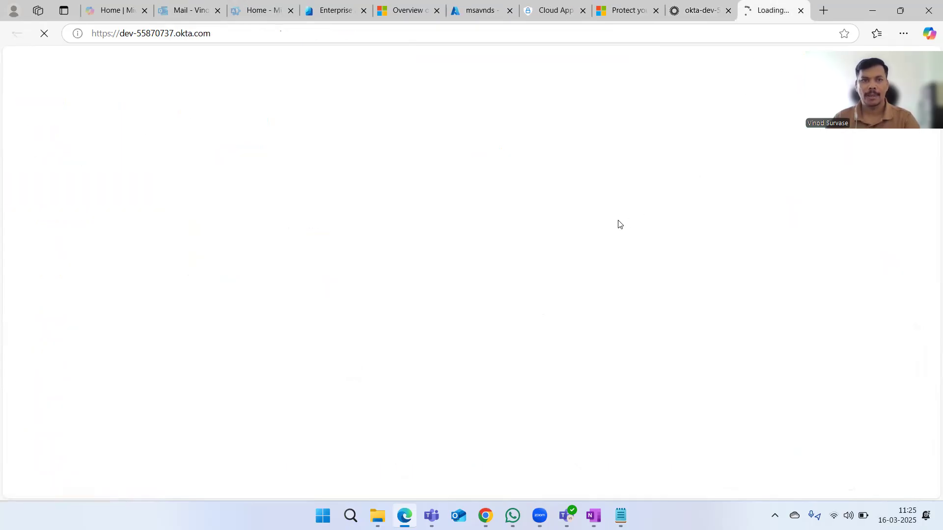
{"action": "left_click_drag", "start_coordinate": [210, 33], "coordinate": [120, 30]}
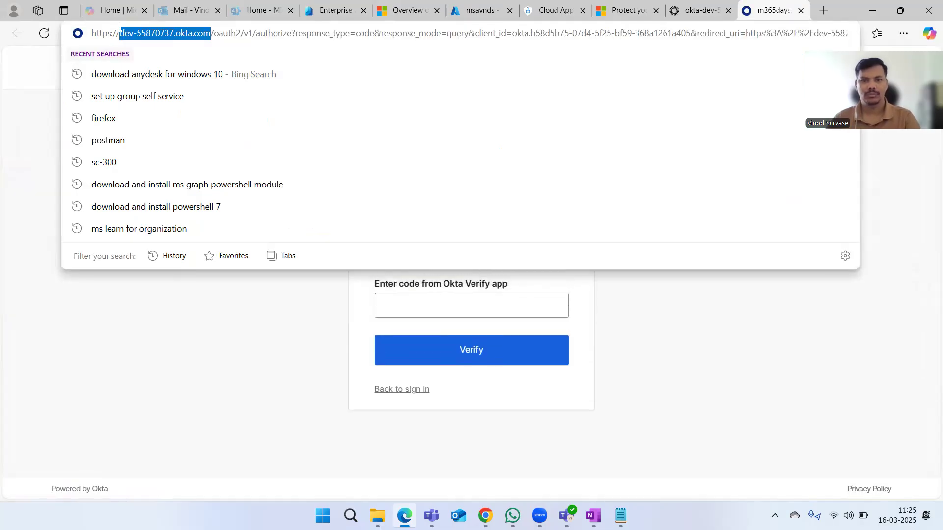
- Return to the Okta admin console and look through the Email Provider and Other customization settings for domain details
{"action": "left_click", "coordinate": [696, 11]}
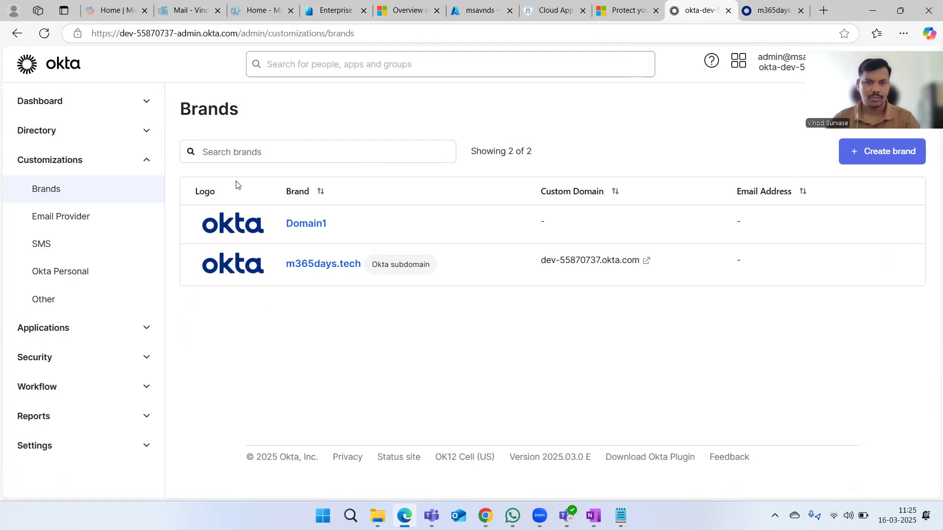
{"action": "left_click", "coordinate": [79, 216]}
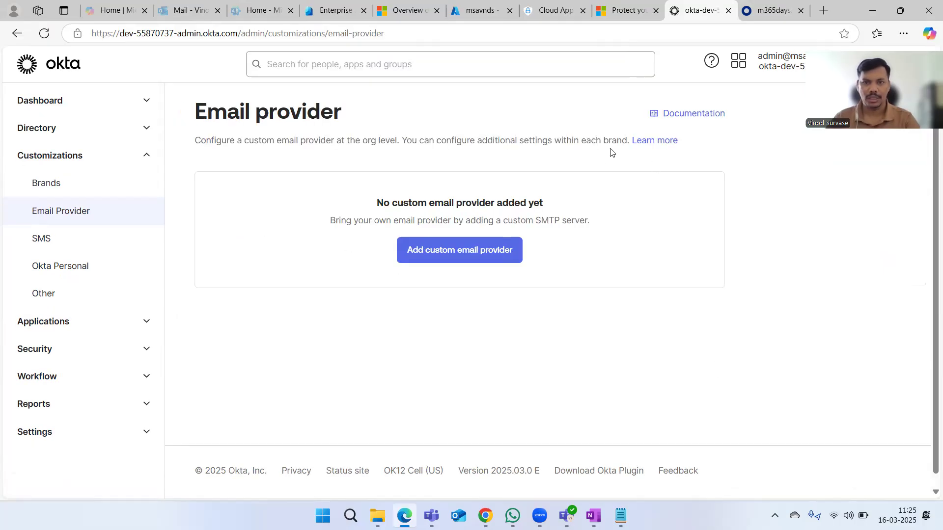
{"action": "left_click", "coordinate": [51, 294]}
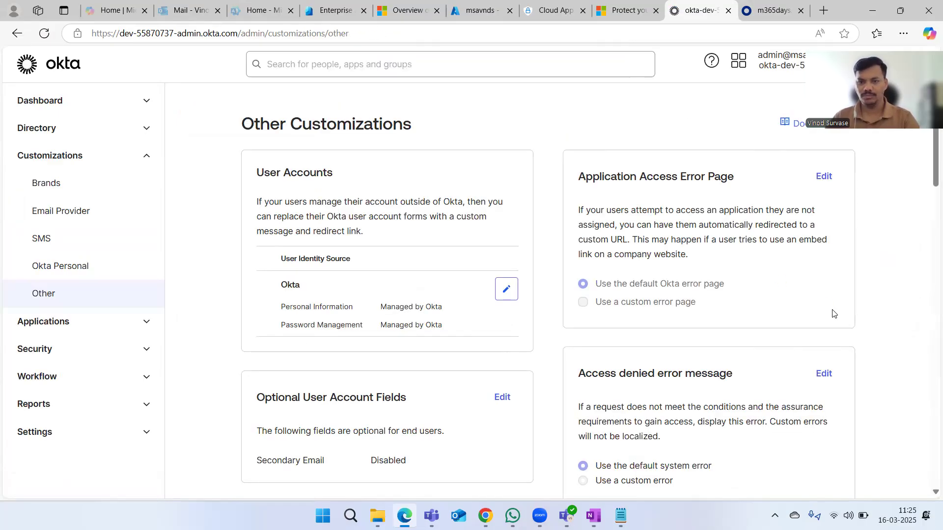
{"action": "scroll", "coordinate": [895, 330], "scroll_direction": "down", "scroll_amount": 3}
{"action": "scroll", "coordinate": [894, 331], "scroll_direction": "down", "scroll_amount": 3}
{"action": "scroll", "coordinate": [896, 337], "scroll_direction": "down", "scroll_amount": 3}
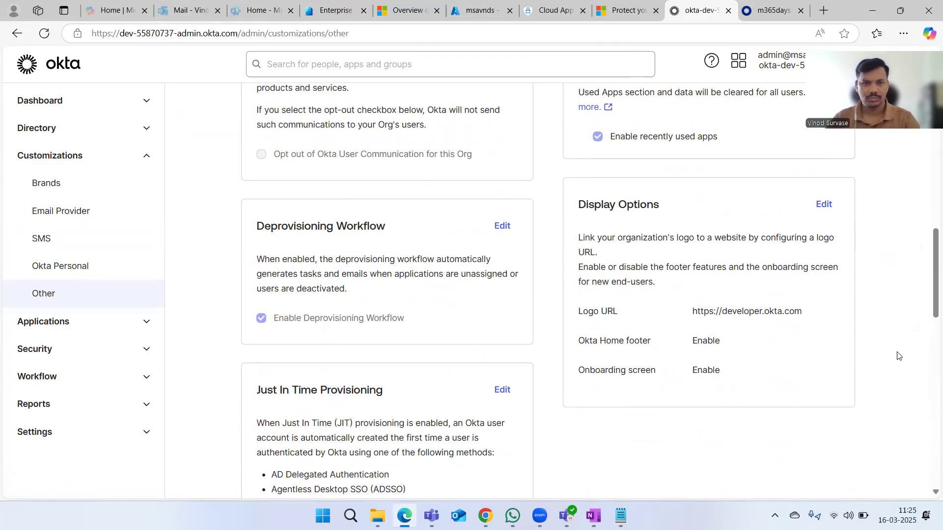
{"action": "scroll", "coordinate": [640, 335], "scroll_direction": "down", "scroll_amount": 11}
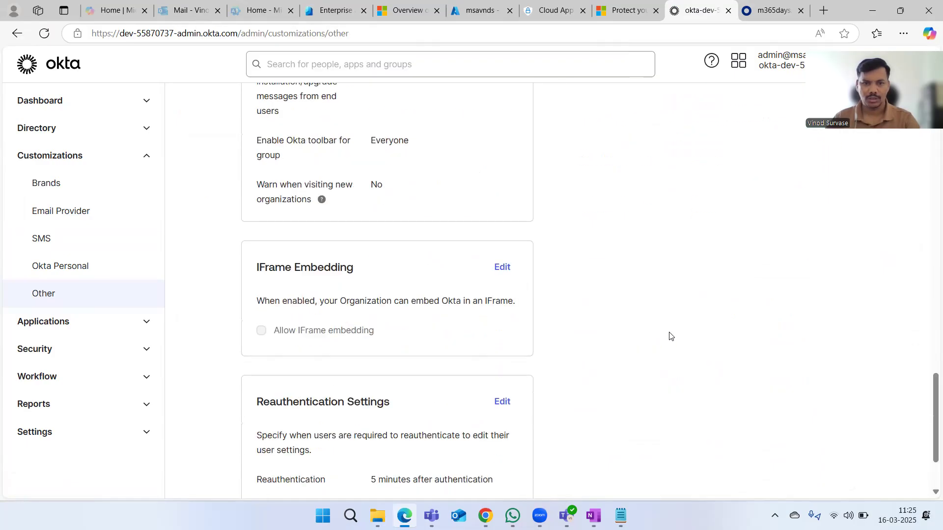
{"action": "scroll", "coordinate": [673, 338], "scroll_direction": "down", "scroll_amount": 2}
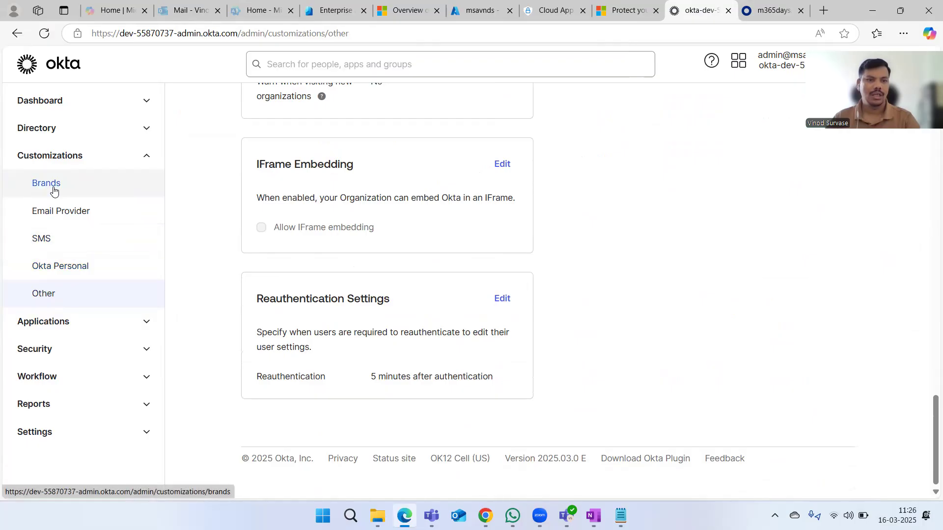
- Open the Domain1 brand's domain settings and examine its email and custom domains
{"action": "left_click", "coordinate": [110, 266]}
{"action": "left_click", "coordinate": [74, 181]}
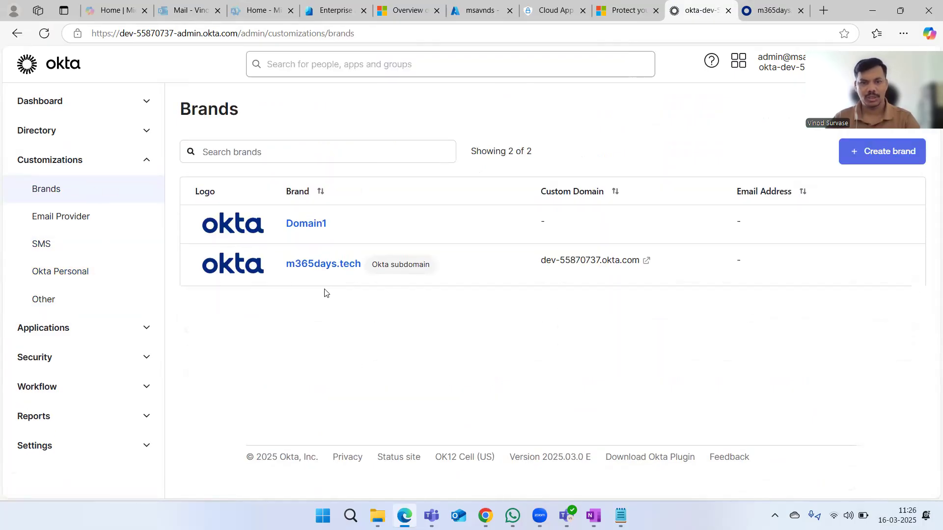
{"action": "left_click", "coordinate": [305, 229]}
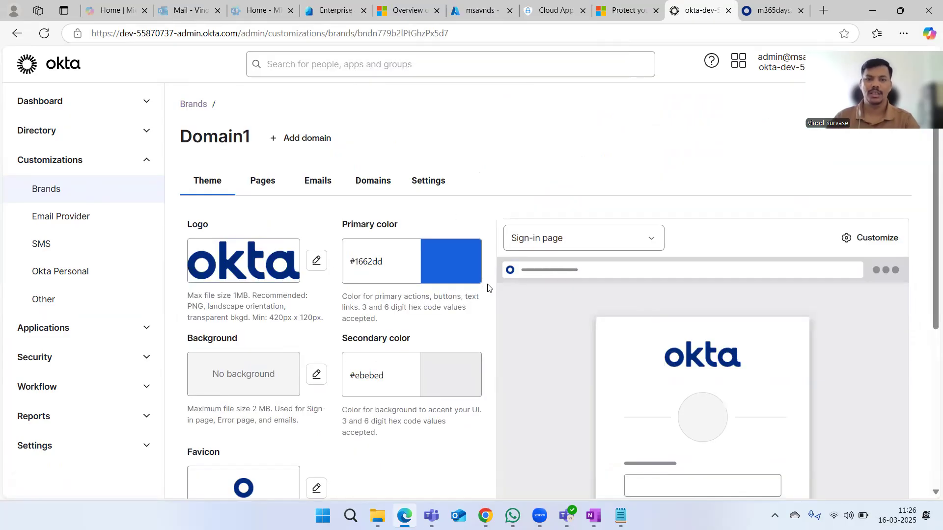
{"action": "left_click", "coordinate": [375, 183]}
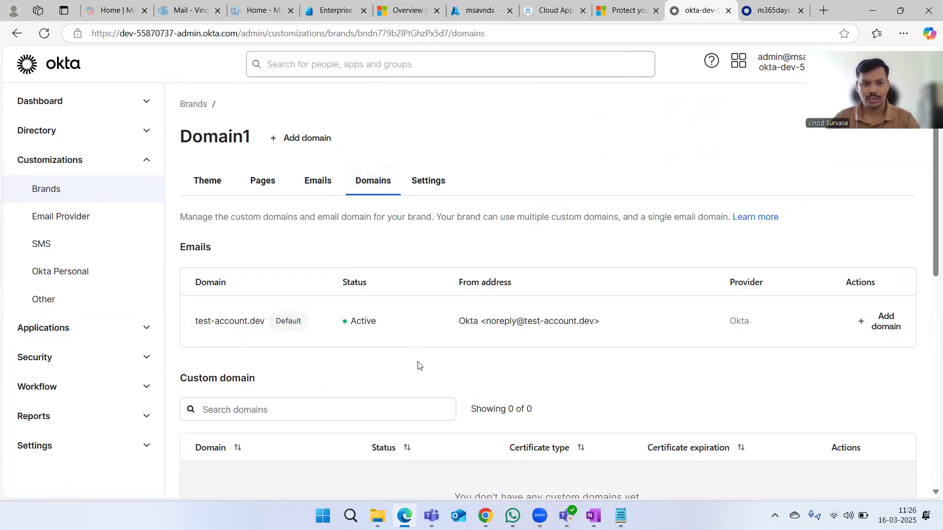
{"action": "scroll", "coordinate": [475, 345], "scroll_direction": "down", "scroll_amount": 3}
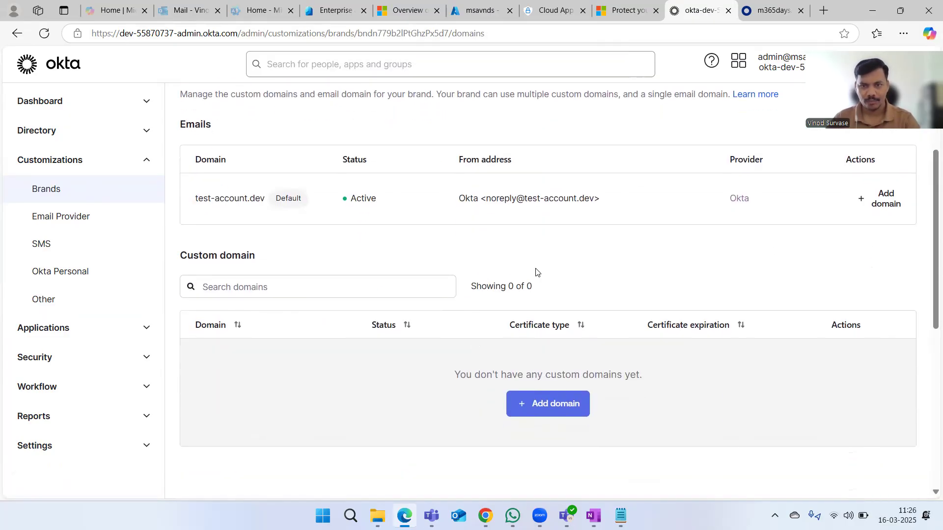
{"action": "scroll", "coordinate": [606, 284], "scroll_direction": "up", "scroll_amount": 1}
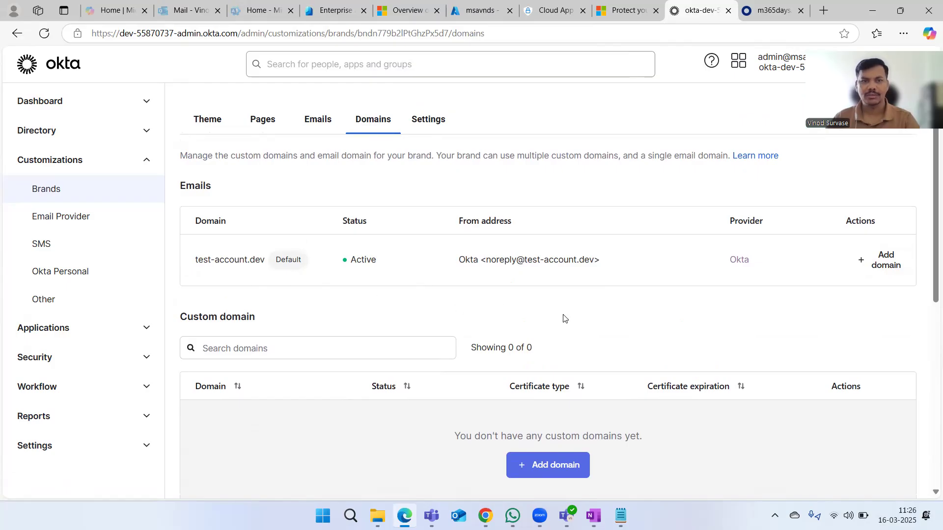
{"action": "scroll", "coordinate": [928, 338], "scroll_direction": "up", "scroll_amount": 1}
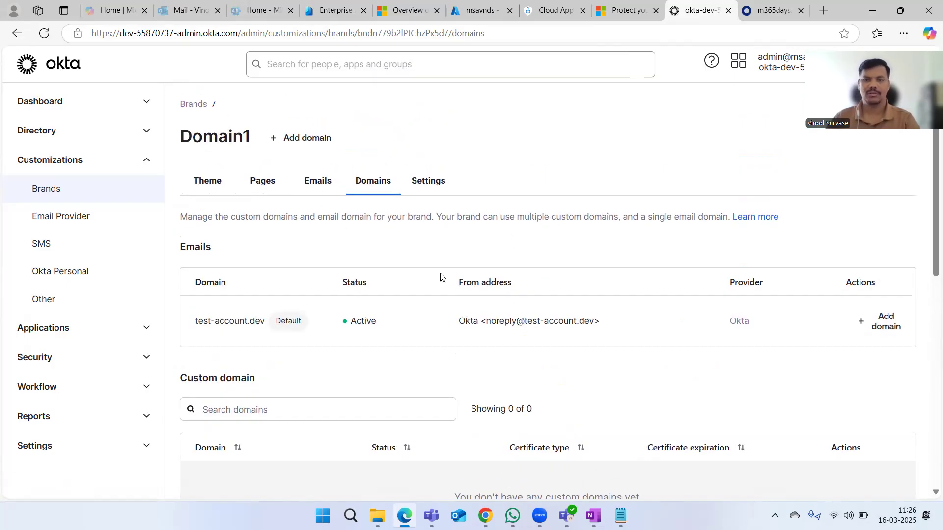
{"action": "scroll", "coordinate": [783, 371], "scroll_direction": "down", "scroll_amount": 3}
{"action": "scroll", "coordinate": [782, 370], "scroll_direction": "up", "scroll_amount": 5}
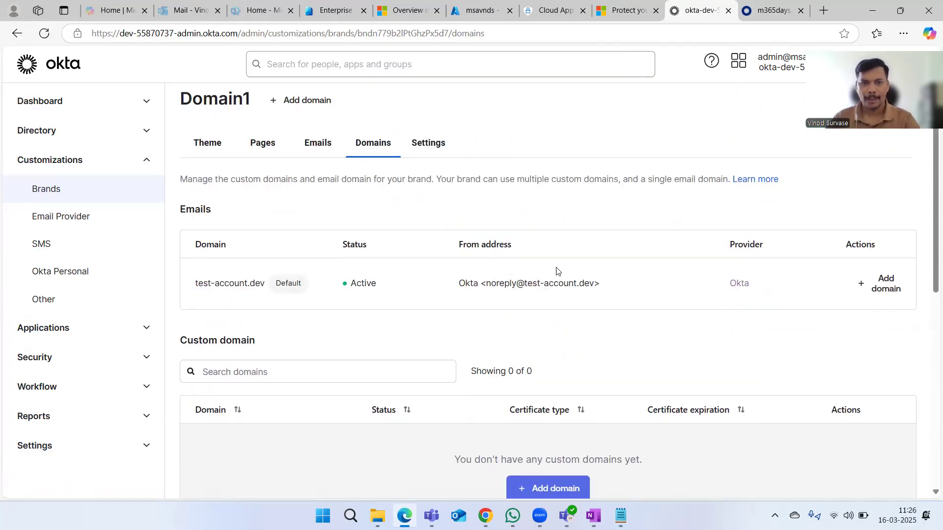
- Open the m365days.tech brand's domain settings and examine its email and custom domains
{"action": "left_click", "coordinate": [187, 107]}
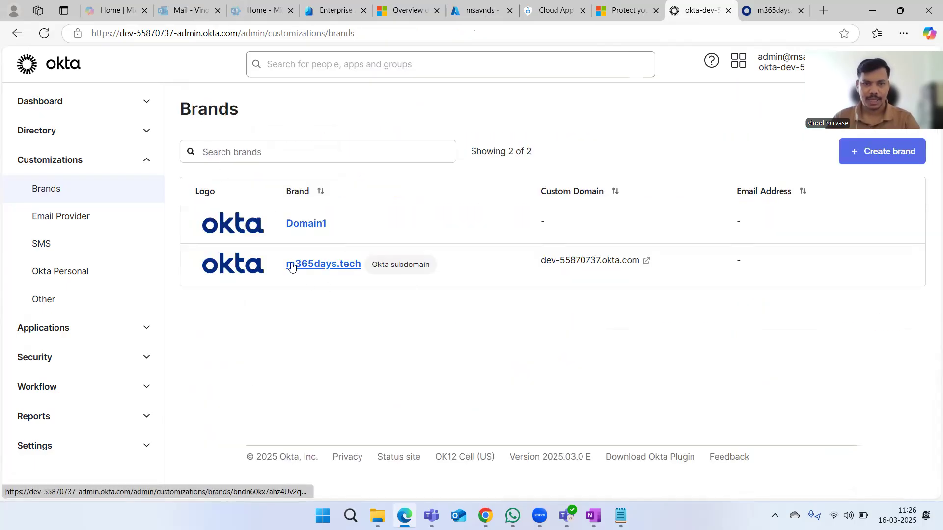
{"action": "left_click", "coordinate": [309, 266]}
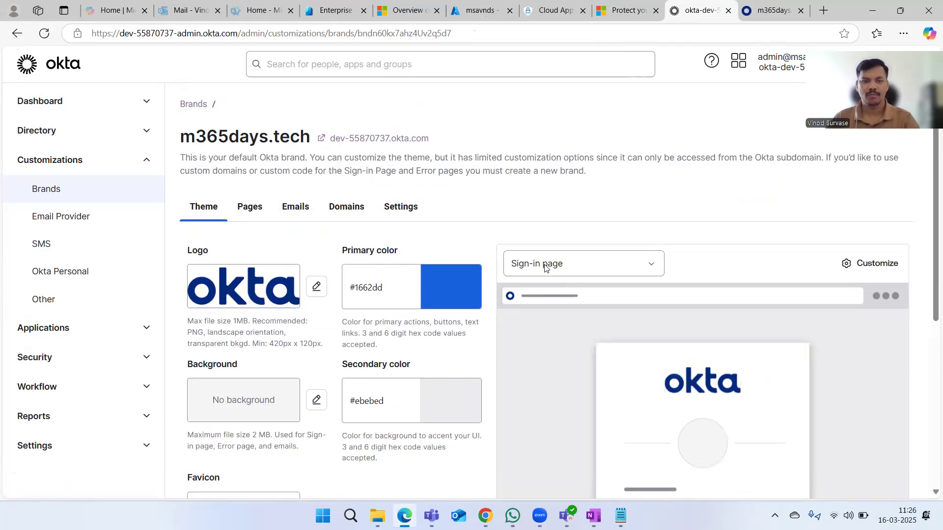
{"action": "scroll", "coordinate": [537, 311], "scroll_direction": "down", "scroll_amount": 6}
{"action": "scroll", "coordinate": [516, 304], "scroll_direction": "up", "scroll_amount": 6}
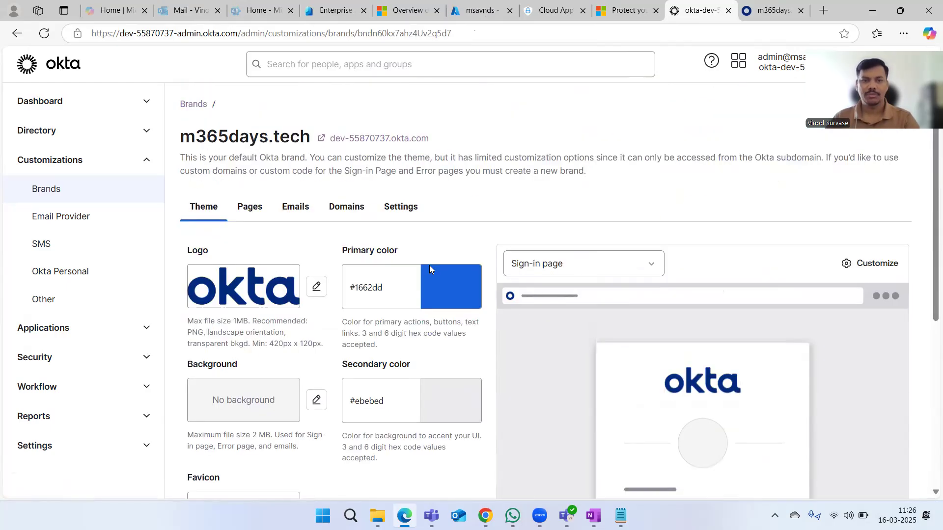
{"action": "left_click", "coordinate": [344, 208]}
{"action": "scroll", "coordinate": [585, 328], "scroll_direction": "down", "scroll_amount": 3}
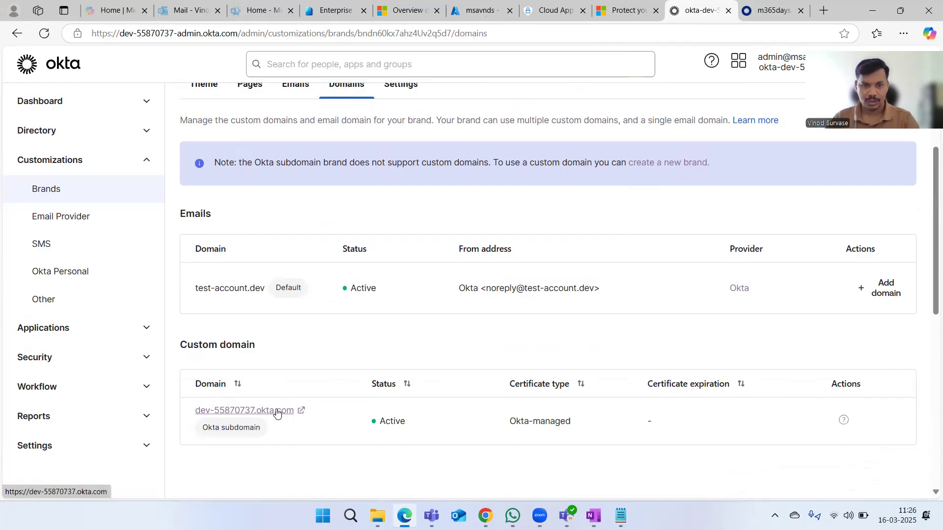
{"action": "scroll", "coordinate": [568, 437], "scroll_direction": "down", "scroll_amount": 4}
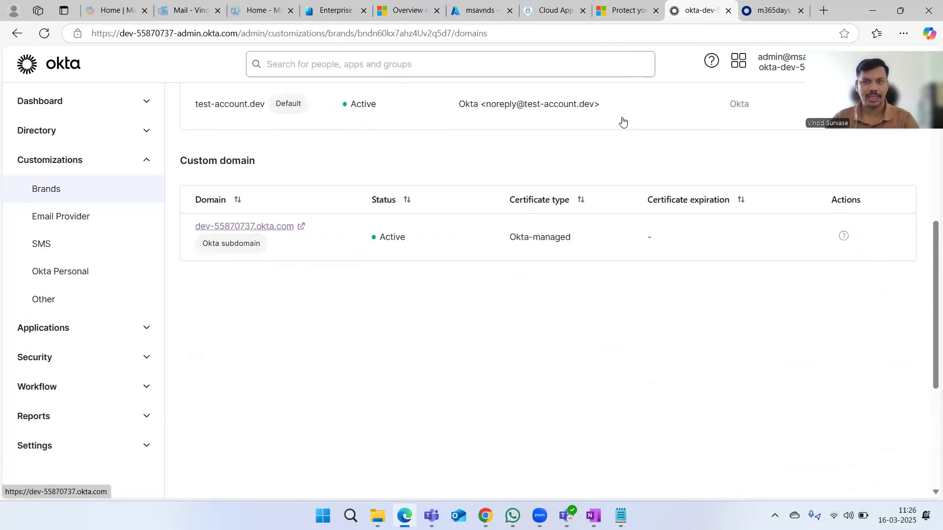
- Copy dev-55870737.okta.com from the Okta sign-in page's address and enter it as the domain in the Defender Okta connector details
{"action": "left_click", "coordinate": [756, 6]}
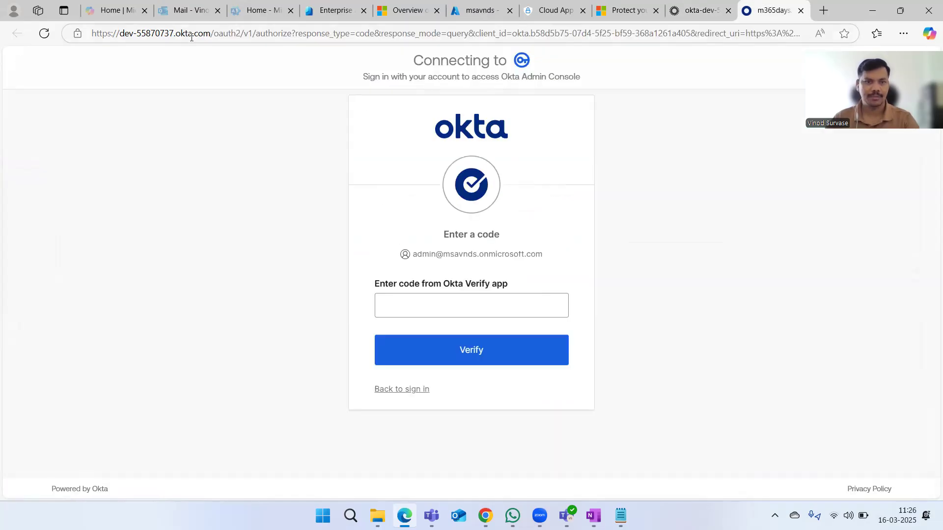
{"action": "left_click_drag", "start_coordinate": [209, 33], "coordinate": [118, 37]}
{"action": "key", "text": "ctrl+c"}
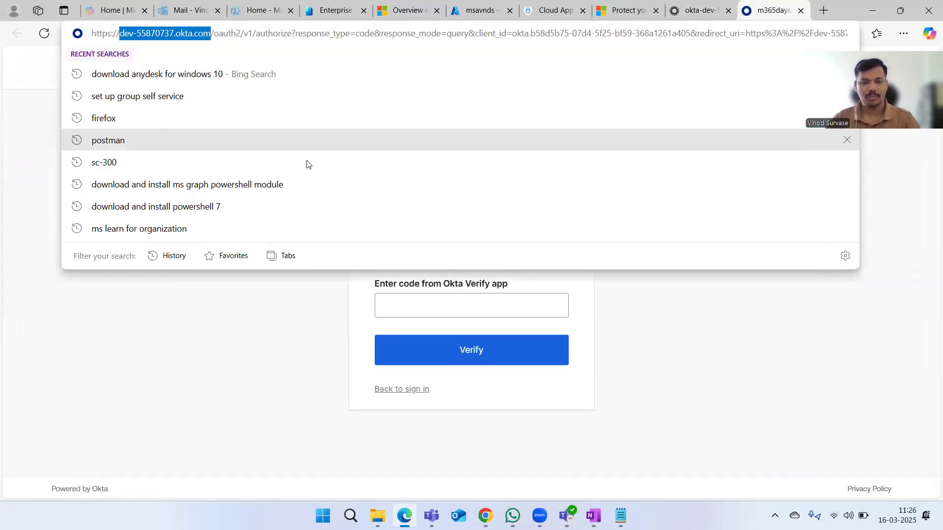
{"action": "left_click", "coordinate": [260, 359]}
{"action": "left_click", "coordinate": [555, 10]}
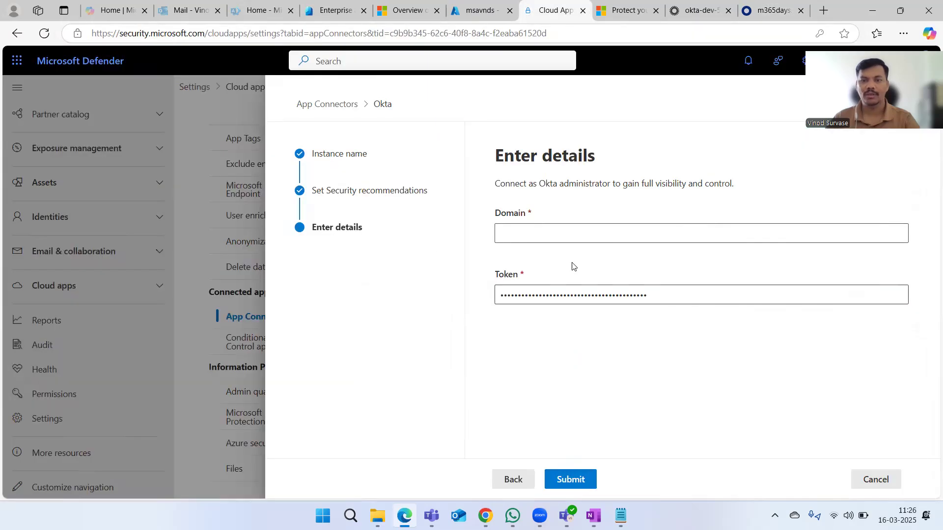
{"action": "left_click", "coordinate": [547, 239]}
{"action": "key", "text": "ctrl+v"}
{"action": "left_click", "coordinate": [583, 357]}
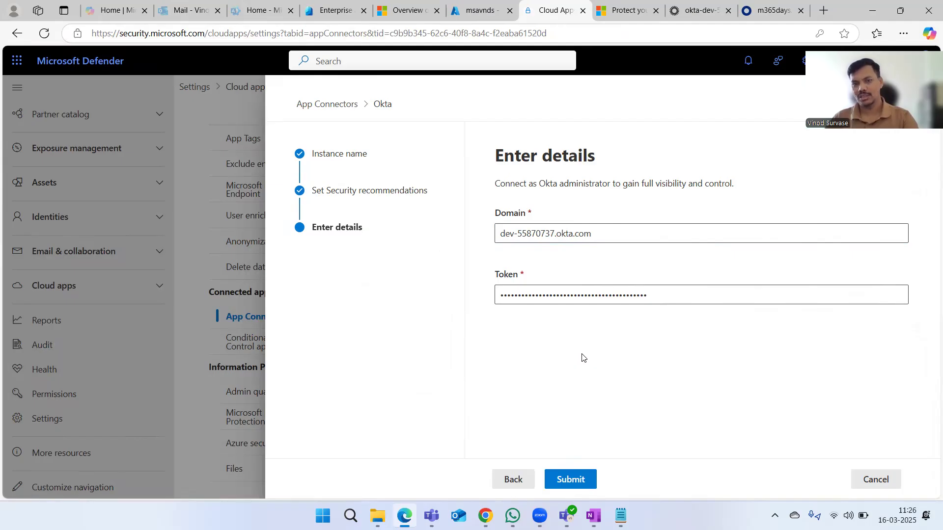
- Submit the Okta connection details without saving the password, finish the connector setup and reload the App Connectors list
{"action": "left_click", "coordinate": [575, 481]}
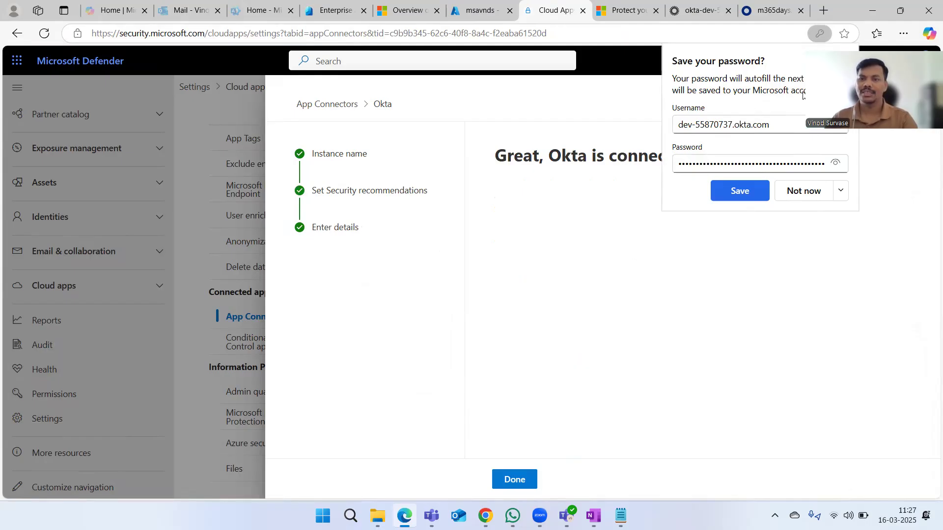
{"action": "left_click", "coordinate": [803, 195]}
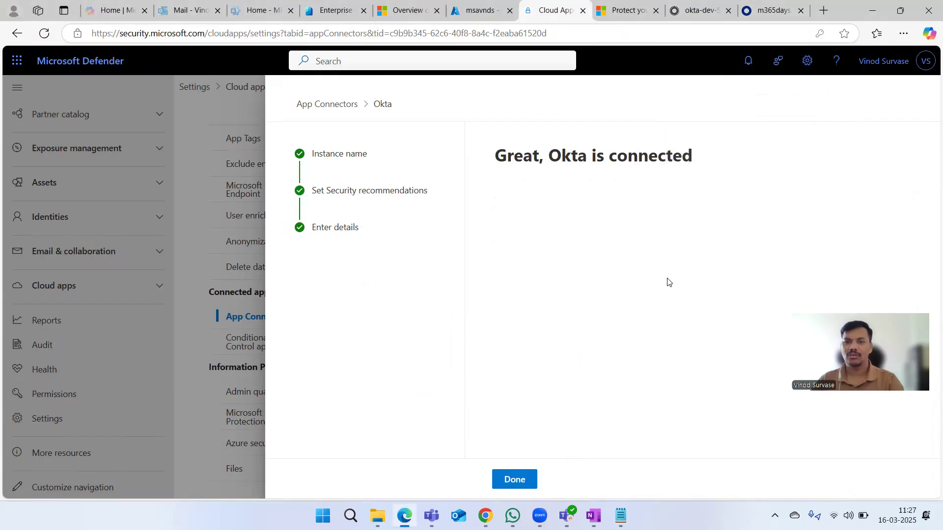
{"action": "left_click_drag", "start_coordinate": [493, 156], "coordinate": [718, 166]}
{"action": "left_click", "coordinate": [649, 270]}
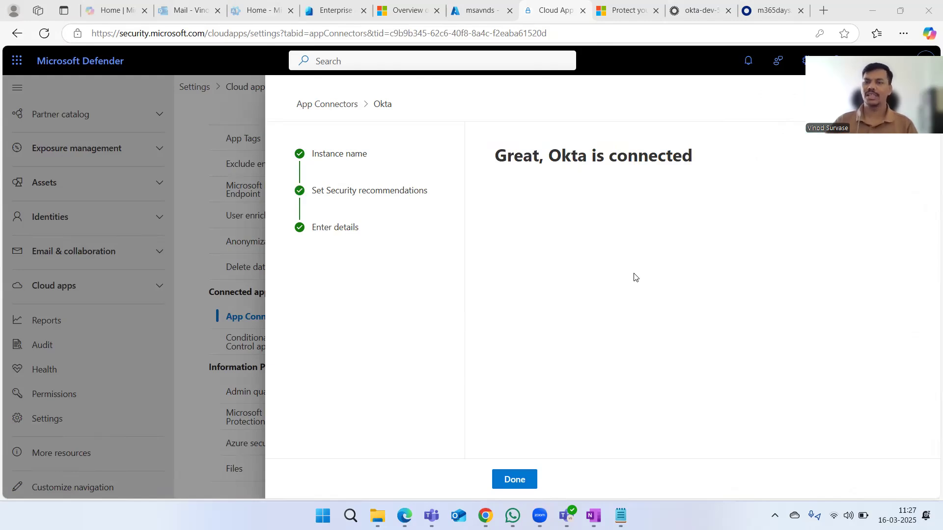
{"action": "left_click", "coordinate": [517, 481]}
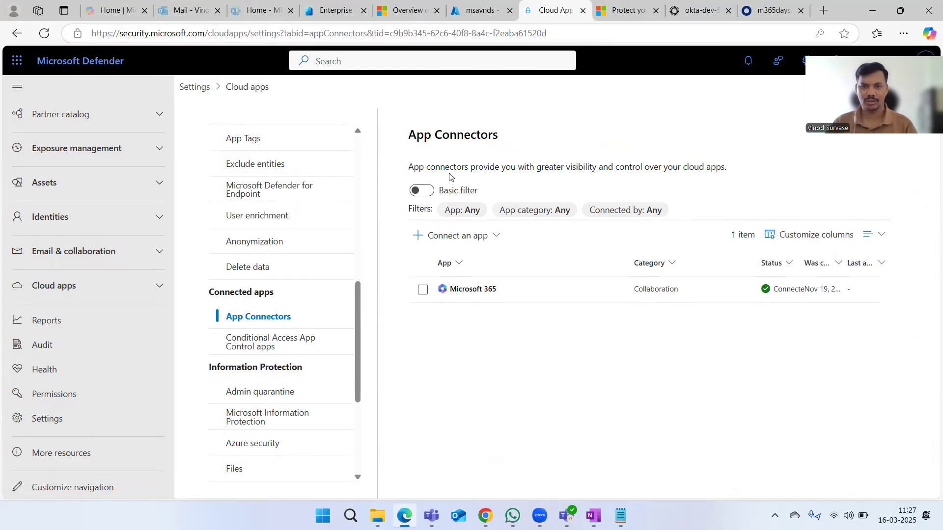
{"action": "left_click", "coordinate": [45, 34]}
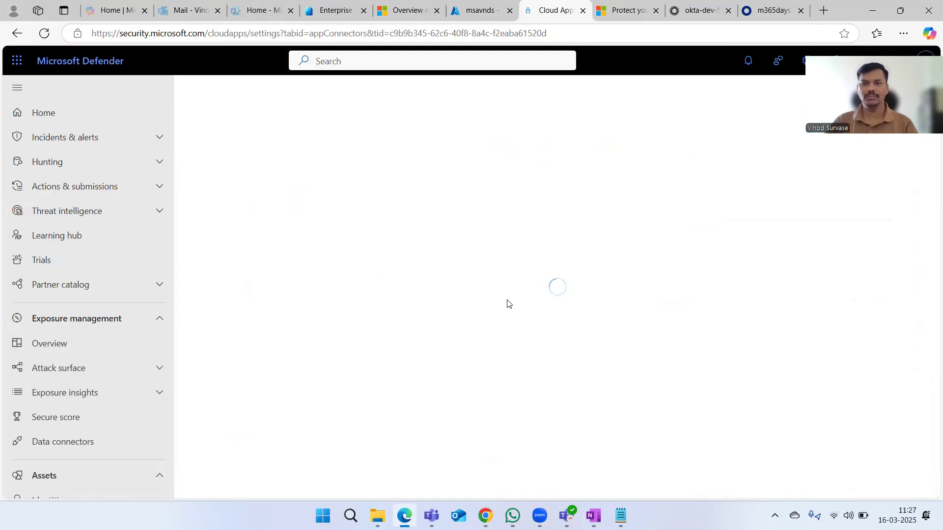
- Switch to the Okta admin console and open its dashboard
{"action": "left_click", "coordinate": [769, 12]}
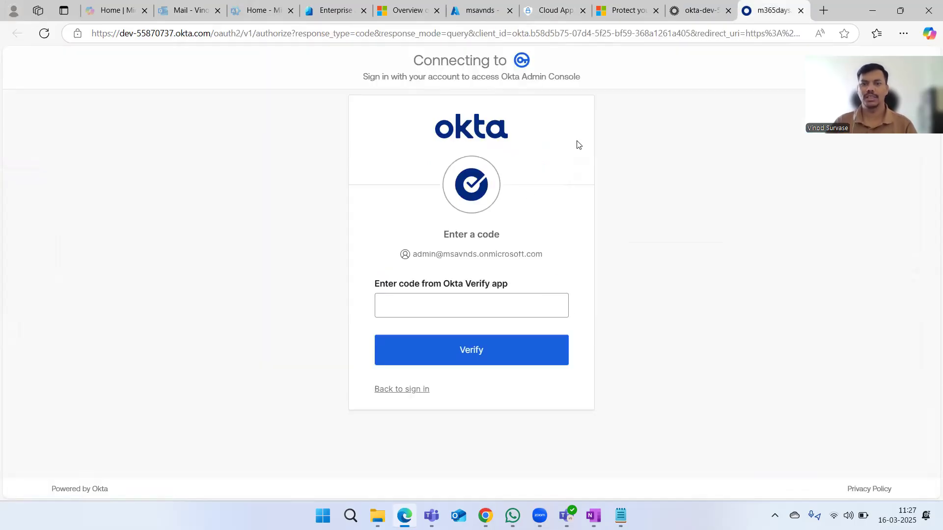
{"action": "left_click", "coordinate": [697, 11]}
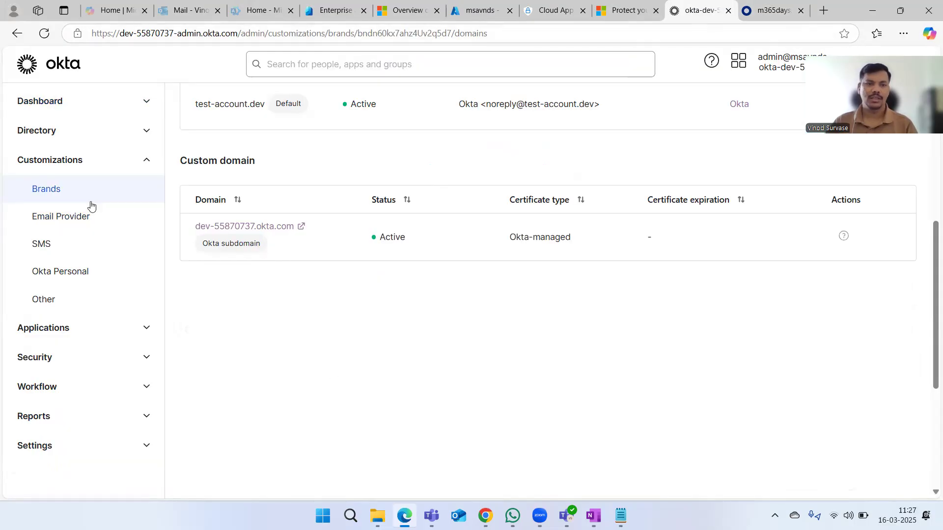
{"action": "left_click", "coordinate": [74, 104]}
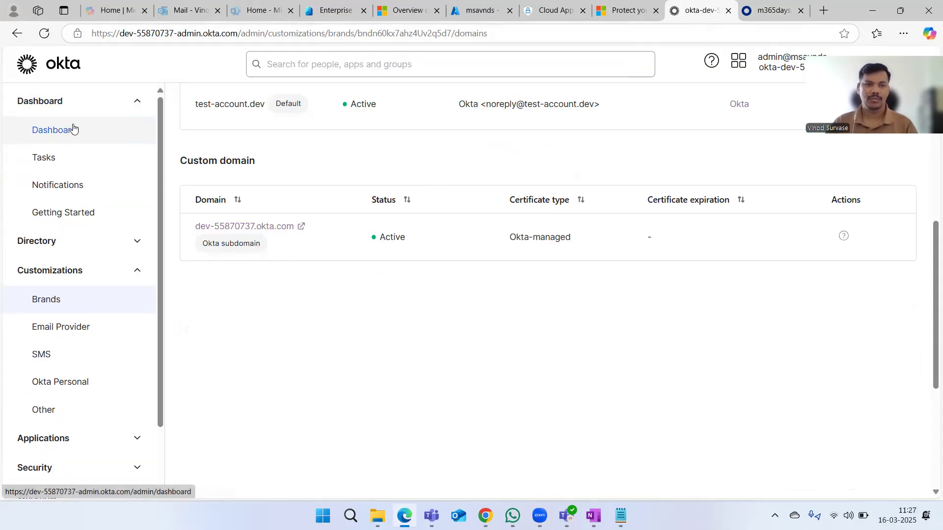
{"action": "left_click", "coordinate": [73, 129]}
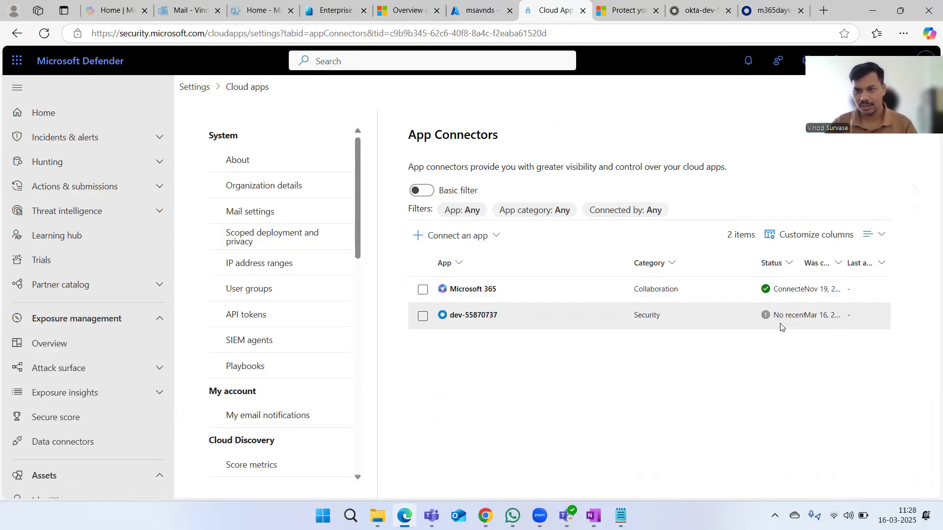
- Open the dev-55870737 connector in Defender and examine its dashboard's user locations, active users and activity chart
{"action": "left_click", "coordinate": [491, 314]}
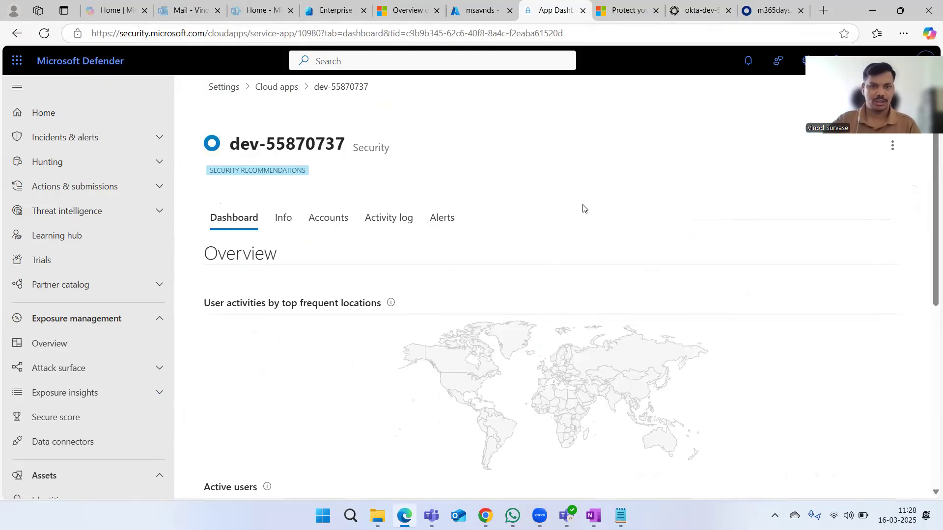
{"action": "scroll", "coordinate": [583, 209], "scroll_direction": "down", "scroll_amount": 6}
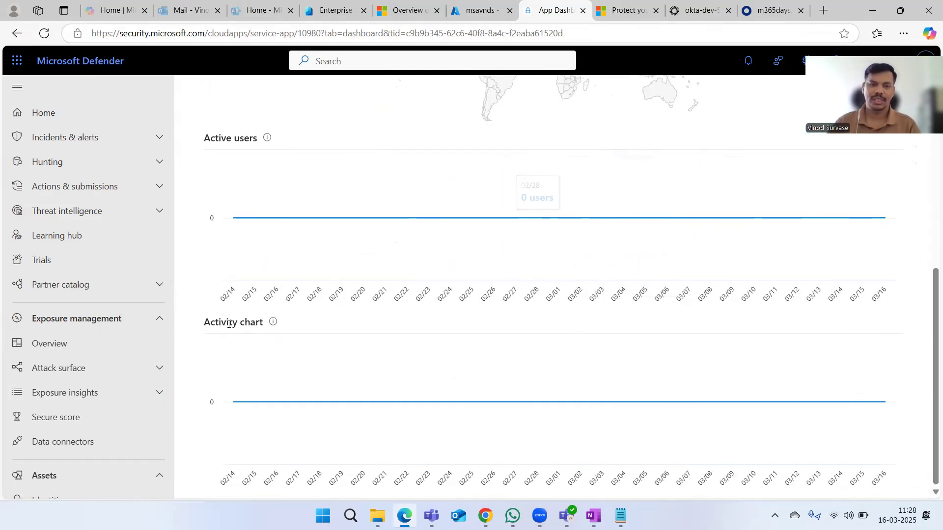
{"action": "scroll", "coordinate": [442, 324], "scroll_direction": "up", "scroll_amount": 4}
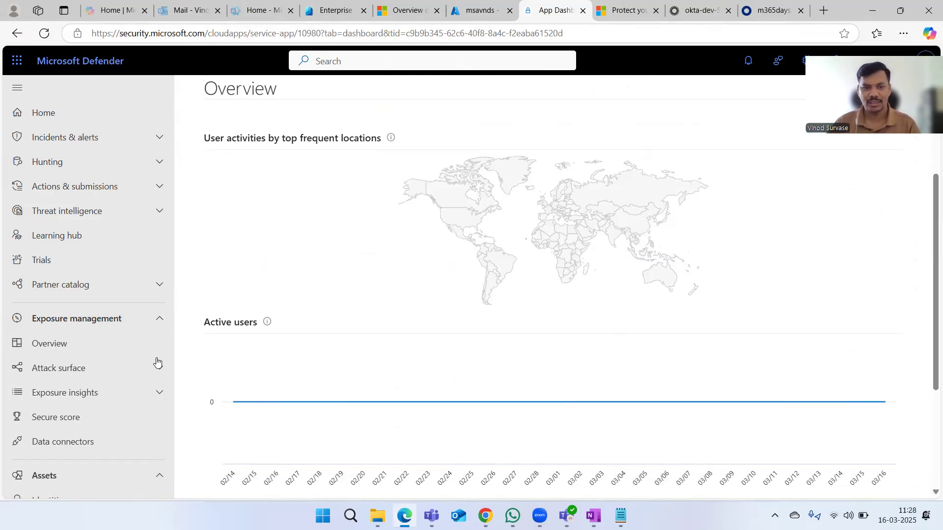
{"action": "scroll", "coordinate": [290, 336], "scroll_direction": "up", "scroll_amount": 2}
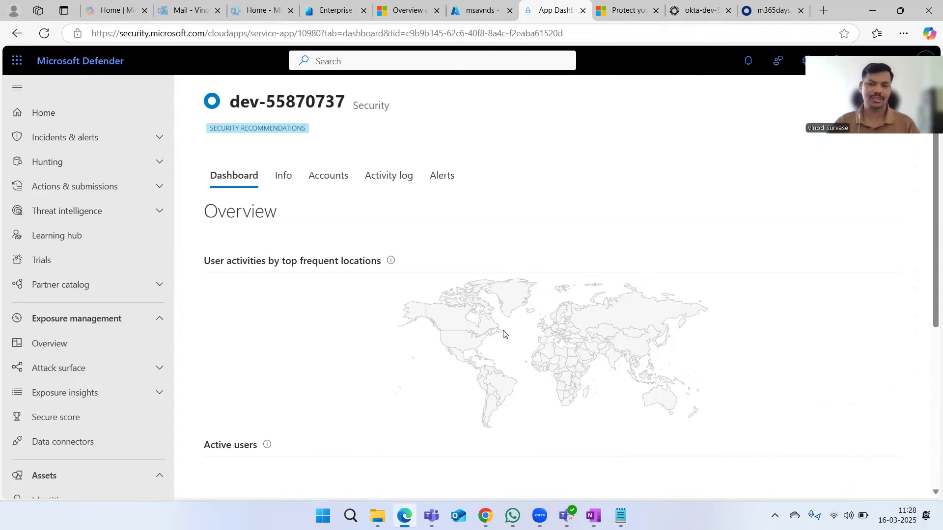
- Open the connector's Info page and review Okta's general, security, compliance and legal details
{"action": "left_click", "coordinate": [288, 182]}
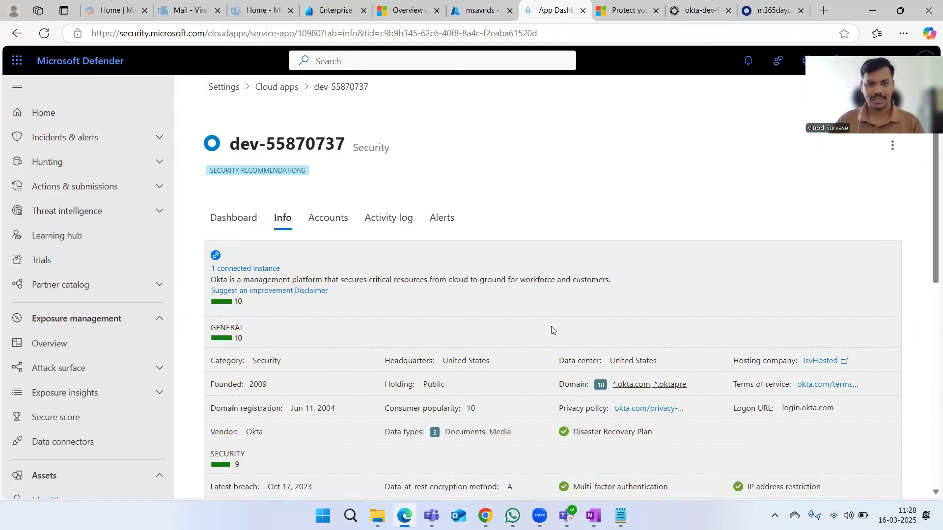
{"action": "scroll", "coordinate": [696, 335], "scroll_direction": "down", "scroll_amount": 5}
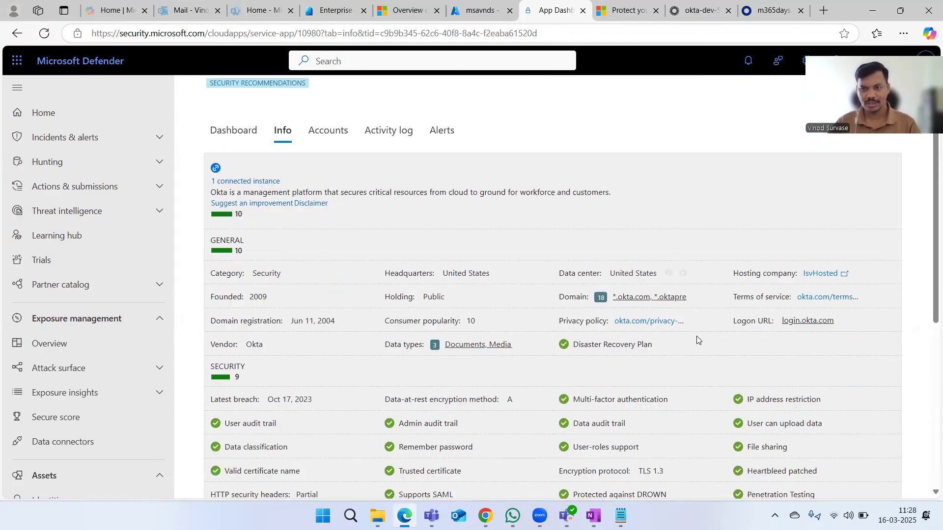
{"action": "scroll", "coordinate": [644, 368], "scroll_direction": "down", "scroll_amount": 4}
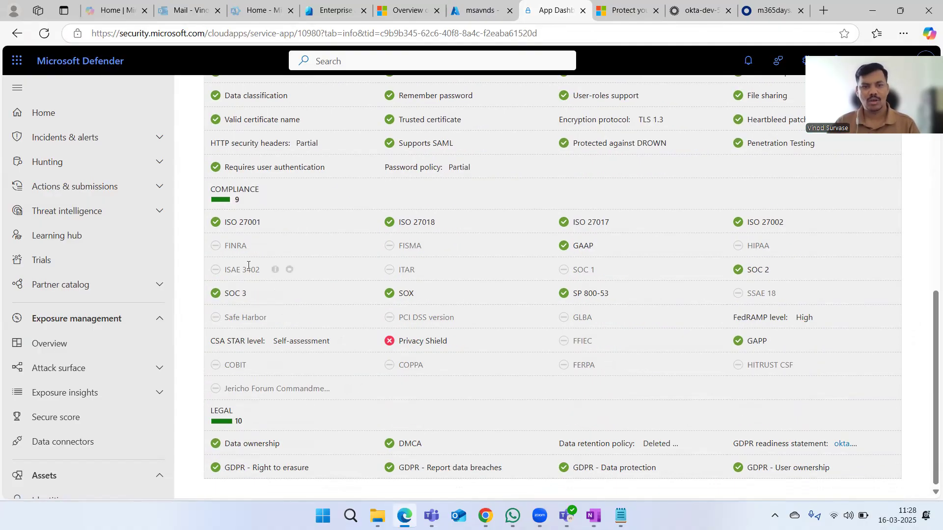
{"action": "scroll", "coordinate": [294, 269], "scroll_direction": "up", "scroll_amount": 1}
{"action": "scroll", "coordinate": [294, 266], "scroll_direction": "up", "scroll_amount": 5}
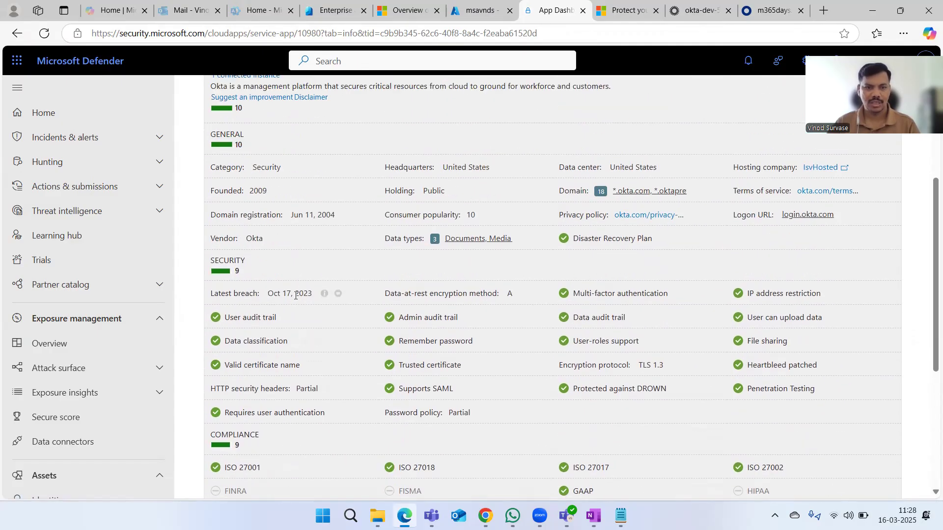
{"action": "scroll", "coordinate": [296, 274], "scroll_direction": "up", "scroll_amount": 4}
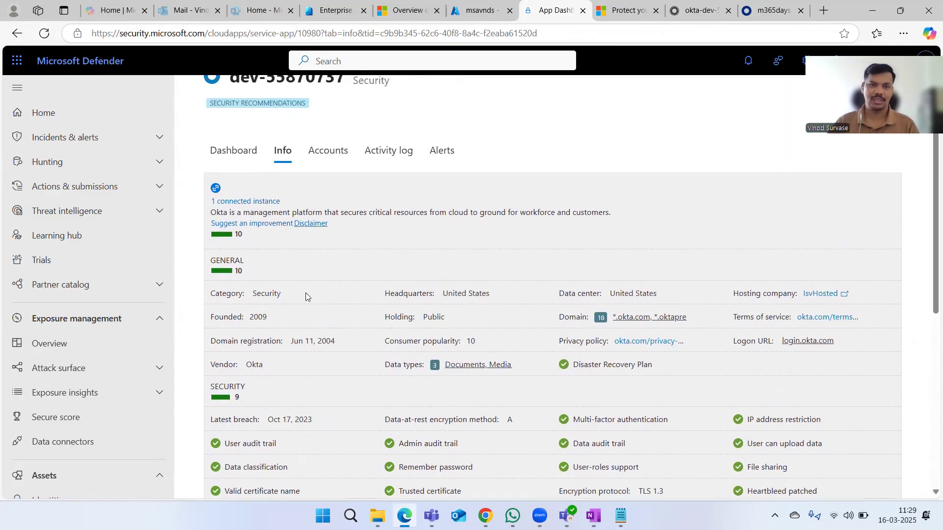
- Filter the connector's accounts by user name, searching for admin and selecting the administrator's named user account
{"action": "left_click", "coordinate": [326, 229]}
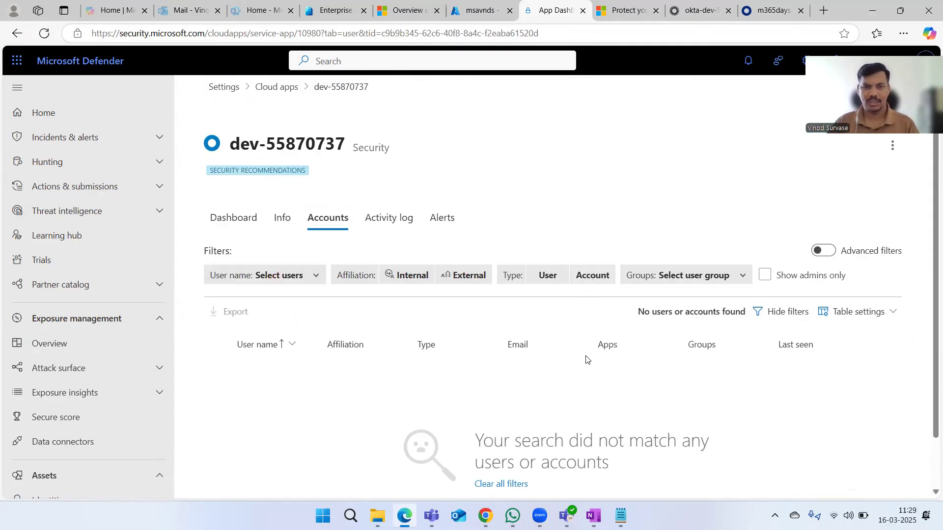
{"action": "scroll", "coordinate": [604, 266], "scroll_direction": "down", "scroll_amount": 1}
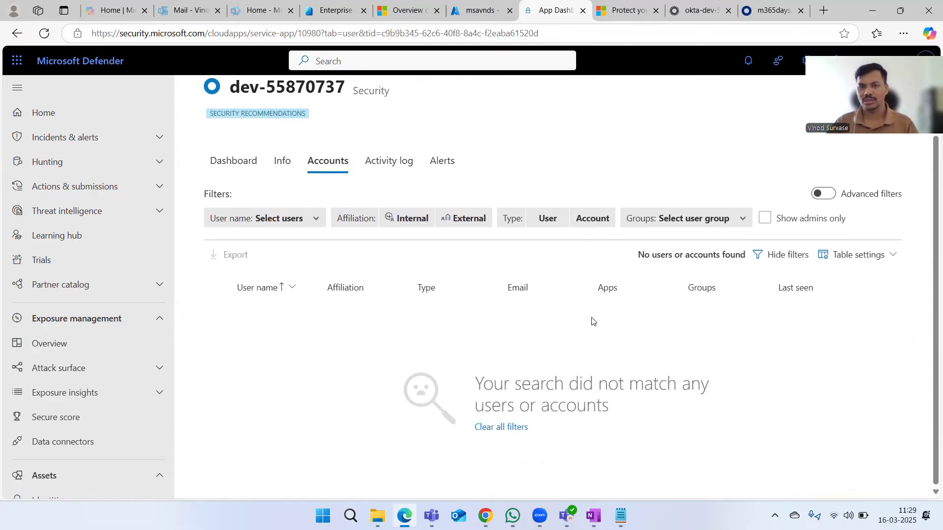
{"action": "left_click", "coordinate": [315, 218]}
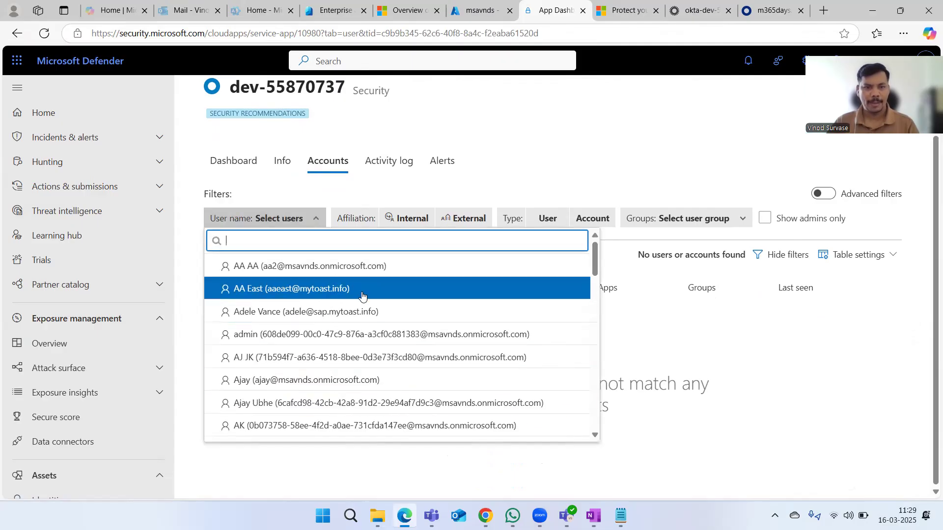
{"action": "scroll", "coordinate": [393, 378], "scroll_direction": "down", "scroll_amount": 5}
{"action": "scroll", "coordinate": [395, 378], "scroll_direction": "up", "scroll_amount": 5}
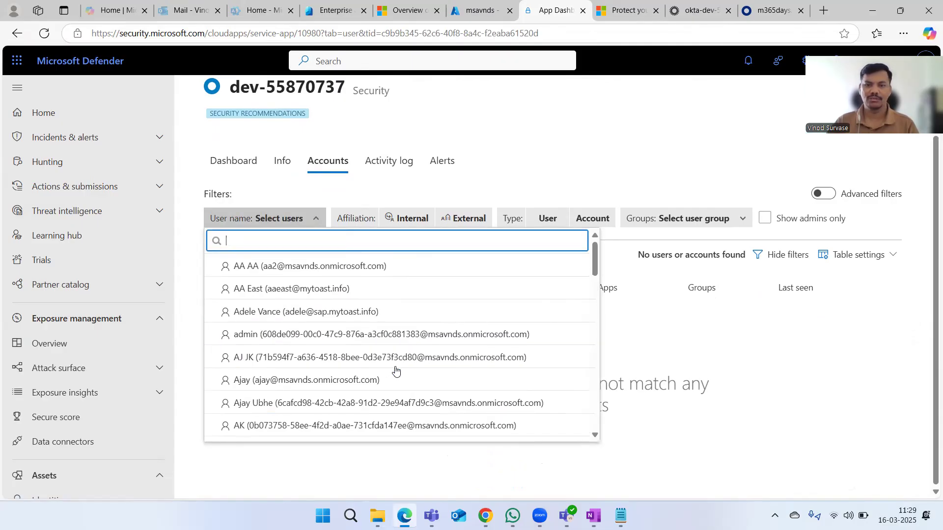
{"action": "type", "text": "admin"}
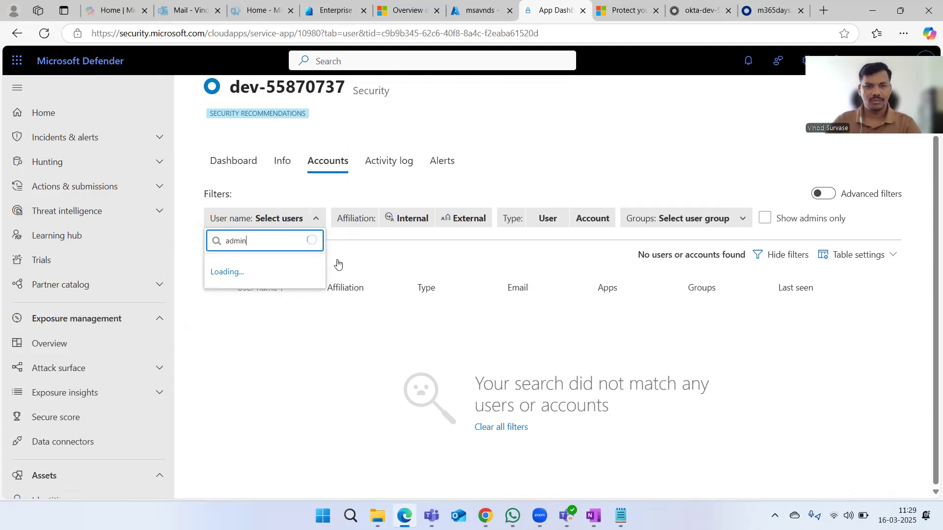
{"action": "left_click", "coordinate": [303, 272]}
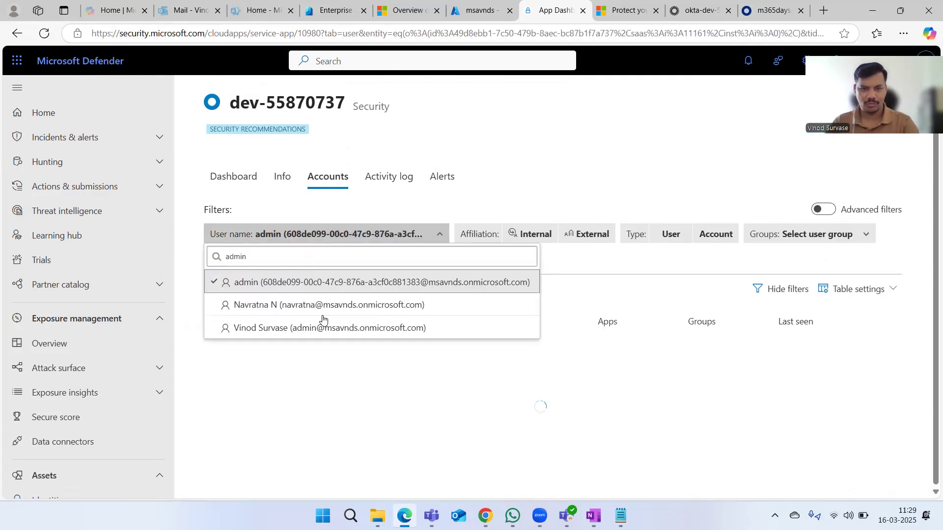
{"action": "left_click", "coordinate": [295, 315]}
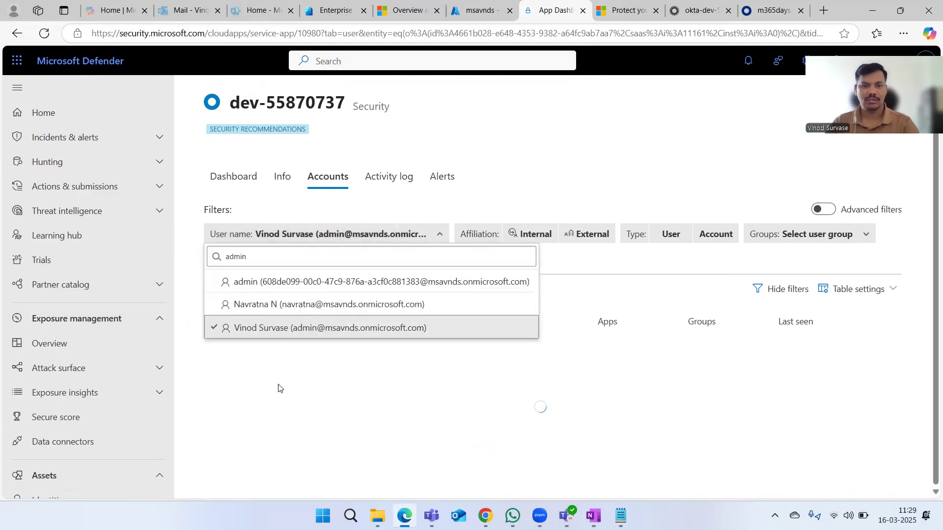
{"action": "left_click", "coordinate": [278, 388]}
{"action": "scroll", "coordinate": [621, 405], "scroll_direction": "down", "scroll_amount": 1}
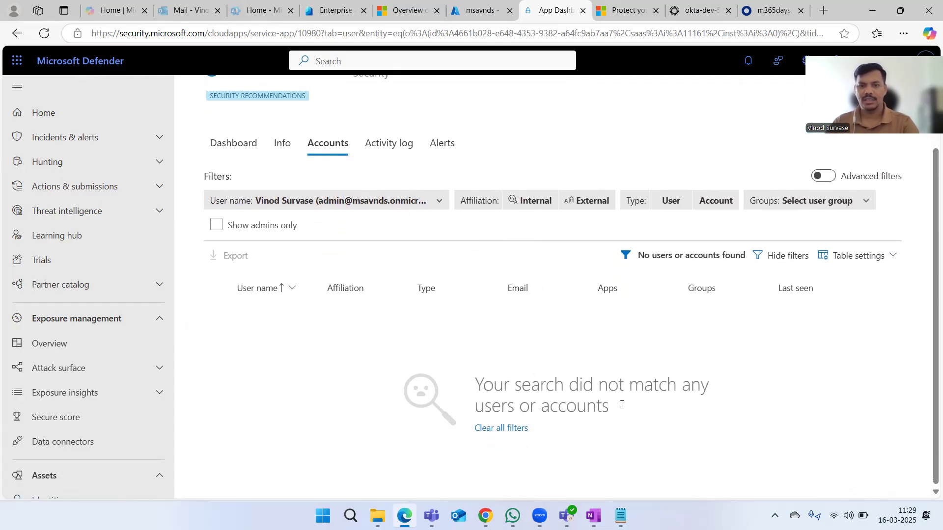
- Filter the connector's accounts to the Internal affiliation, briefly including External accounts as well
{"action": "scroll", "coordinate": [661, 401], "scroll_direction": "up", "scroll_amount": 2}
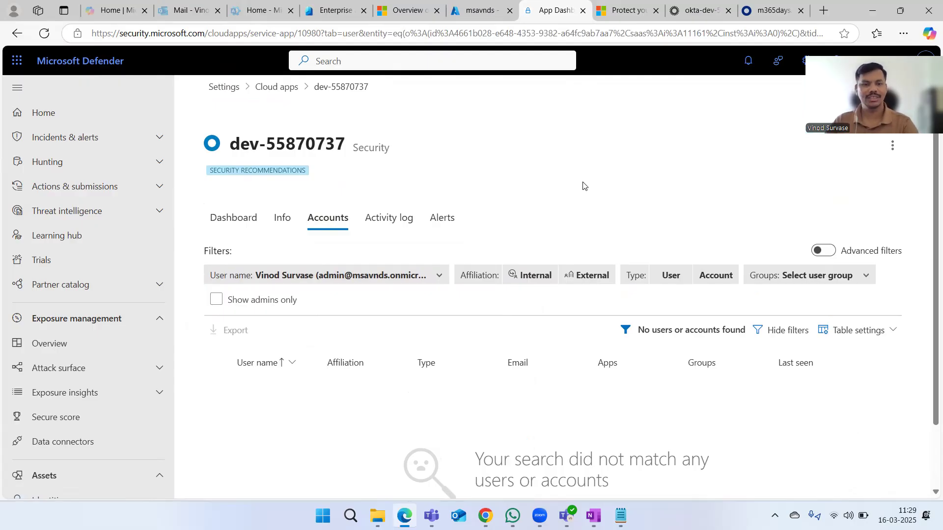
{"action": "left_click", "coordinate": [533, 283]}
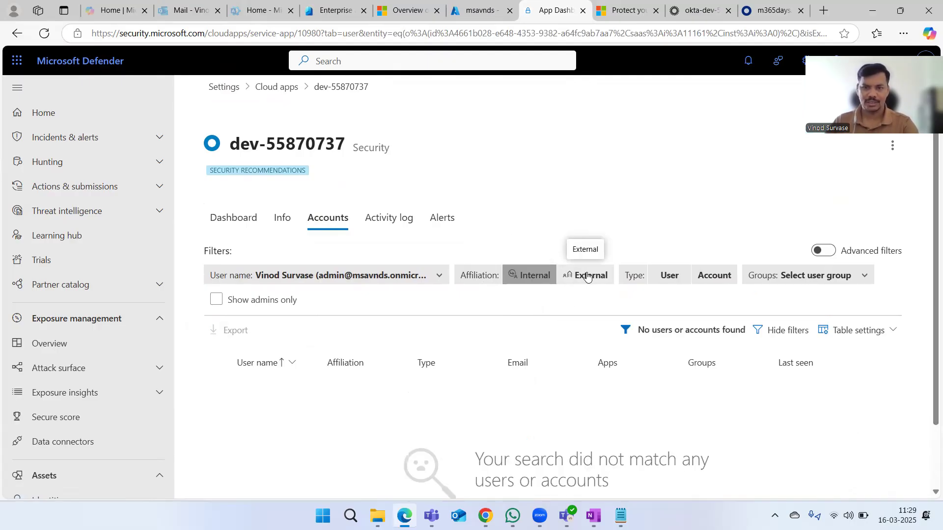
{"action": "left_click", "coordinate": [600, 283]}
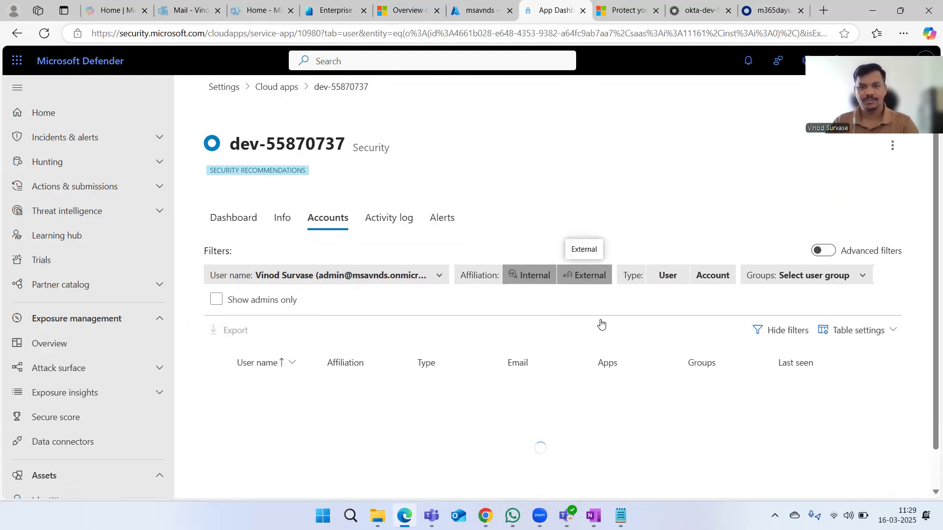
{"action": "left_click", "coordinate": [586, 283]}
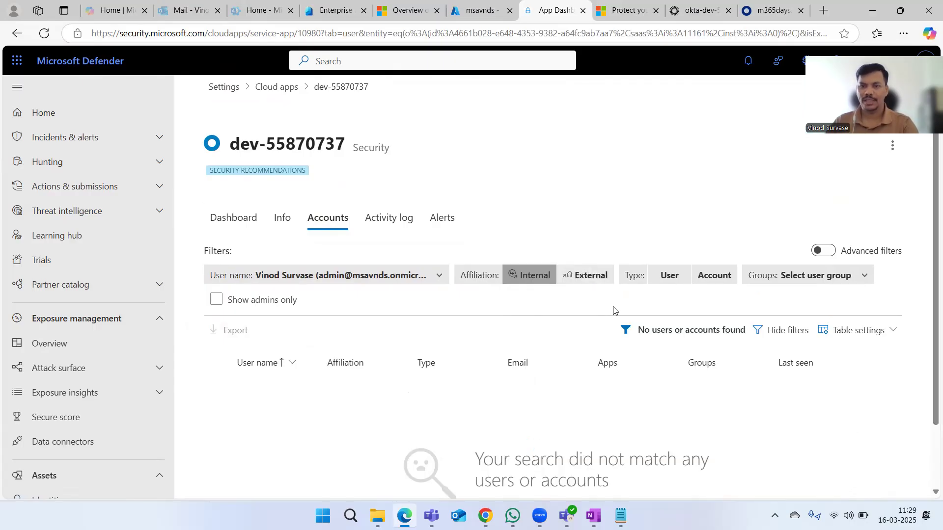
- Try the User and Account type filters on the accounts list and clear both
{"action": "left_click", "coordinate": [674, 285]}
{"action": "left_click", "coordinate": [698, 283]}
{"action": "left_click", "coordinate": [682, 283]}
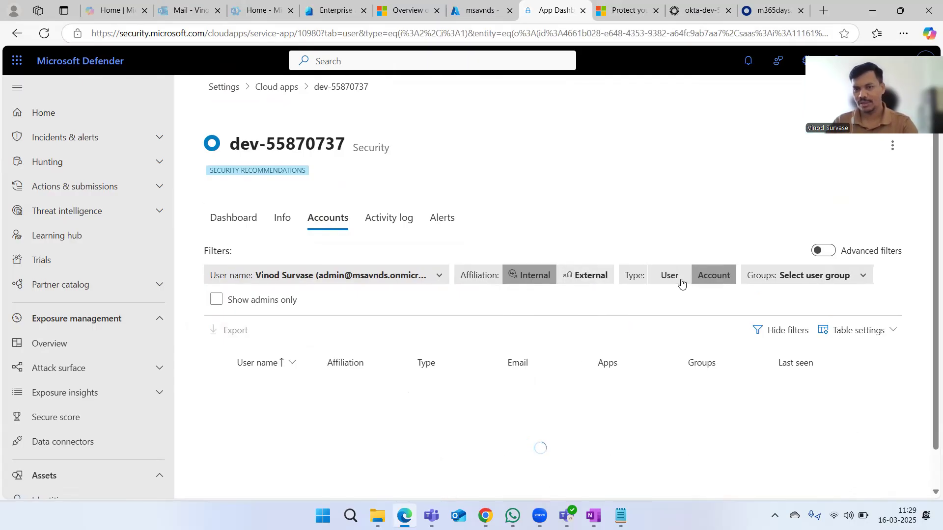
{"action": "left_click", "coordinate": [696, 279]}
- Filter the accounts by the Application (Defender for Cloud Apps) user group and check the filters in the advanced view
{"action": "left_click", "coordinate": [816, 285]}
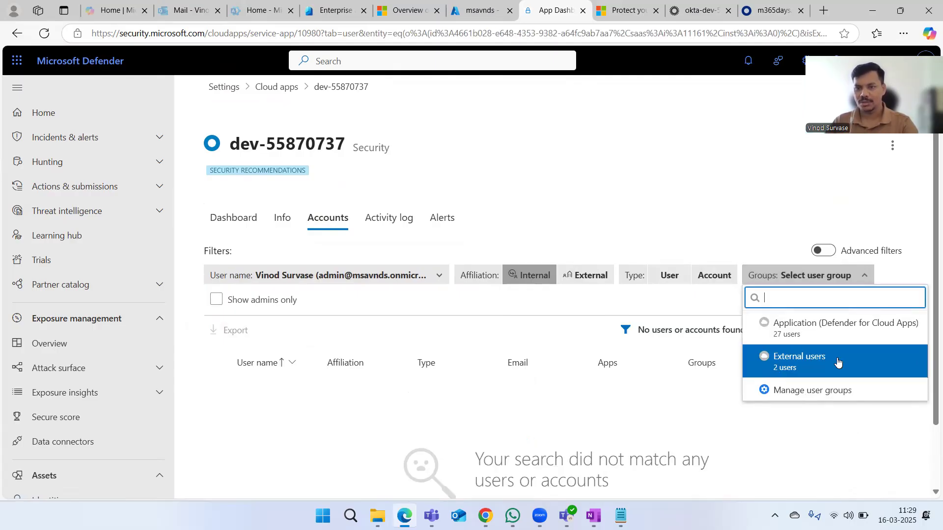
{"action": "scroll", "coordinate": [825, 373], "scroll_direction": "down", "scroll_amount": 2}
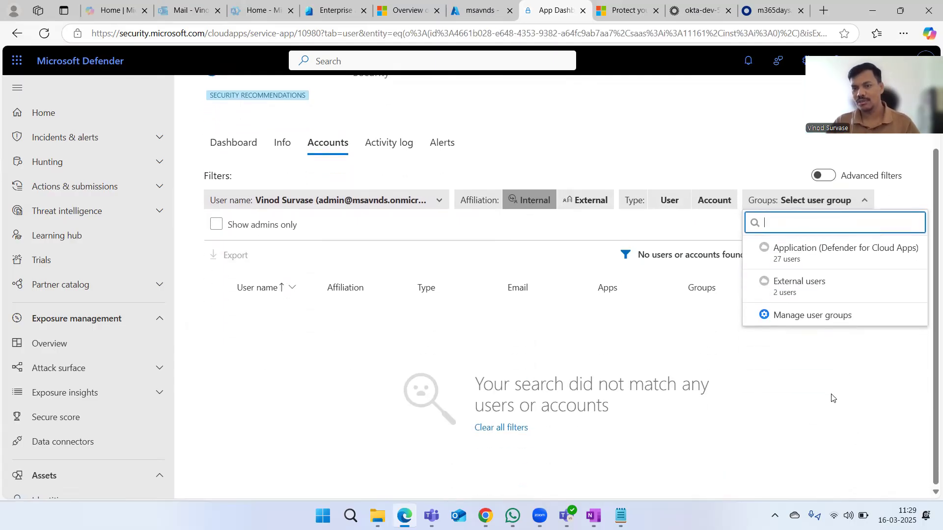
{"action": "left_click", "coordinate": [820, 260]}
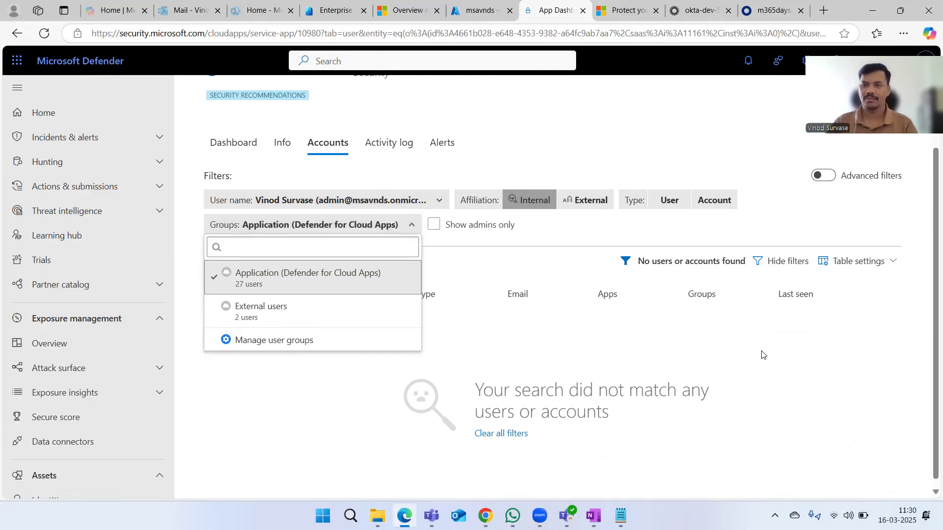
{"action": "scroll", "coordinate": [759, 363], "scroll_direction": "up", "scroll_amount": 2}
{"action": "left_click", "coordinate": [823, 251]}
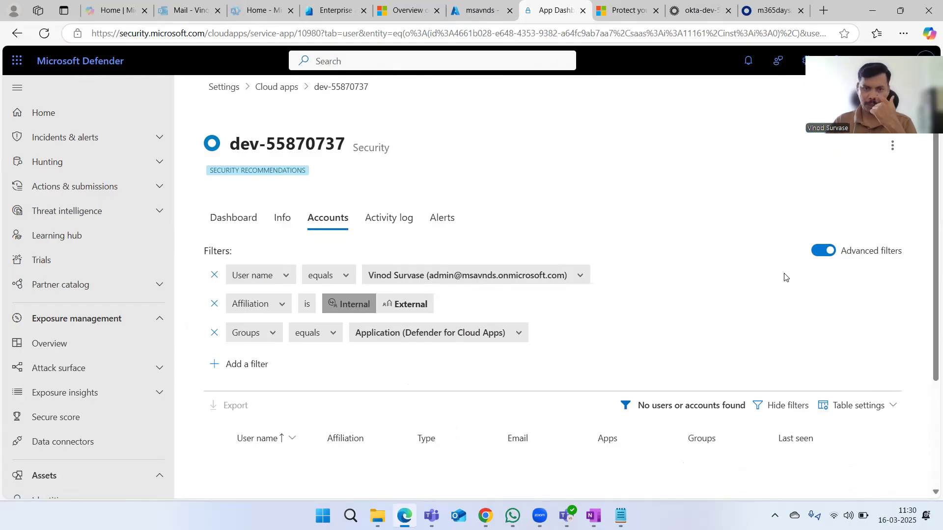
{"action": "left_click", "coordinate": [823, 251]}
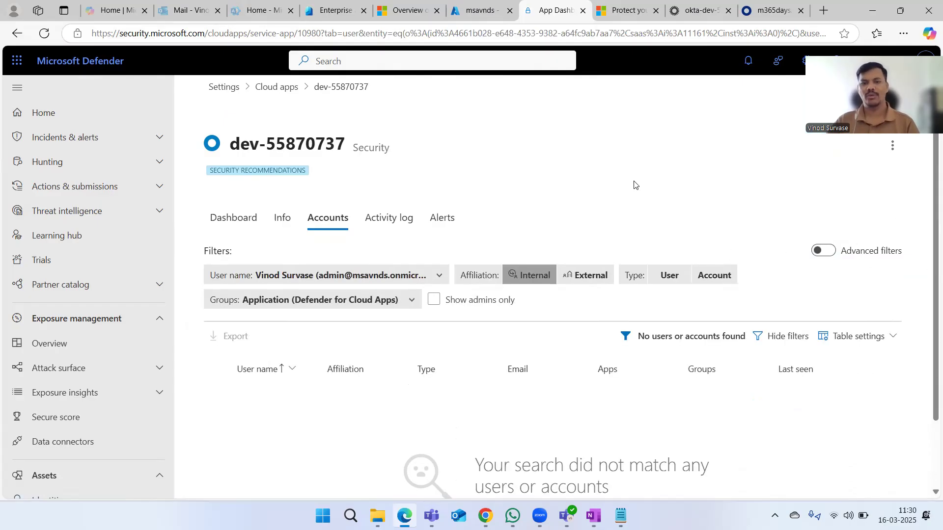
- Open the connector's activity log and start a new policy from its search, looking over the activity policy form
{"action": "left_click", "coordinate": [391, 216]}
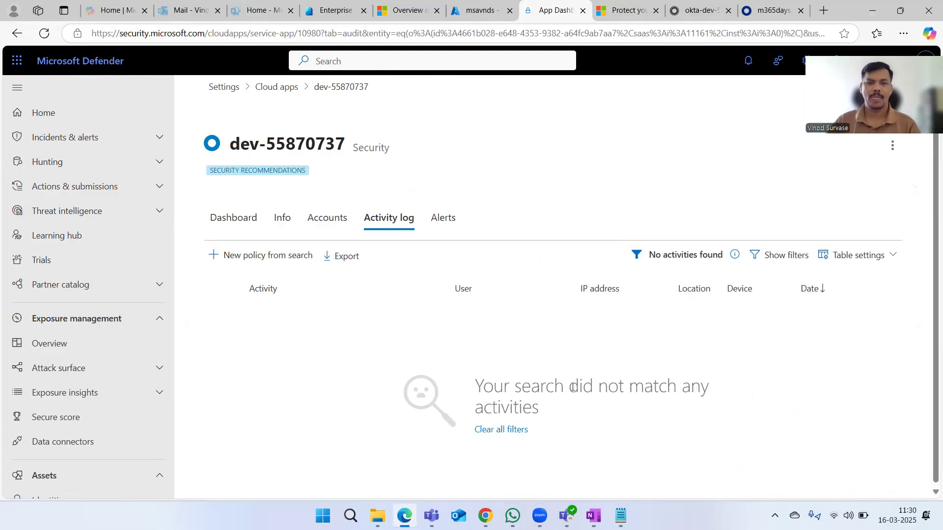
{"action": "left_click", "coordinate": [248, 266]}
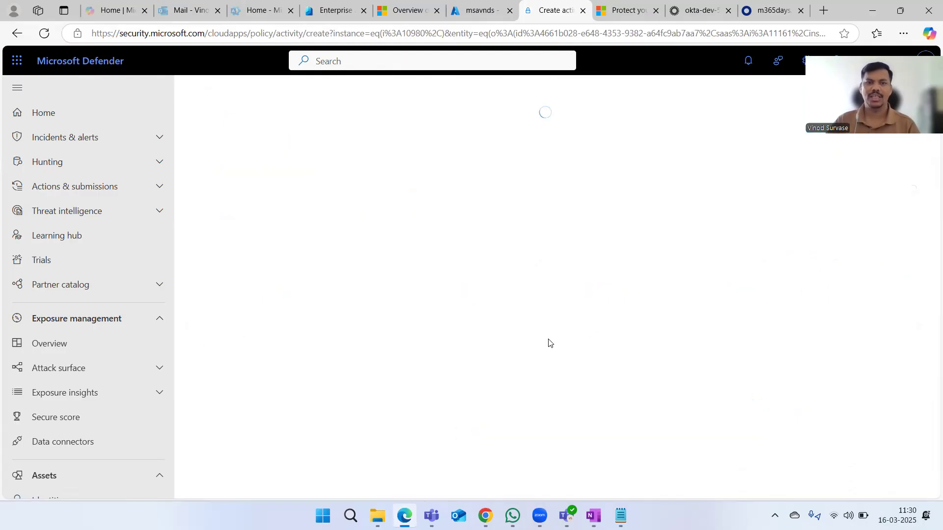
{"action": "scroll", "coordinate": [552, 349], "scroll_direction": "down", "scroll_amount": 3}
{"action": "scroll", "coordinate": [572, 346], "scroll_direction": "down", "scroll_amount": 5}
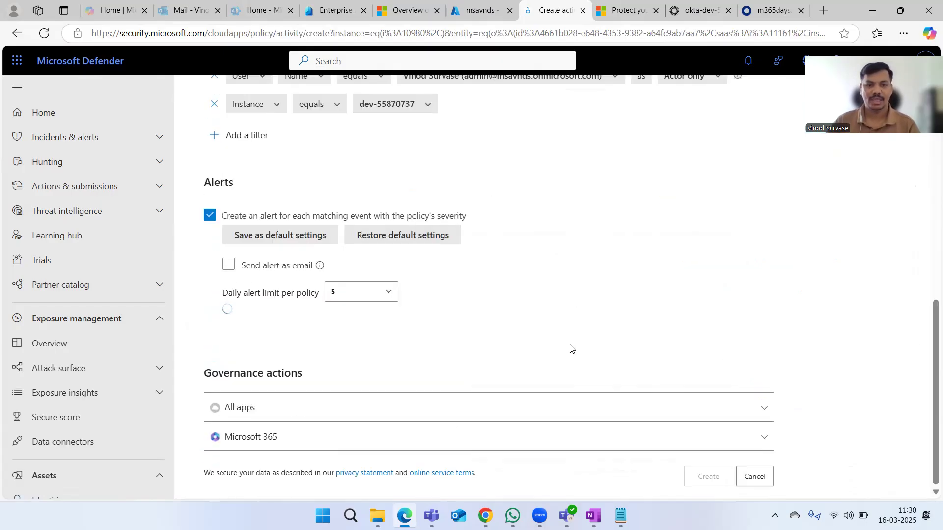
{"action": "scroll", "coordinate": [570, 348], "scroll_direction": "up", "scroll_amount": 8}
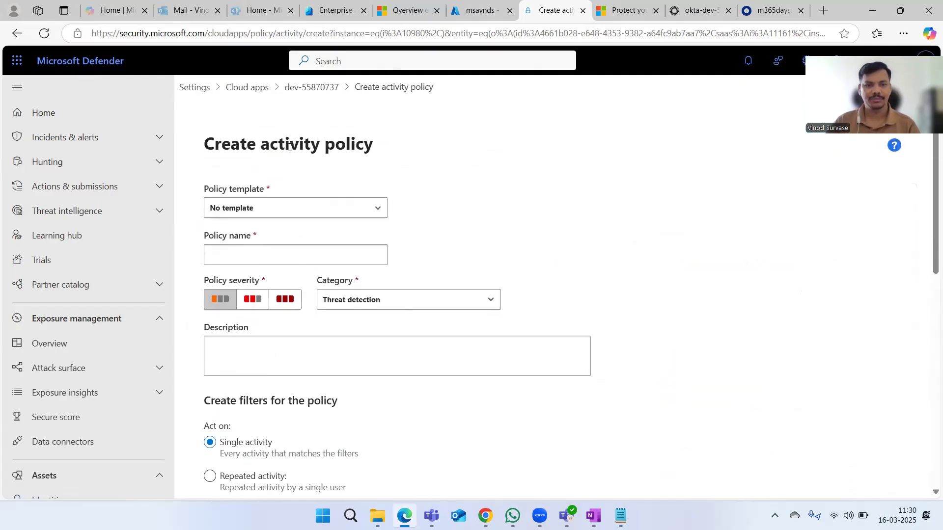
- Examine the available activity policy templates, then the form's filters, alert settings and governance actions
{"action": "left_click", "coordinate": [293, 210]}
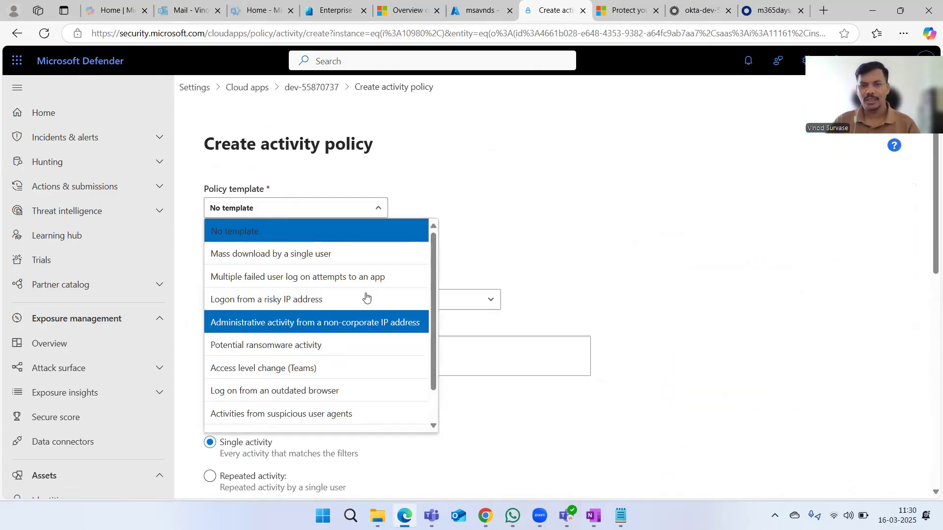
{"action": "scroll", "coordinate": [366, 296], "scroll_direction": "down", "scroll_amount": 1}
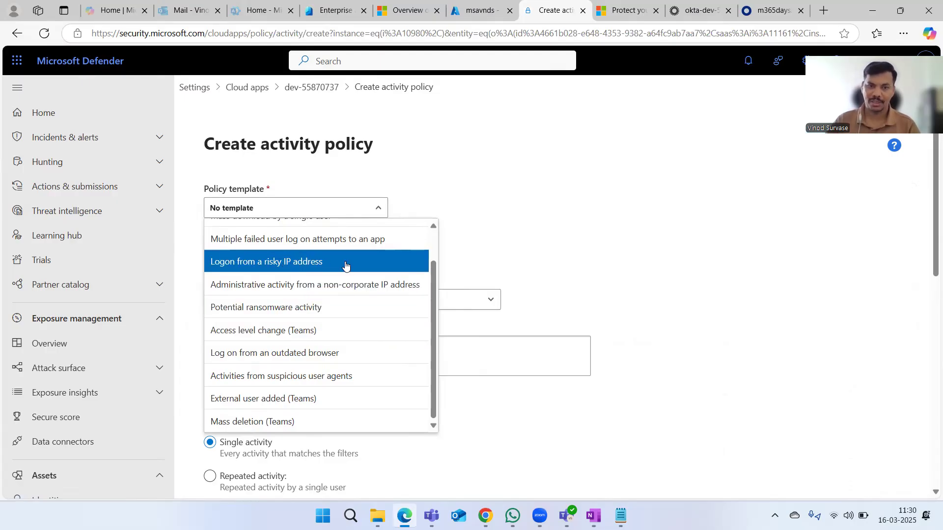
{"action": "scroll", "coordinate": [347, 275], "scroll_direction": "up", "scroll_amount": 1}
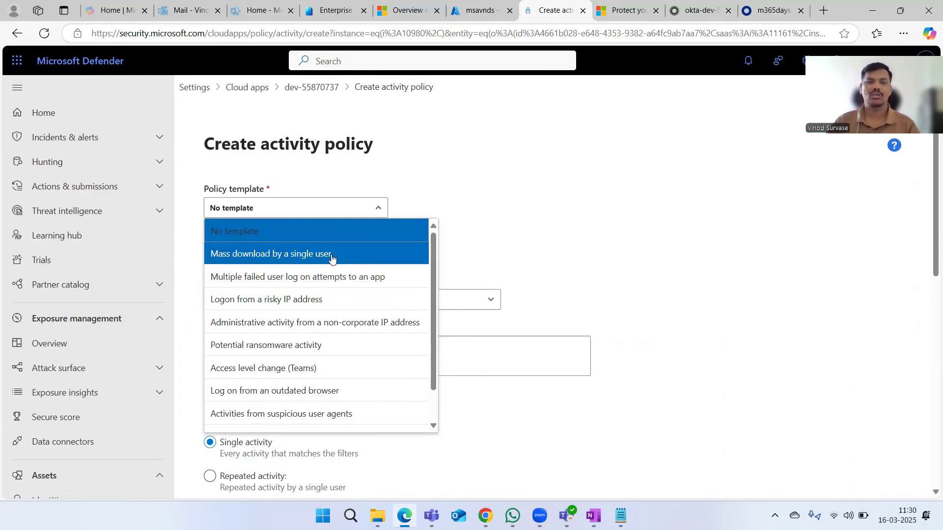
{"action": "scroll", "coordinate": [342, 362], "scroll_direction": "down", "scroll_amount": 1}
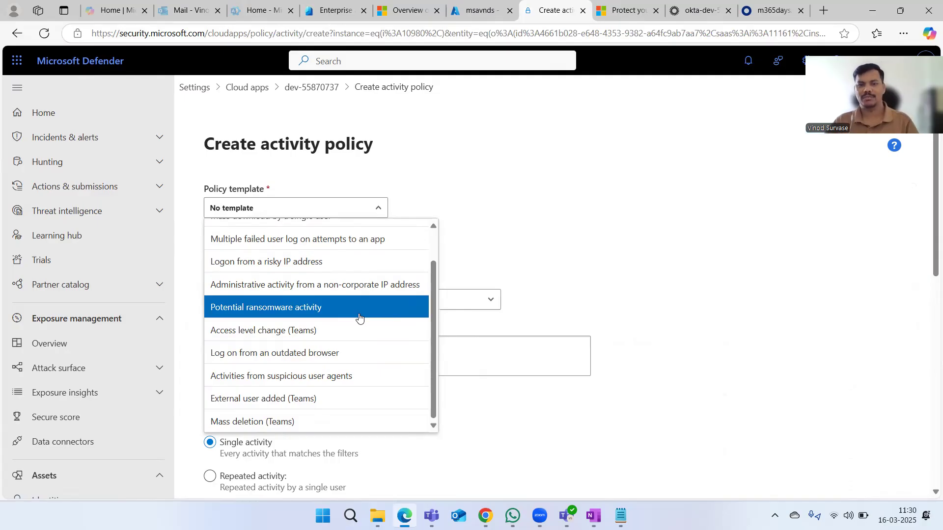
{"action": "scroll", "coordinate": [585, 265], "scroll_direction": "down", "scroll_amount": 12}
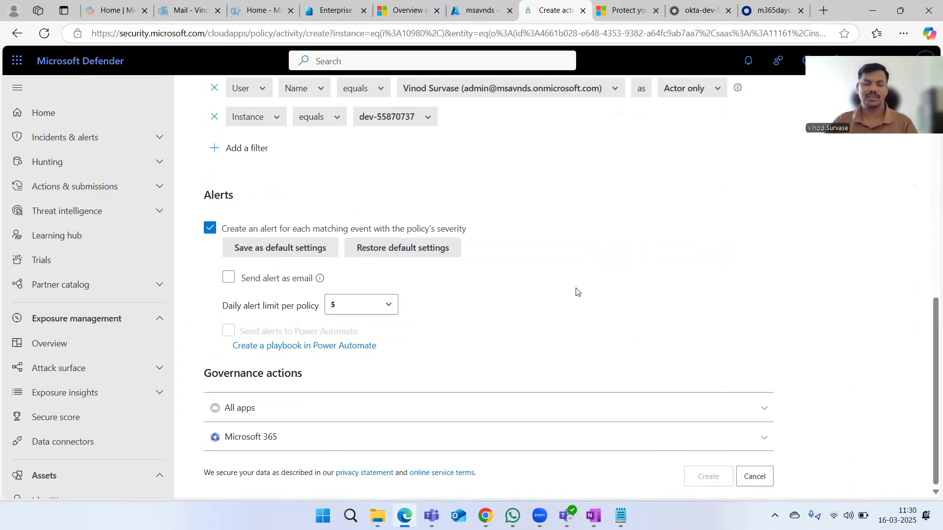
{"action": "scroll", "coordinate": [576, 292], "scroll_direction": "up", "scroll_amount": 12}
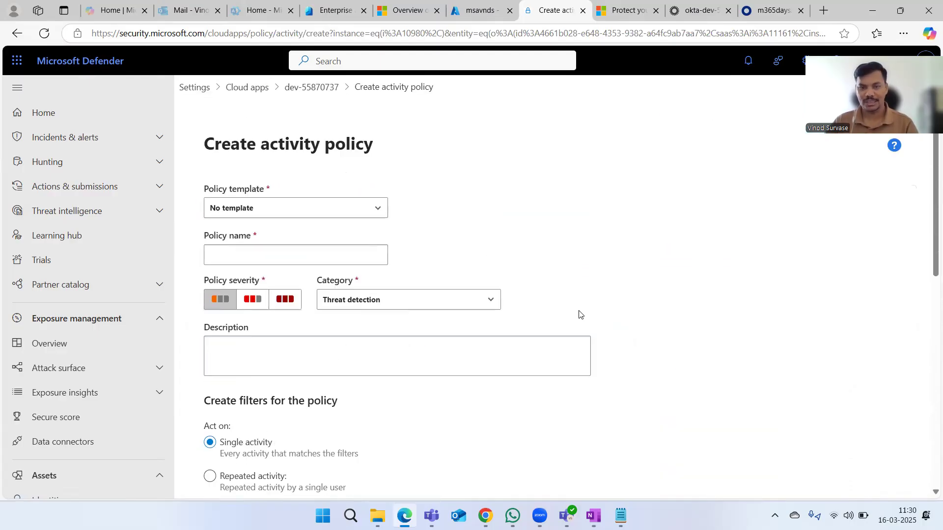
- Examine the category options for the activity policy, comparing them with the template list, and leave the category as Threat detection
{"action": "left_click", "coordinate": [461, 306]}
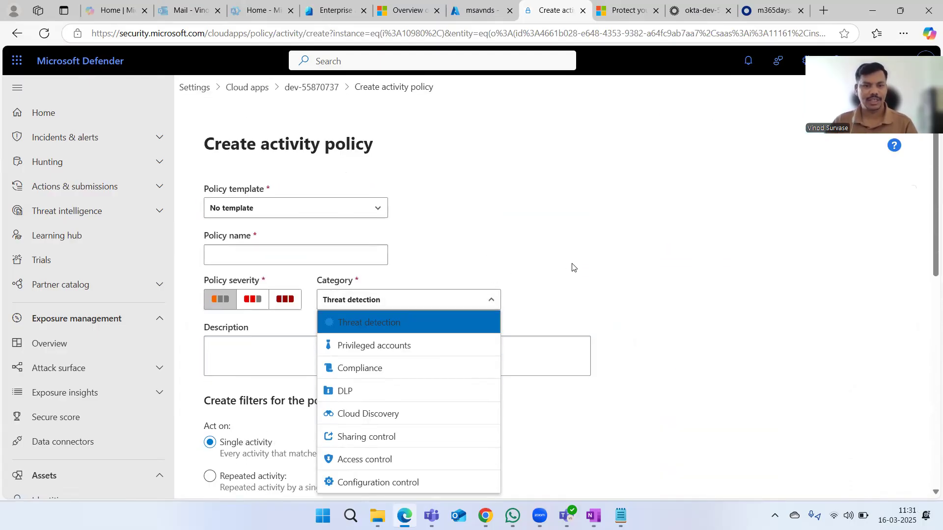
{"action": "left_click", "coordinate": [320, 210]}
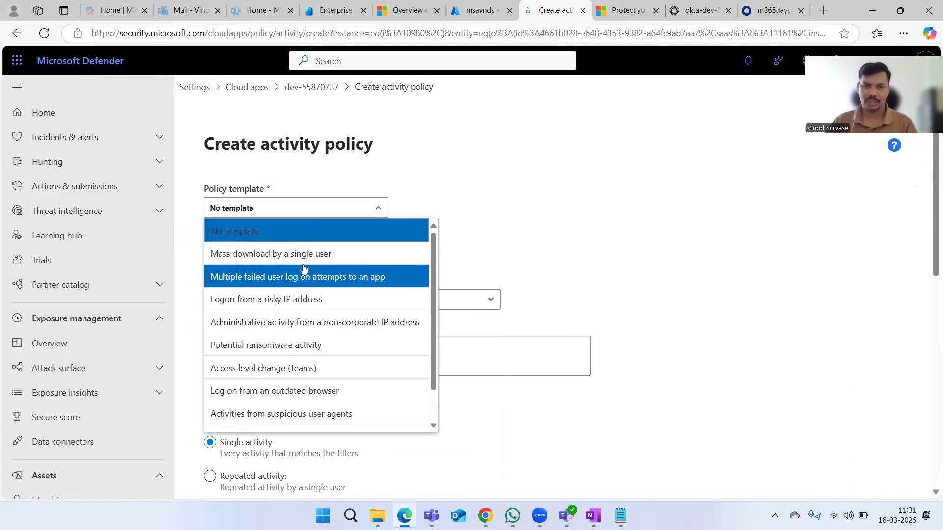
{"action": "left_click", "coordinate": [521, 285]}
{"action": "left_click", "coordinate": [393, 306]}
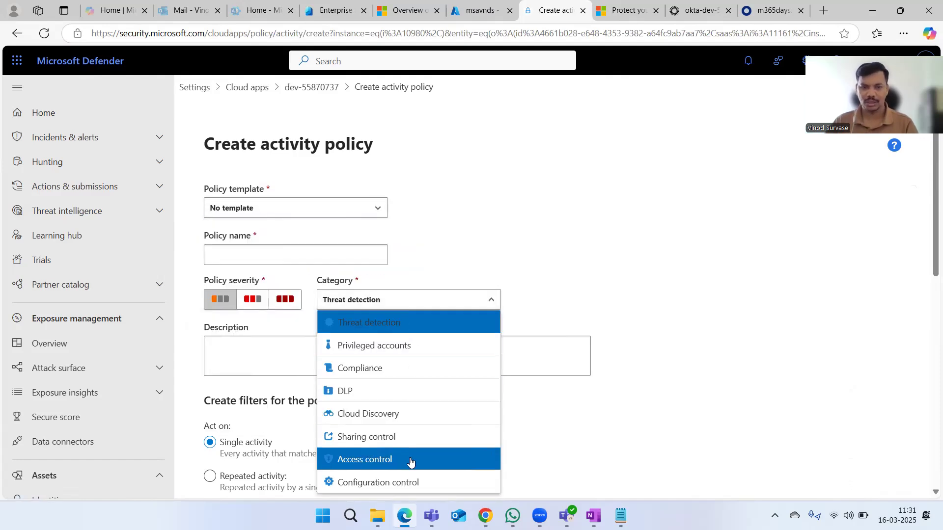
{"action": "scroll", "coordinate": [423, 432], "scroll_direction": "down", "scroll_amount": 1}
{"action": "scroll", "coordinate": [432, 409], "scroll_direction": "down", "scroll_amount": 2}
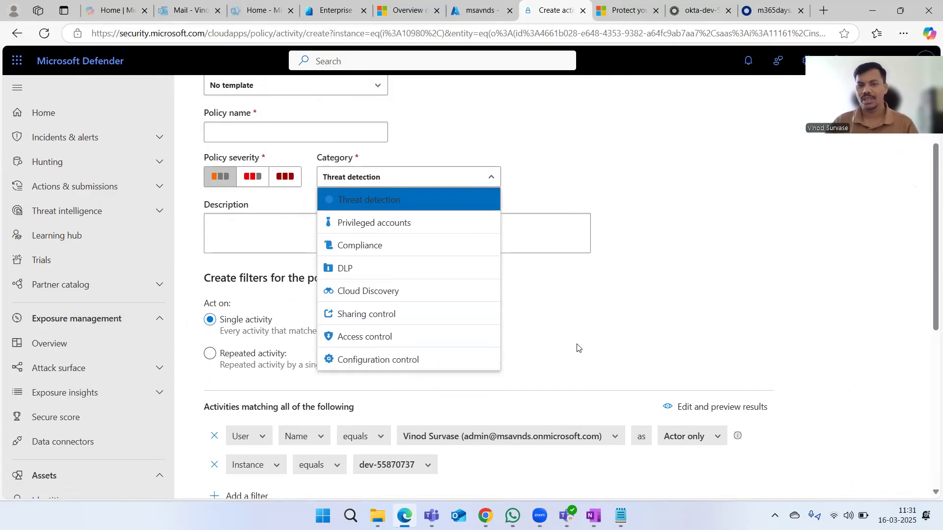
{"action": "left_click", "coordinate": [643, 323]}
{"action": "scroll", "coordinate": [644, 323], "scroll_direction": "up", "scroll_amount": 3}
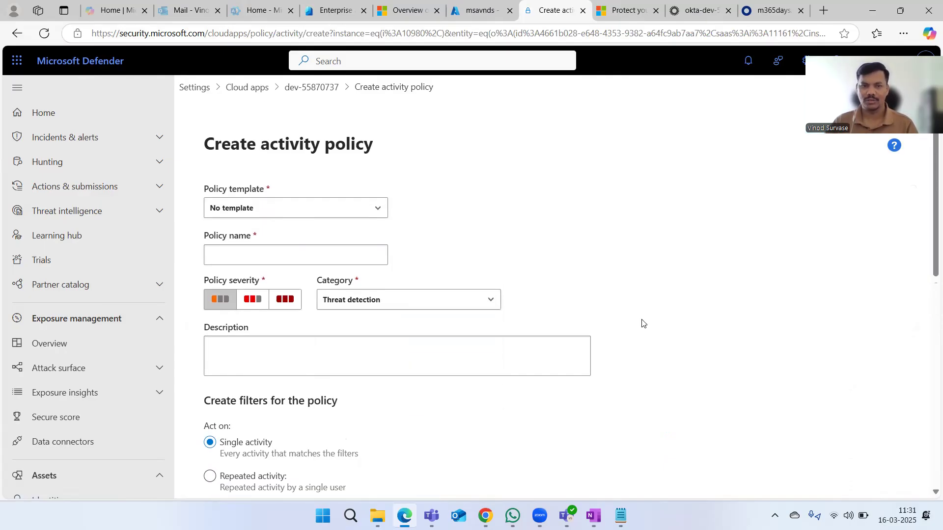
- Return to the dev-55870737 connector, open its alerts, and examine the risk category and user name filter options
{"action": "left_click", "coordinate": [329, 87]}
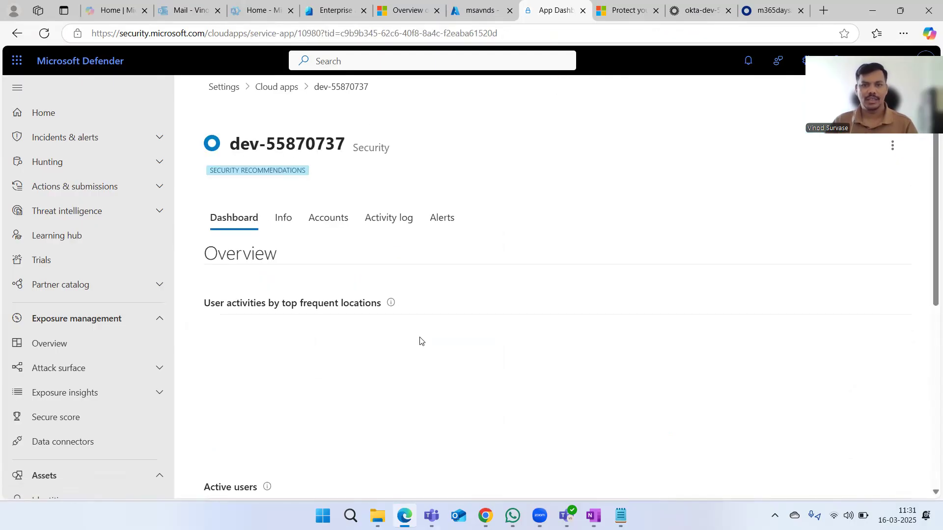
{"action": "left_click", "coordinate": [443, 223]}
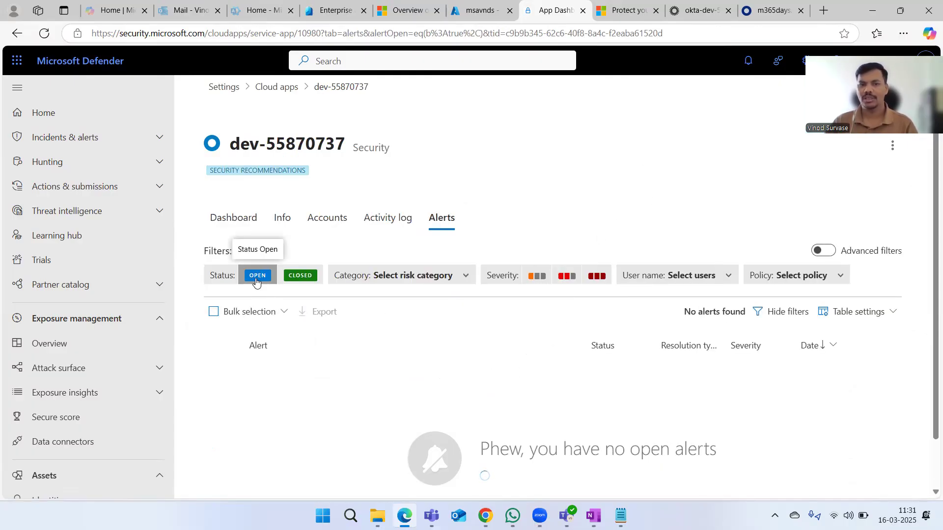
{"action": "left_click", "coordinate": [410, 276]}
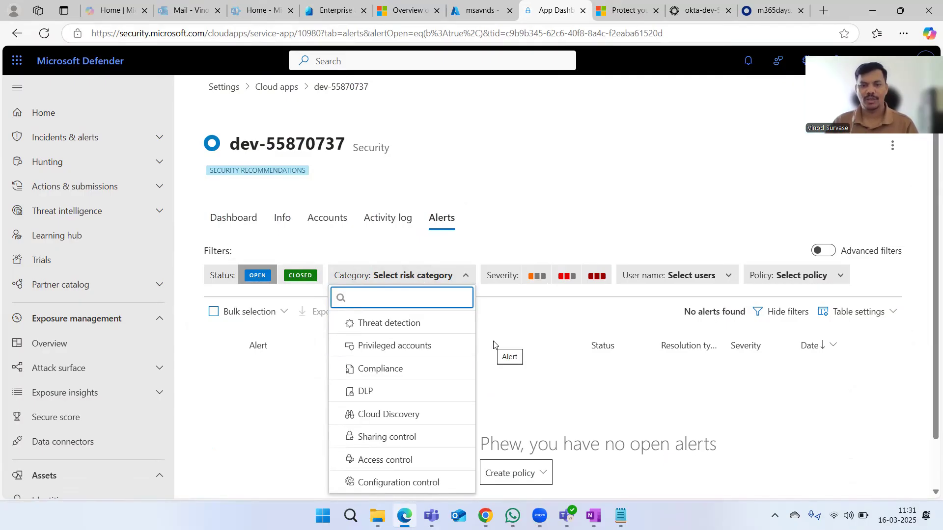
{"action": "left_click", "coordinate": [527, 401]}
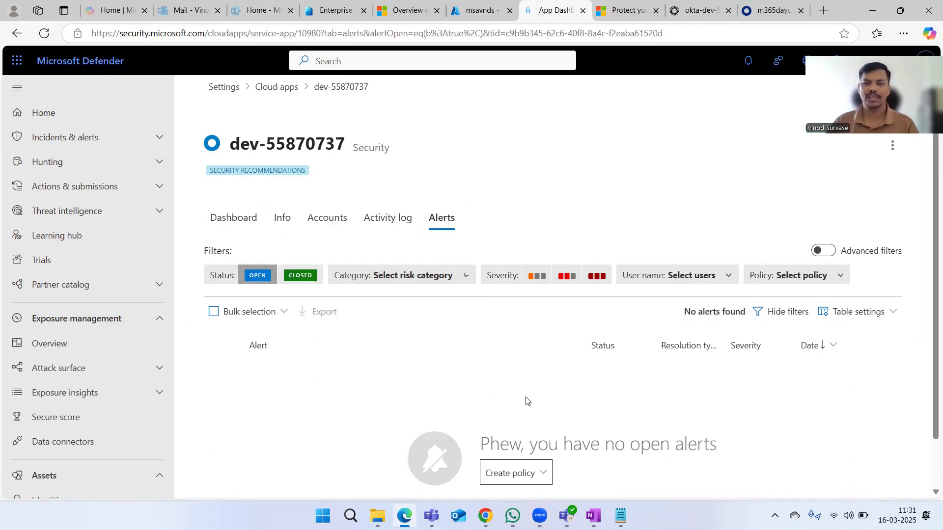
{"action": "left_click", "coordinate": [678, 281]}
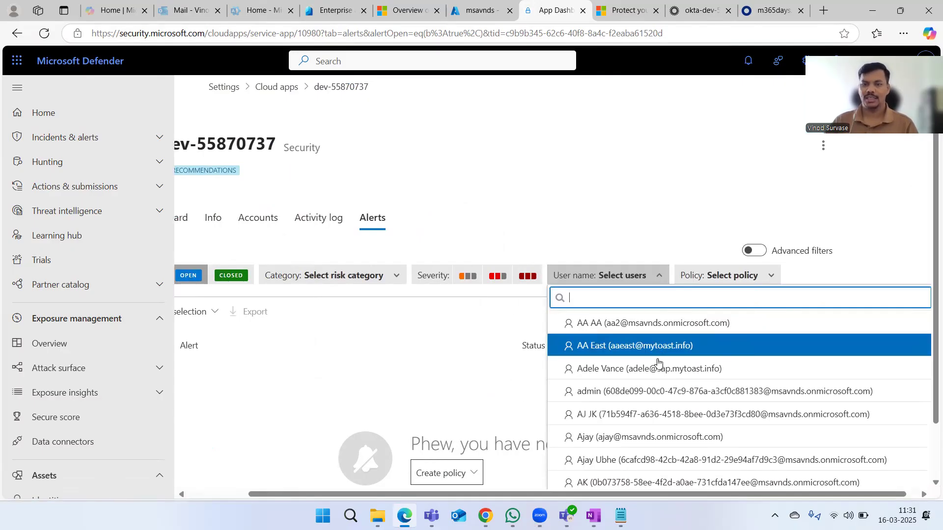
{"action": "left_click", "coordinate": [475, 368]}
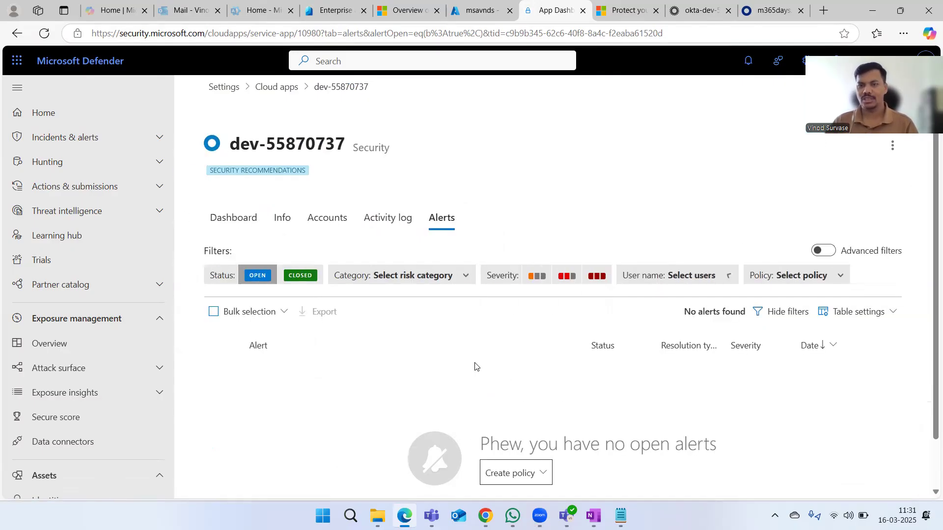
- Examine the policy filter options and the bulk selection choices for the connector's alerts
{"action": "left_click", "coordinate": [794, 286]}
{"action": "scroll", "coordinate": [788, 391], "scroll_direction": "down", "scroll_amount": 5}
{"action": "scroll", "coordinate": [789, 392], "scroll_direction": "down", "scroll_amount": 6}
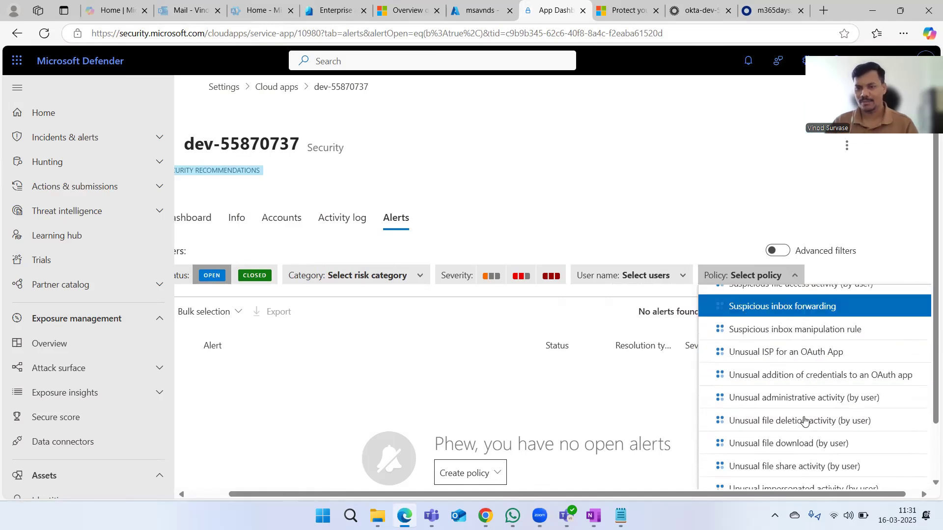
{"action": "left_click", "coordinate": [477, 328]}
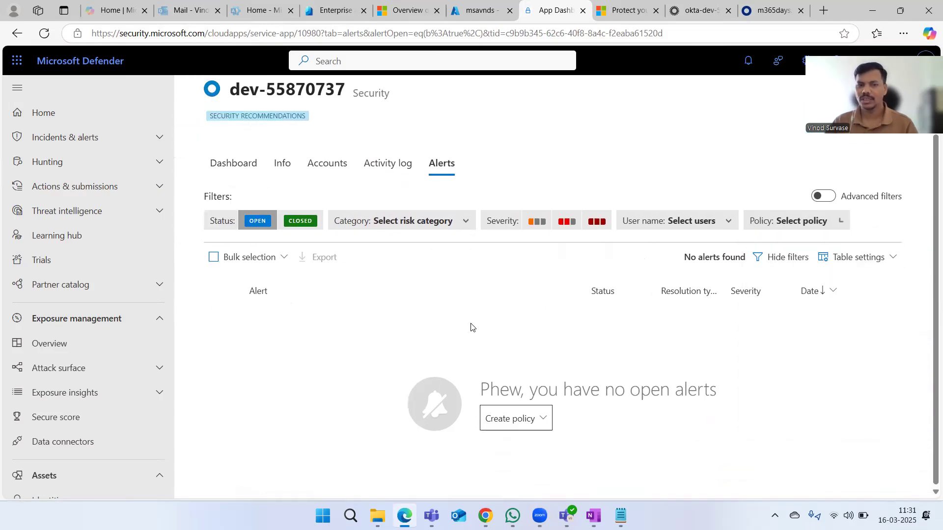
{"action": "scroll", "coordinate": [470, 326], "scroll_direction": "up", "scroll_amount": 2}
{"action": "left_click", "coordinate": [288, 314]}
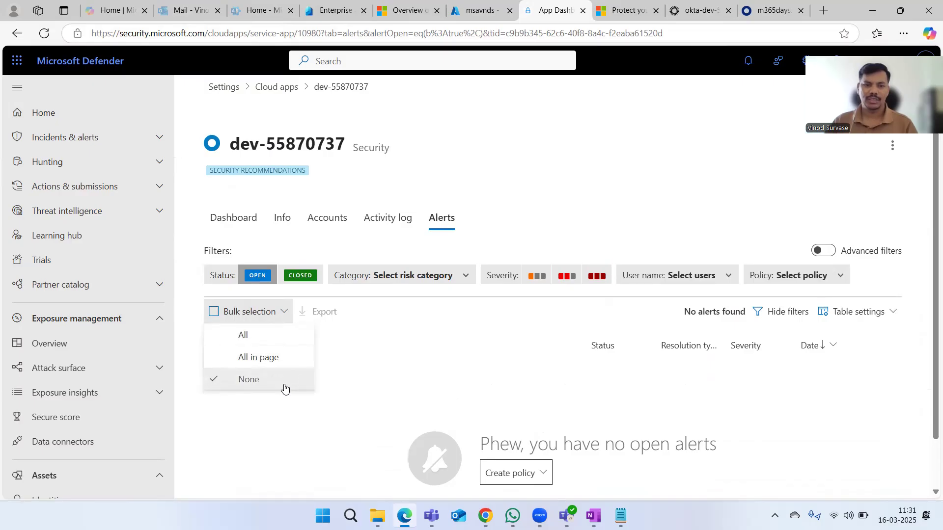
{"action": "left_click", "coordinate": [397, 383]}
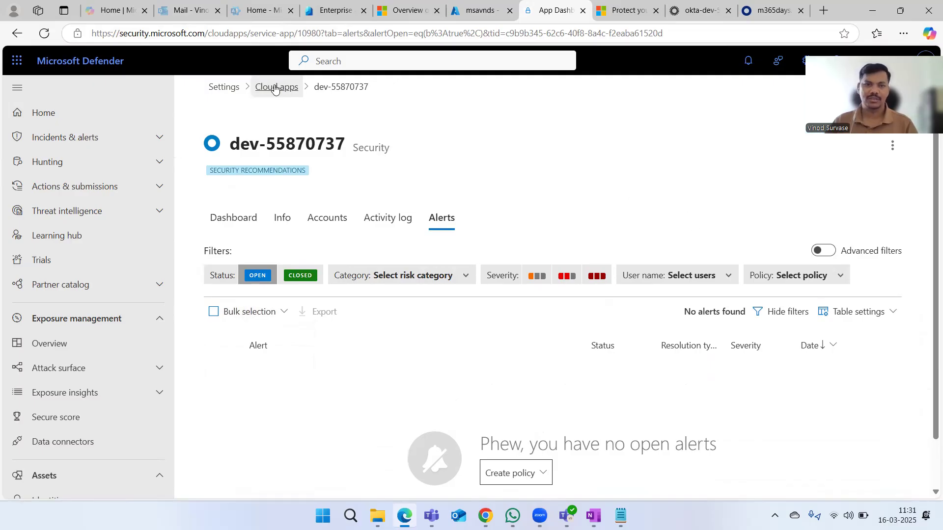
- Check the dev-55870737 connector's status, examine its dashboard's location map, active users and activity chart, and return to the app connectors list
{"action": "left_click", "coordinate": [237, 229]}
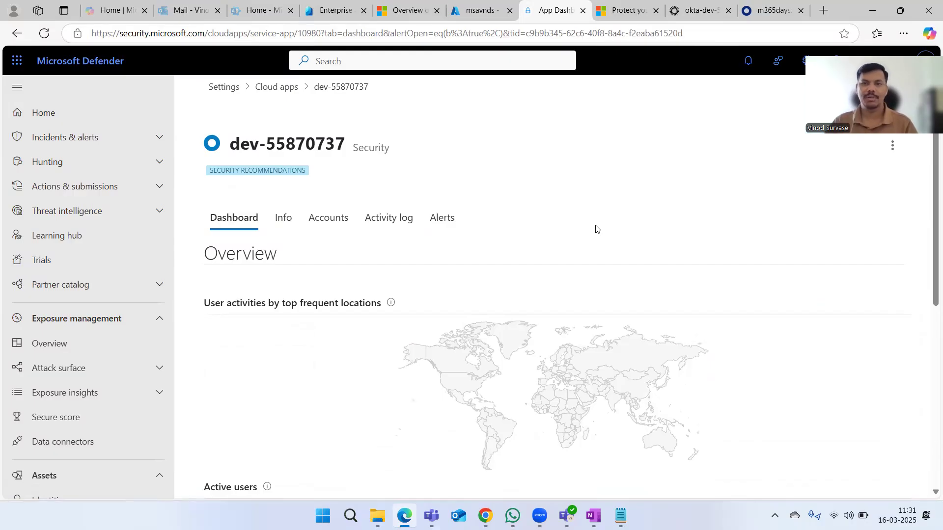
{"action": "left_click", "coordinate": [275, 87]}
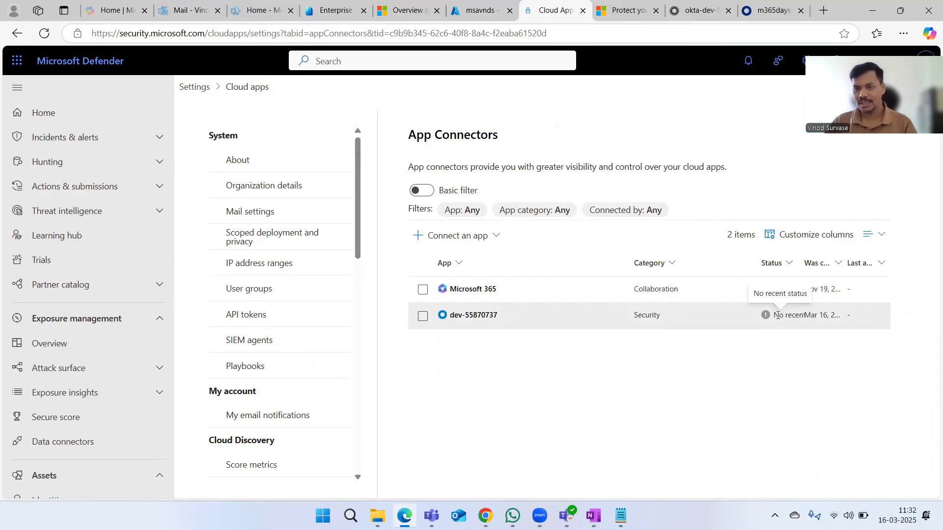
{"action": "left_click", "coordinate": [481, 315]}
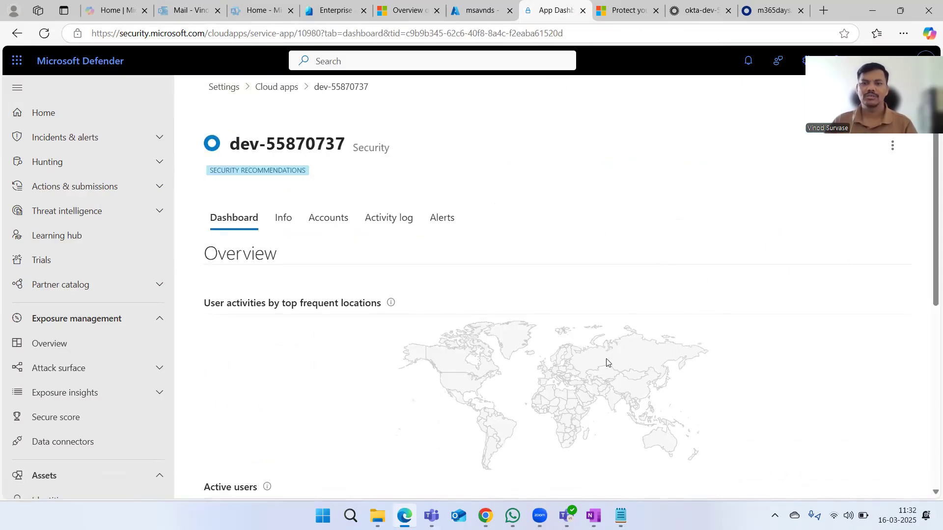
{"action": "scroll", "coordinate": [453, 324], "scroll_direction": "down", "scroll_amount": 7}
{"action": "scroll", "coordinate": [512, 322], "scroll_direction": "up", "scroll_amount": 6}
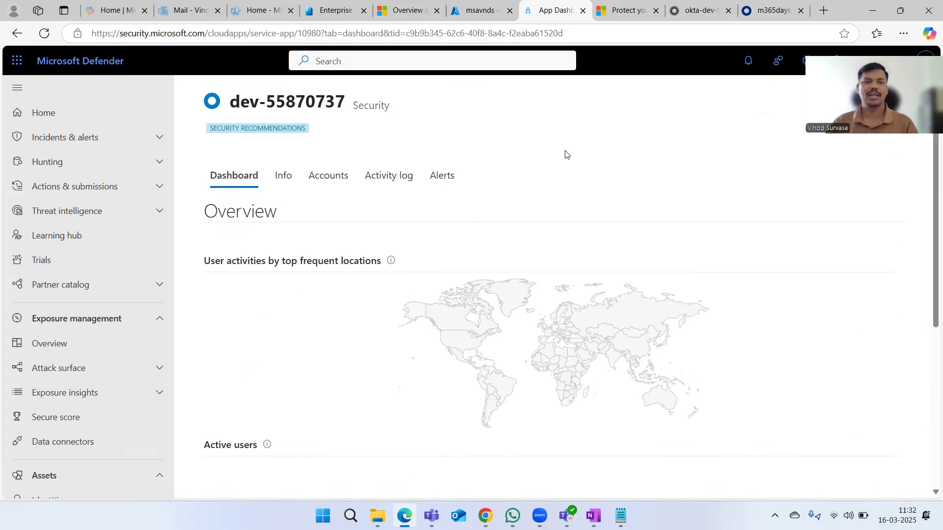
{"action": "scroll", "coordinate": [551, 175], "scroll_direction": "down", "scroll_amount": 6}
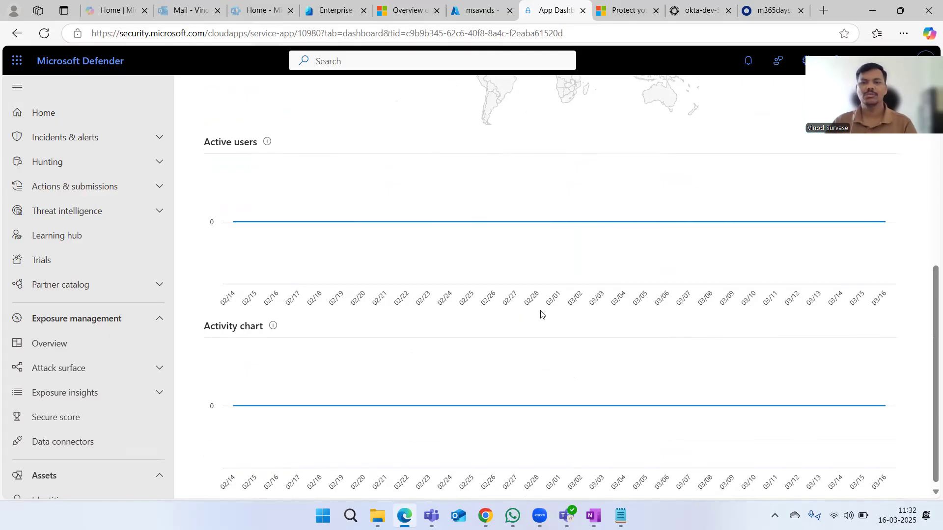
{"action": "scroll", "coordinate": [542, 315], "scroll_direction": "up", "scroll_amount": 7}
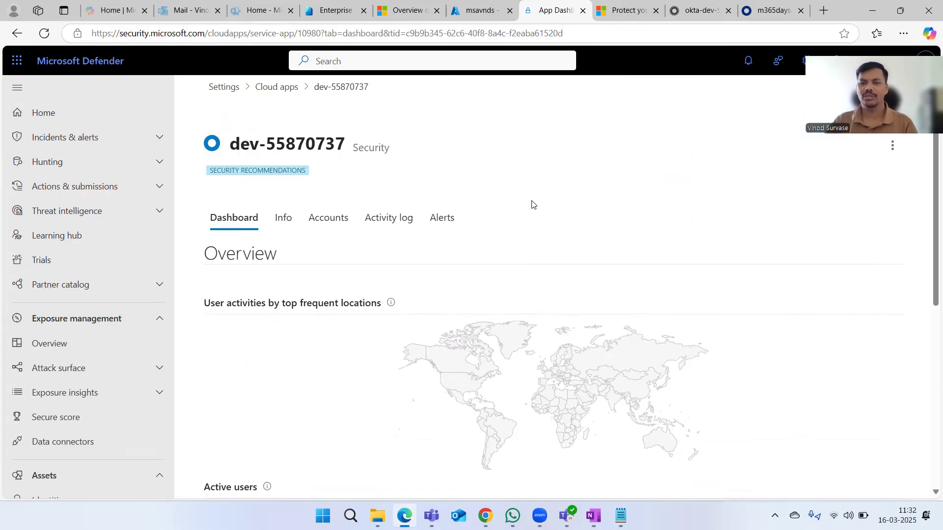
{"action": "left_click", "coordinate": [271, 89]}
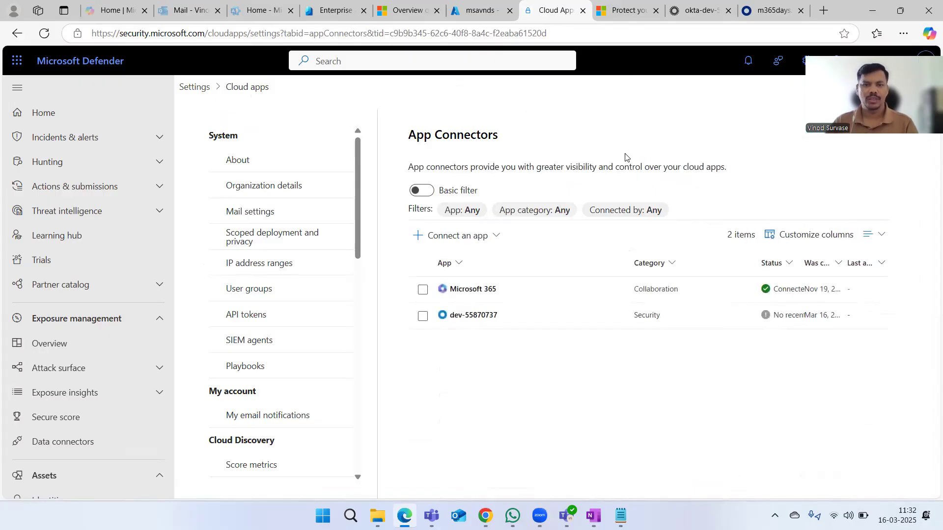
- Switch to the Okta sign-in page and the Okta Admin Console to review the dashboard of the connected instance
{"action": "left_click", "coordinate": [746, 8]}
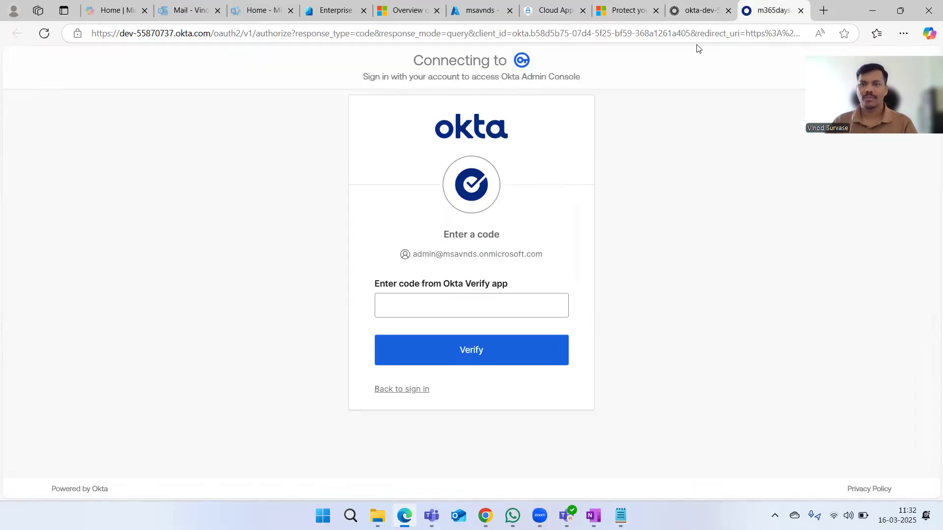
{"action": "left_click", "coordinate": [690, 6]}
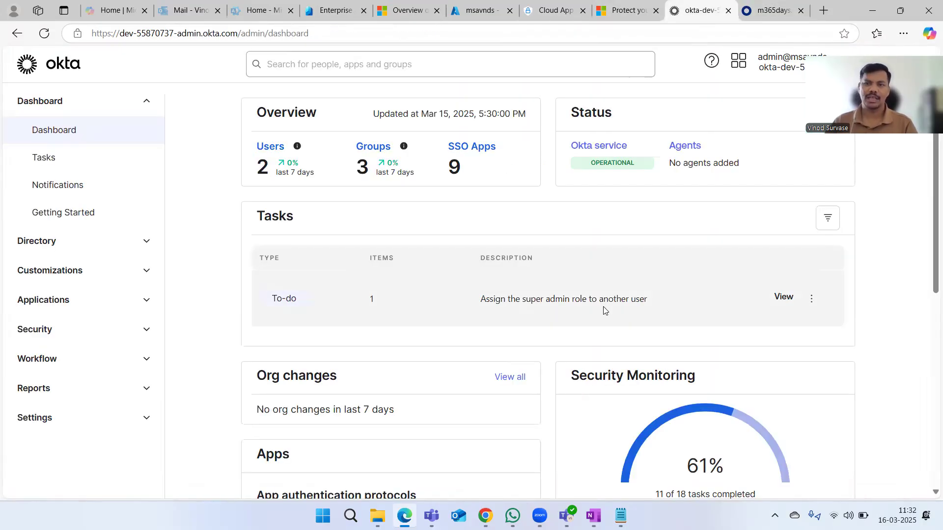
{"action": "left_click", "coordinate": [70, 105]}
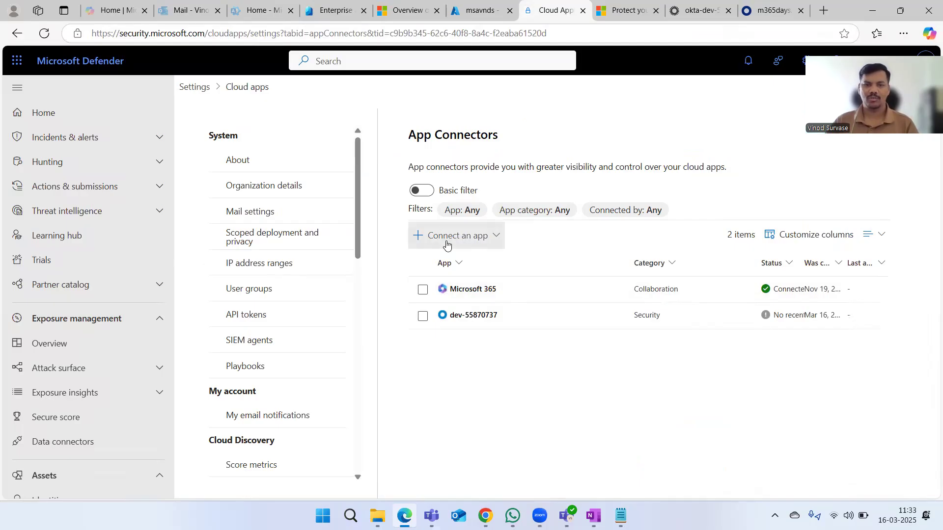
- Examine the apps available to connect in Defender for Cloud Apps, from Amazon Web Services to Zoom, and close the list without choosing one
{"action": "left_click", "coordinate": [454, 235]}
{"action": "scroll", "coordinate": [594, 334], "scroll_direction": "down", "scroll_amount": 3}
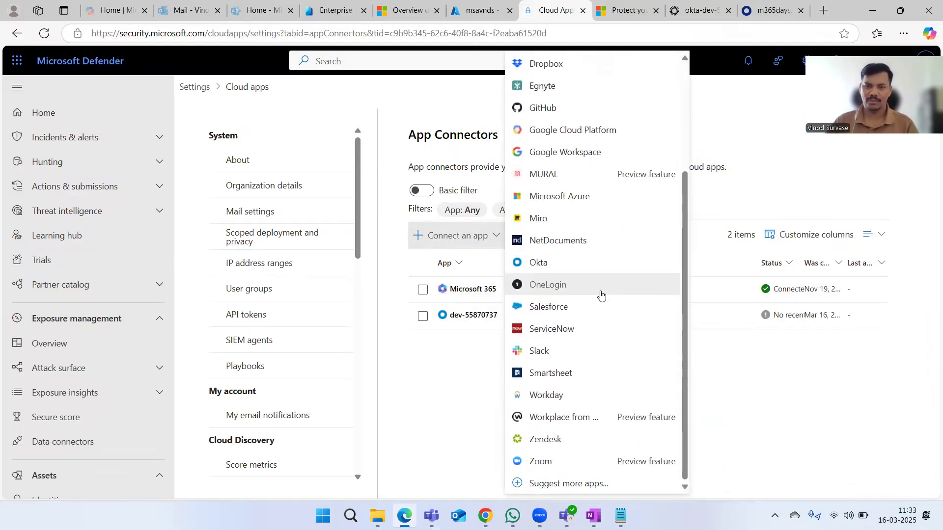
{"action": "scroll", "coordinate": [599, 329], "scroll_direction": "up", "scroll_amount": 3}
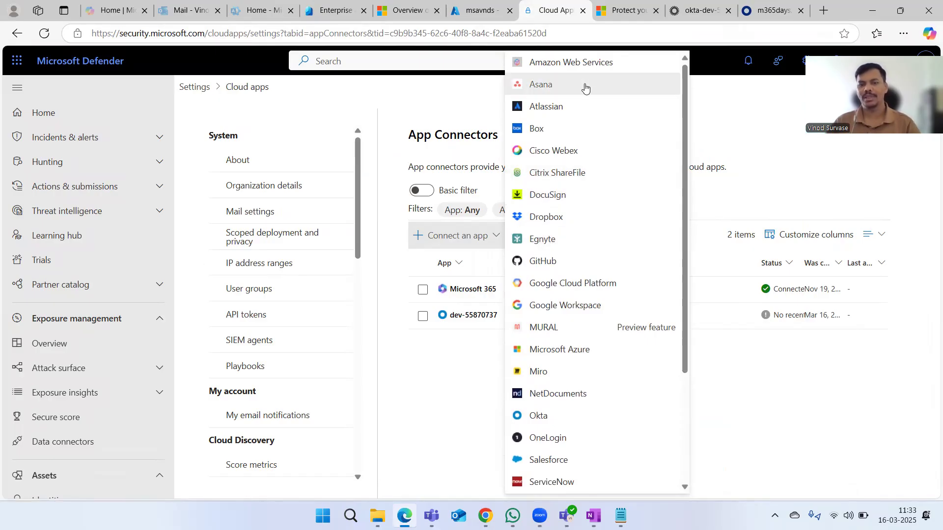
{"action": "scroll", "coordinate": [594, 333], "scroll_direction": "down", "scroll_amount": 3}
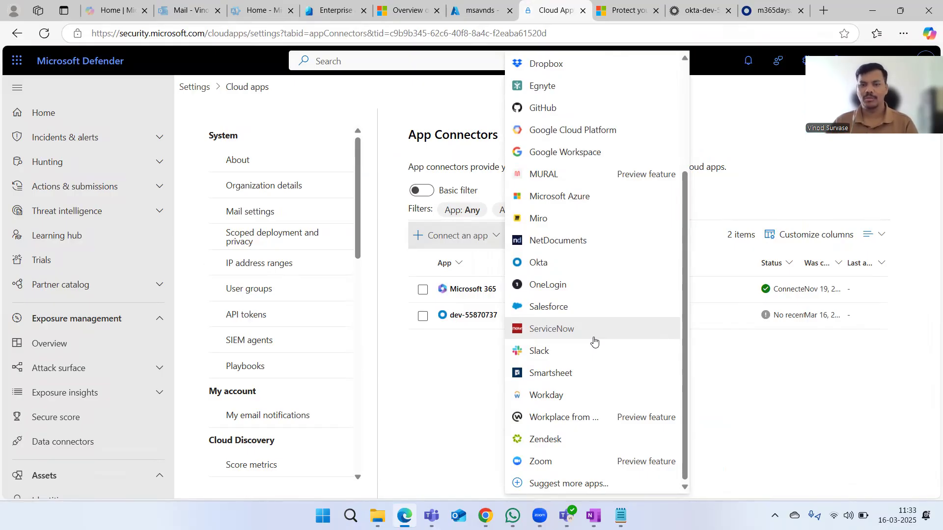
{"action": "scroll", "coordinate": [585, 343], "scroll_direction": "up", "scroll_amount": 3}
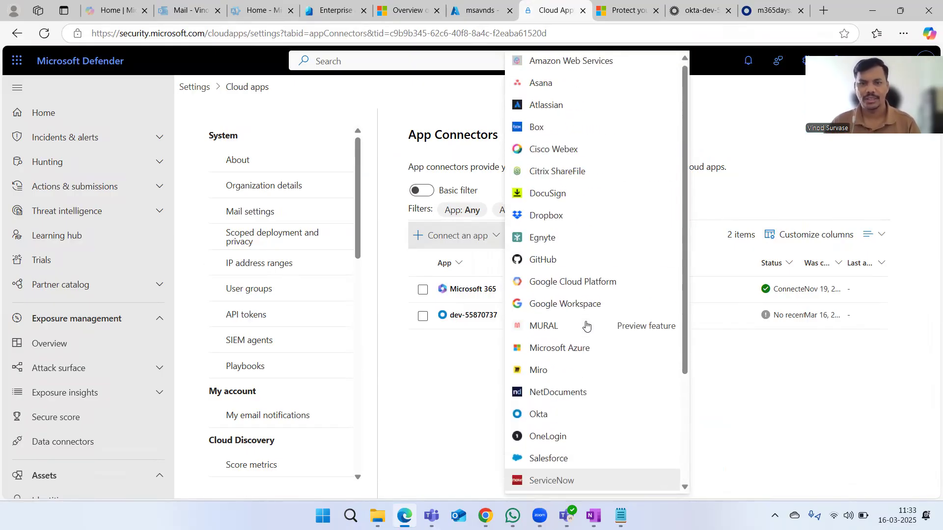
{"action": "left_click", "coordinate": [761, 401]}
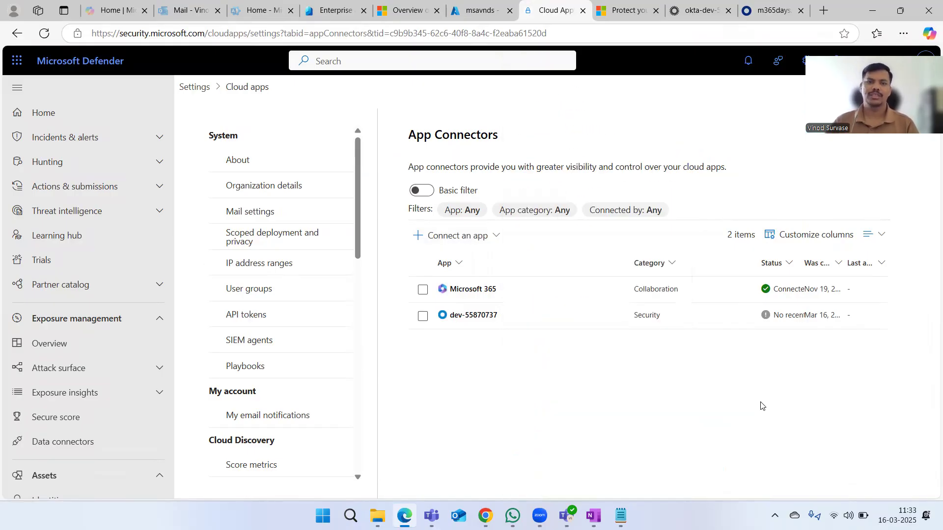